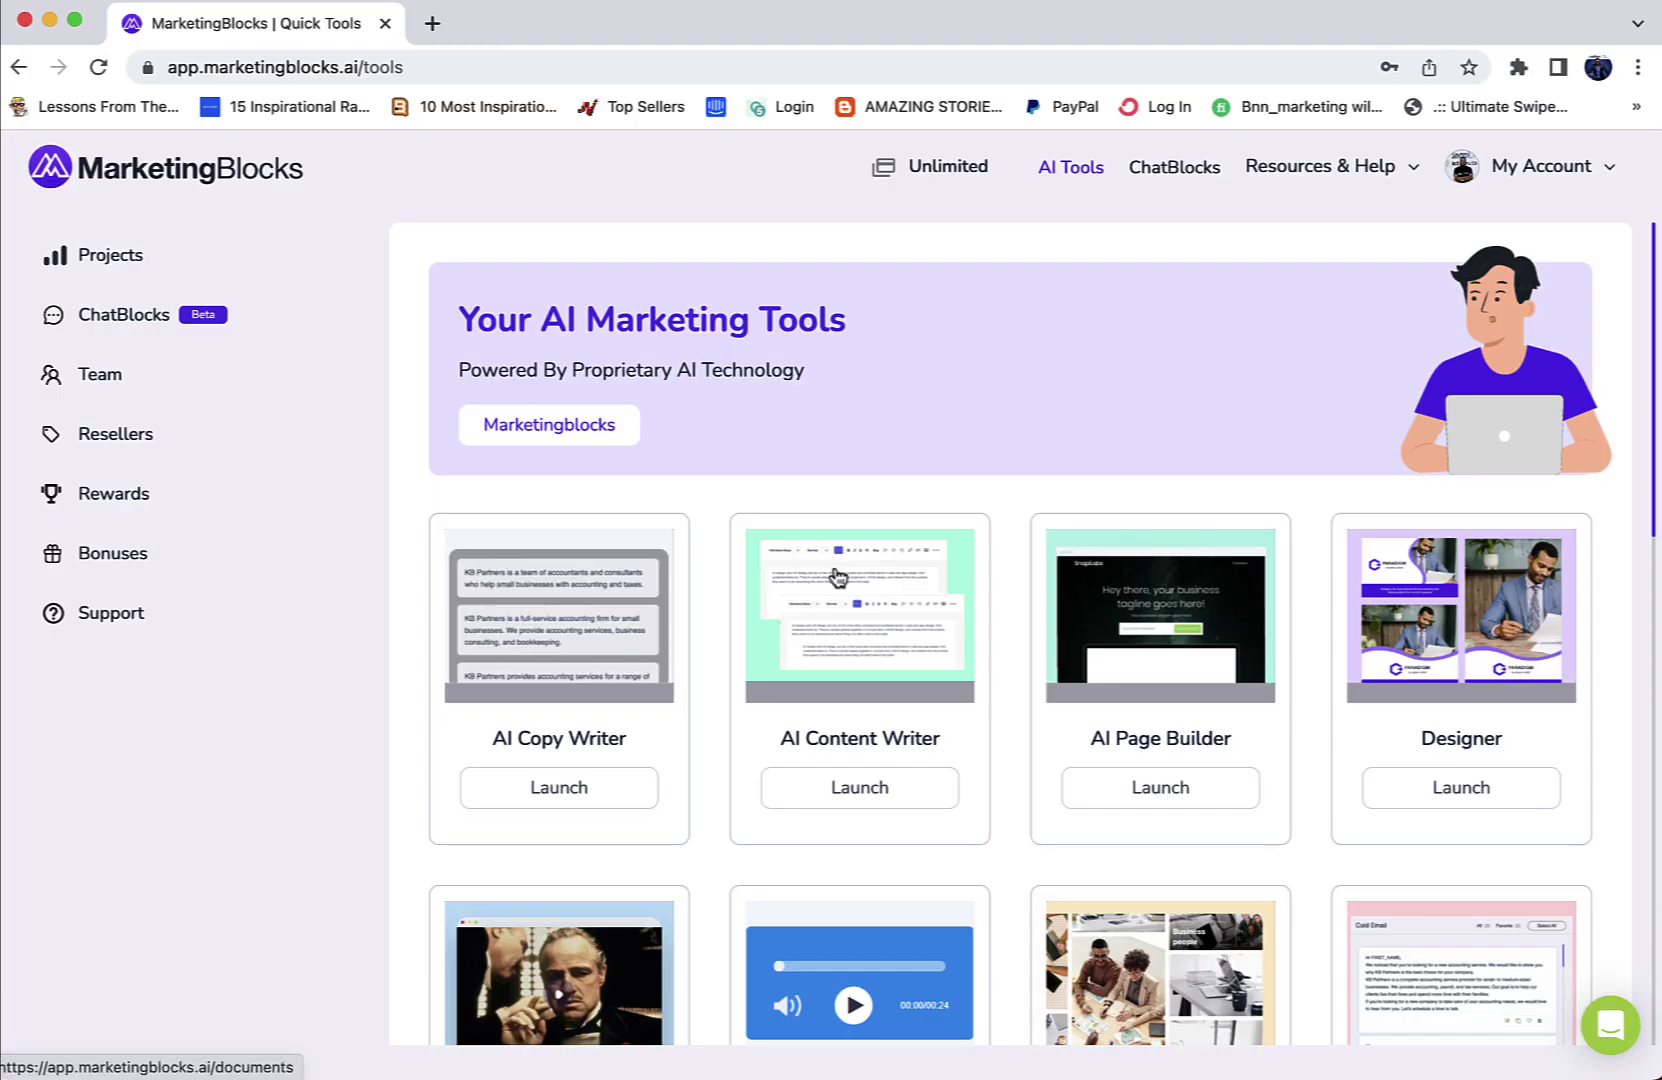
scroll(838, 578, down, 3)
scroll(838, 578, down, 3)
scroll(838, 579, down, 3)
scroll(837, 578, down, 2)
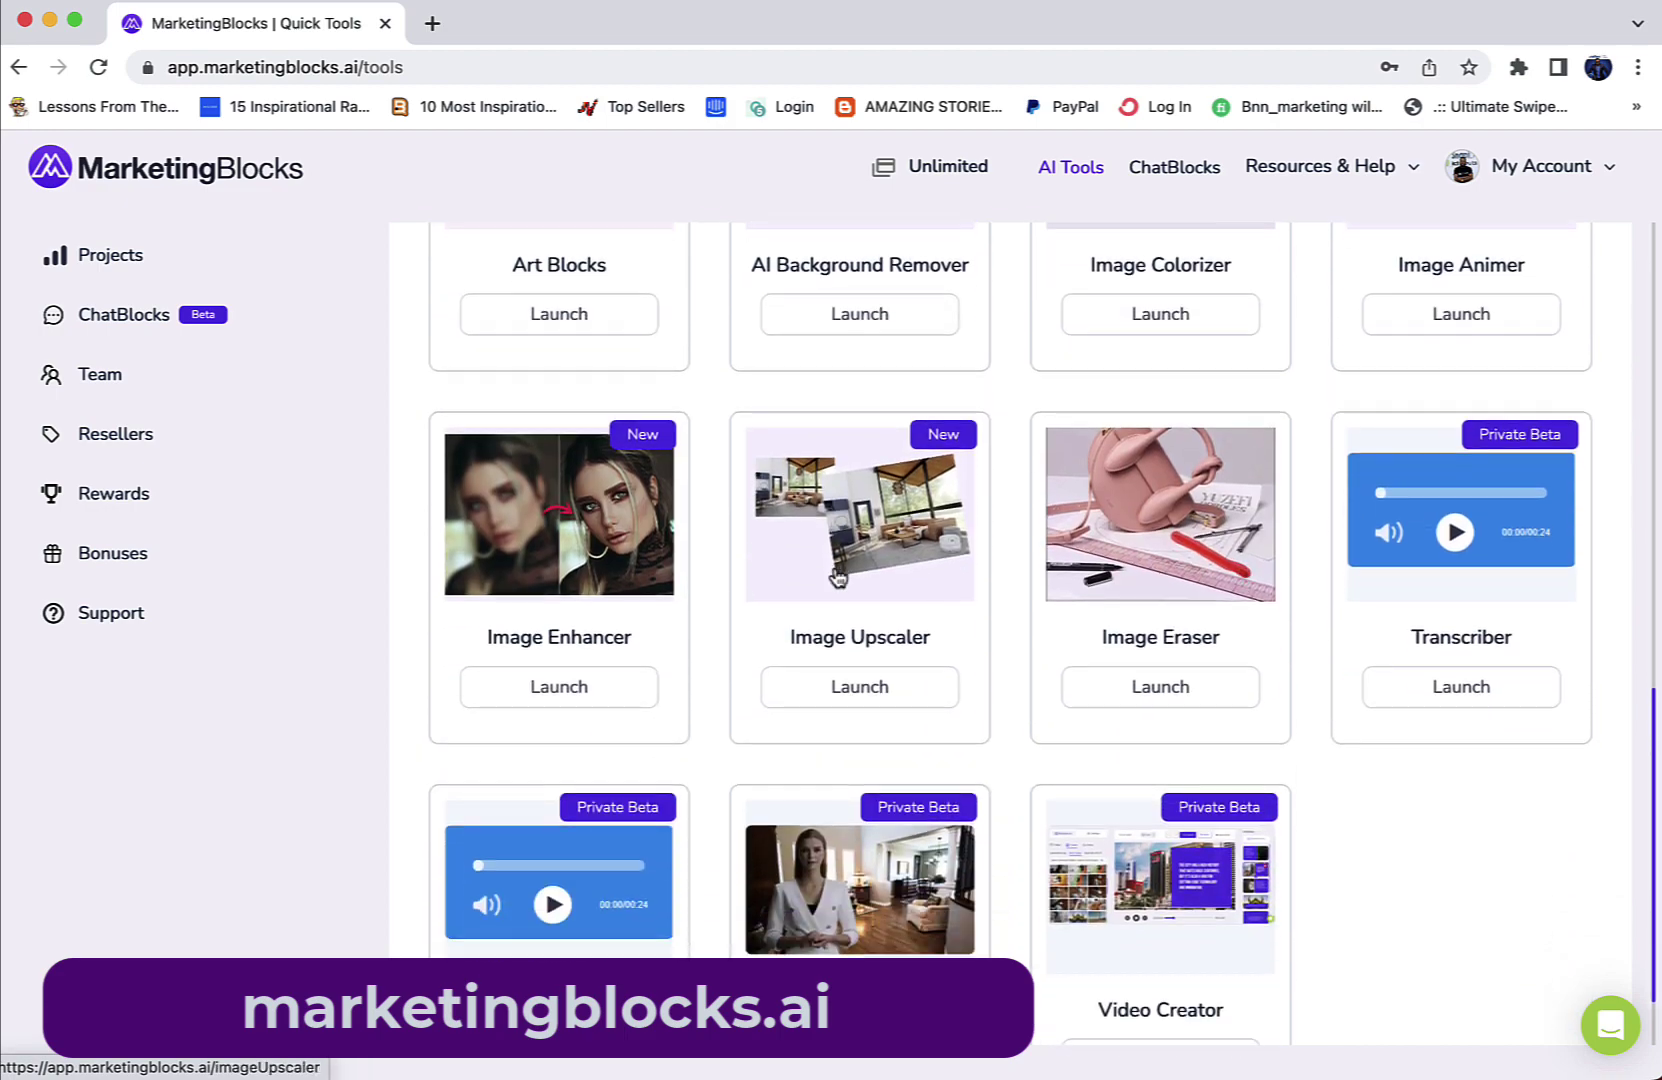
scroll(838, 577, up, 5)
scroll(838, 578, up, 3)
Step: Create a new AI Content Writer document named book1 and view the Workflows list
click(858, 681)
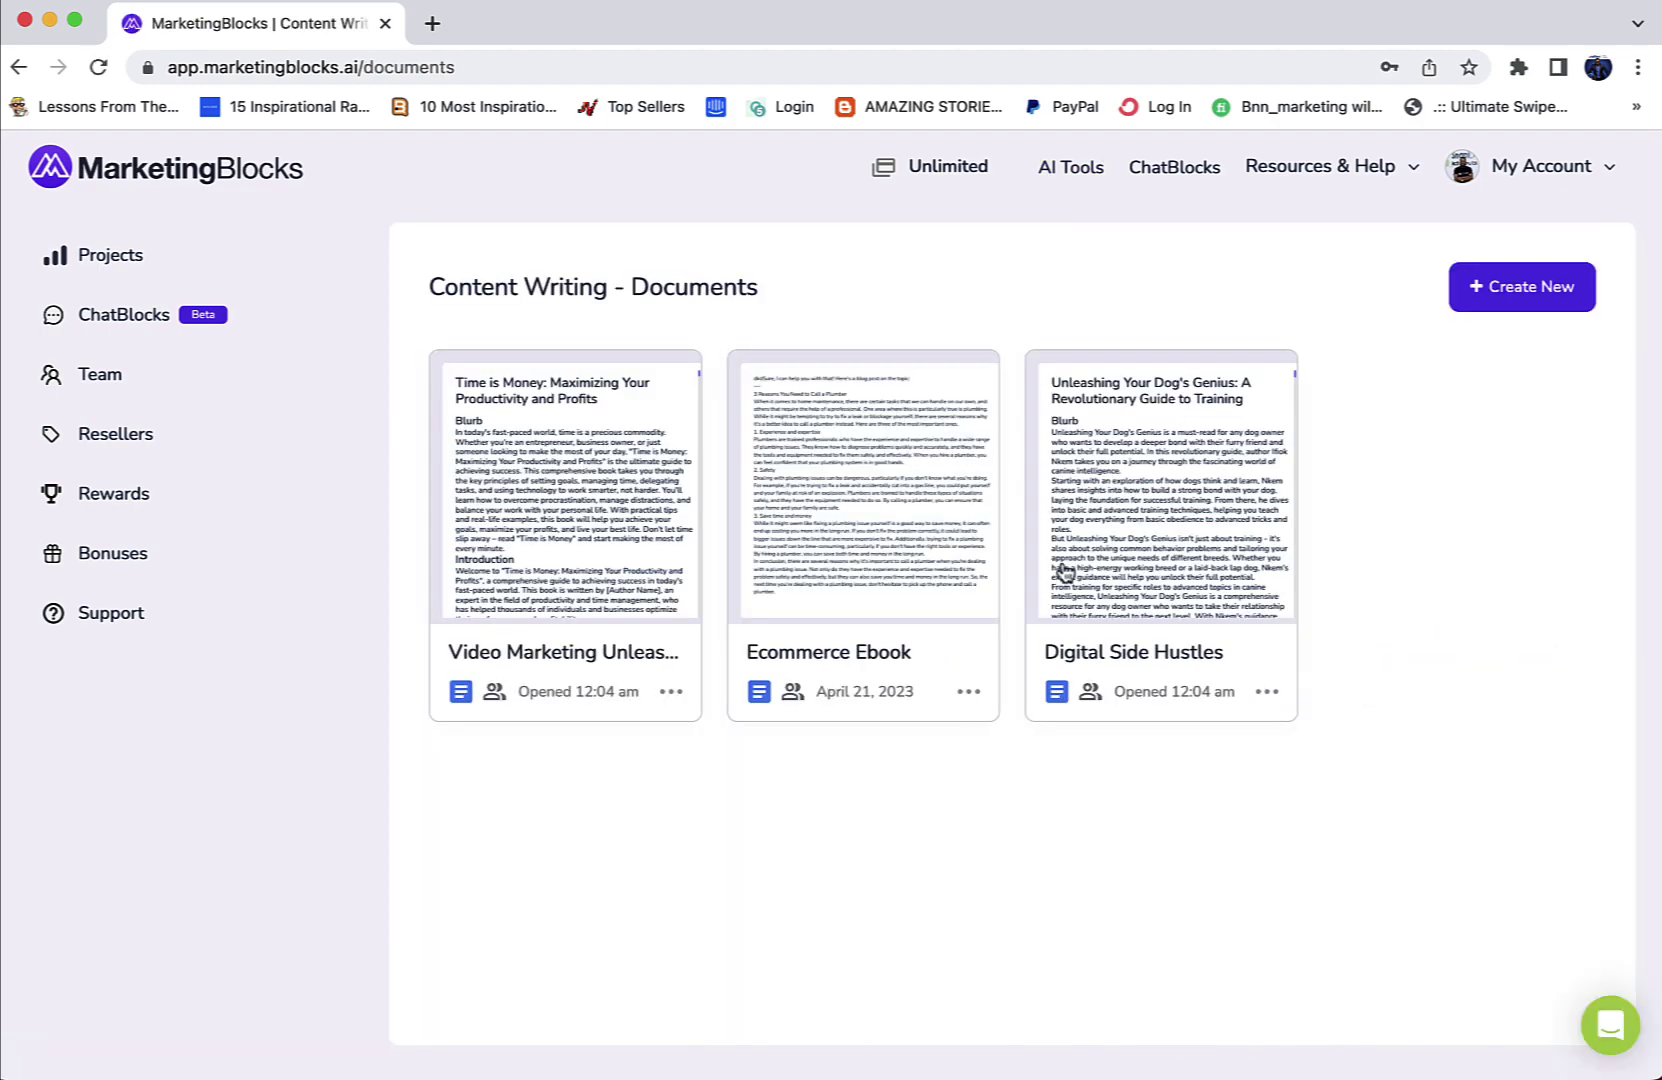
click(1522, 286)
click(790, 612)
text(book1)
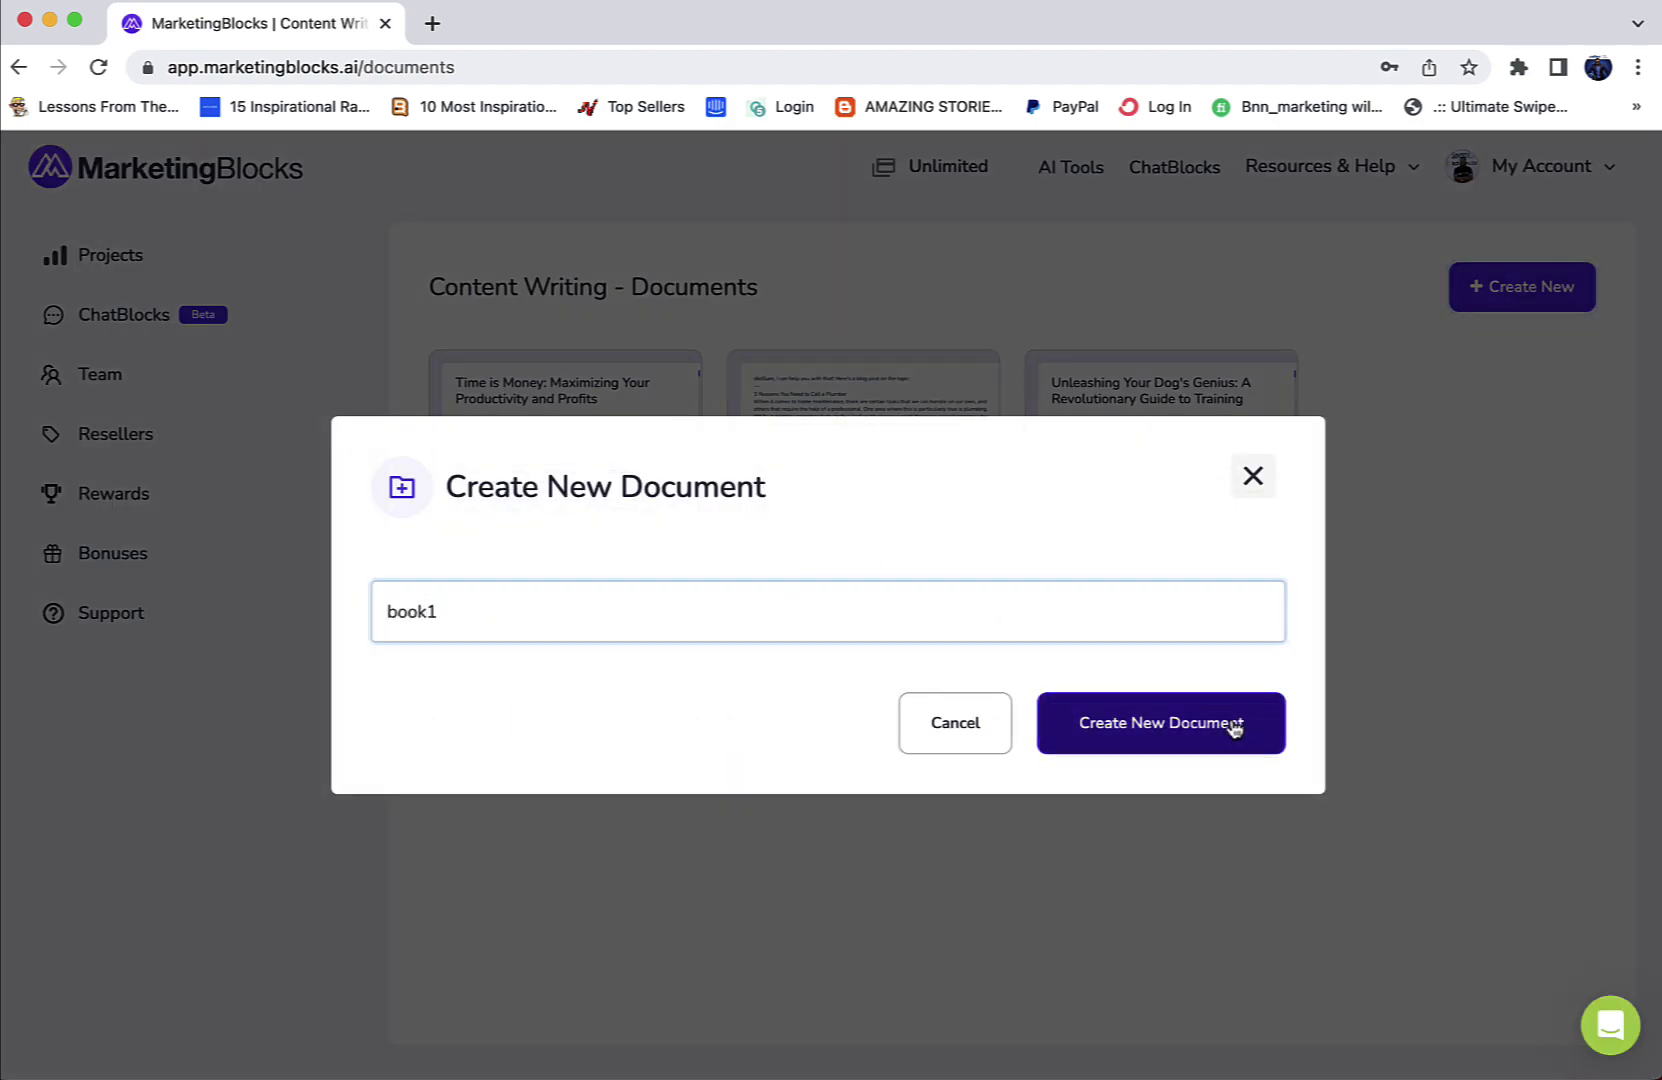
click(1161, 722)
click(513, 256)
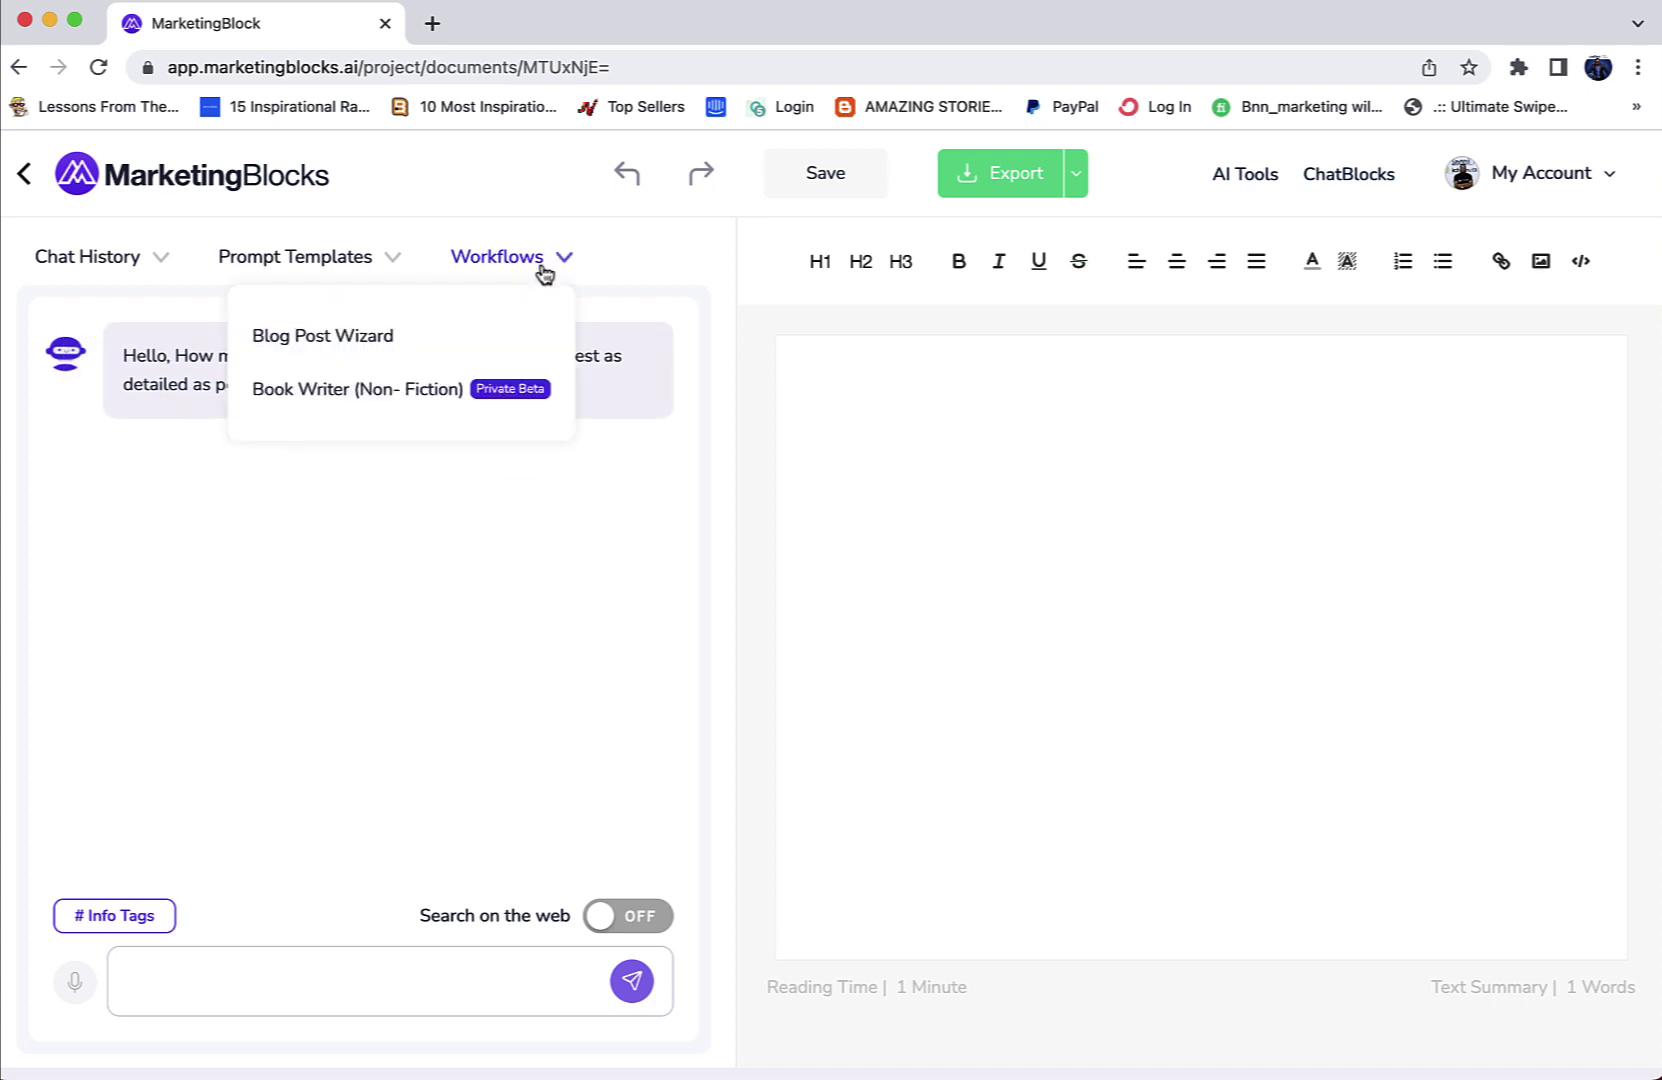
Step: Start Book Writer (Non-Fiction) with topic 'dog training', toggling Additional Information on then off
click(390, 389)
click(466, 631)
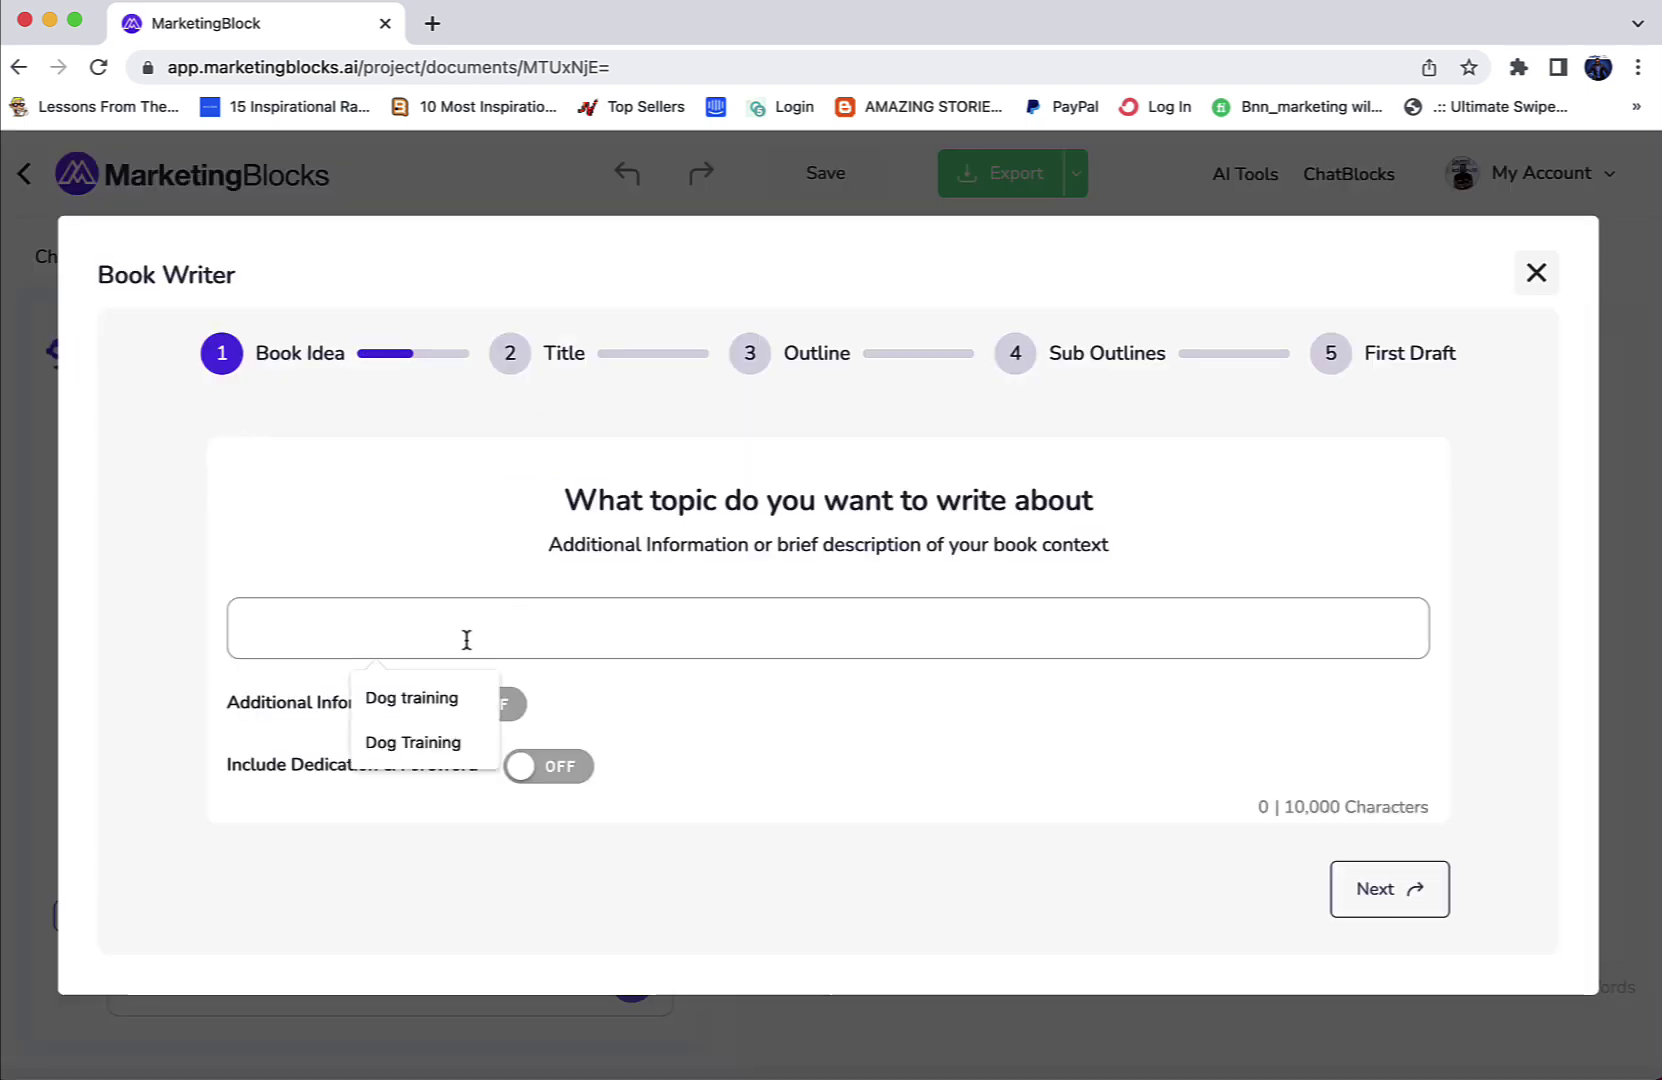
text(dog training)
click(770, 753)
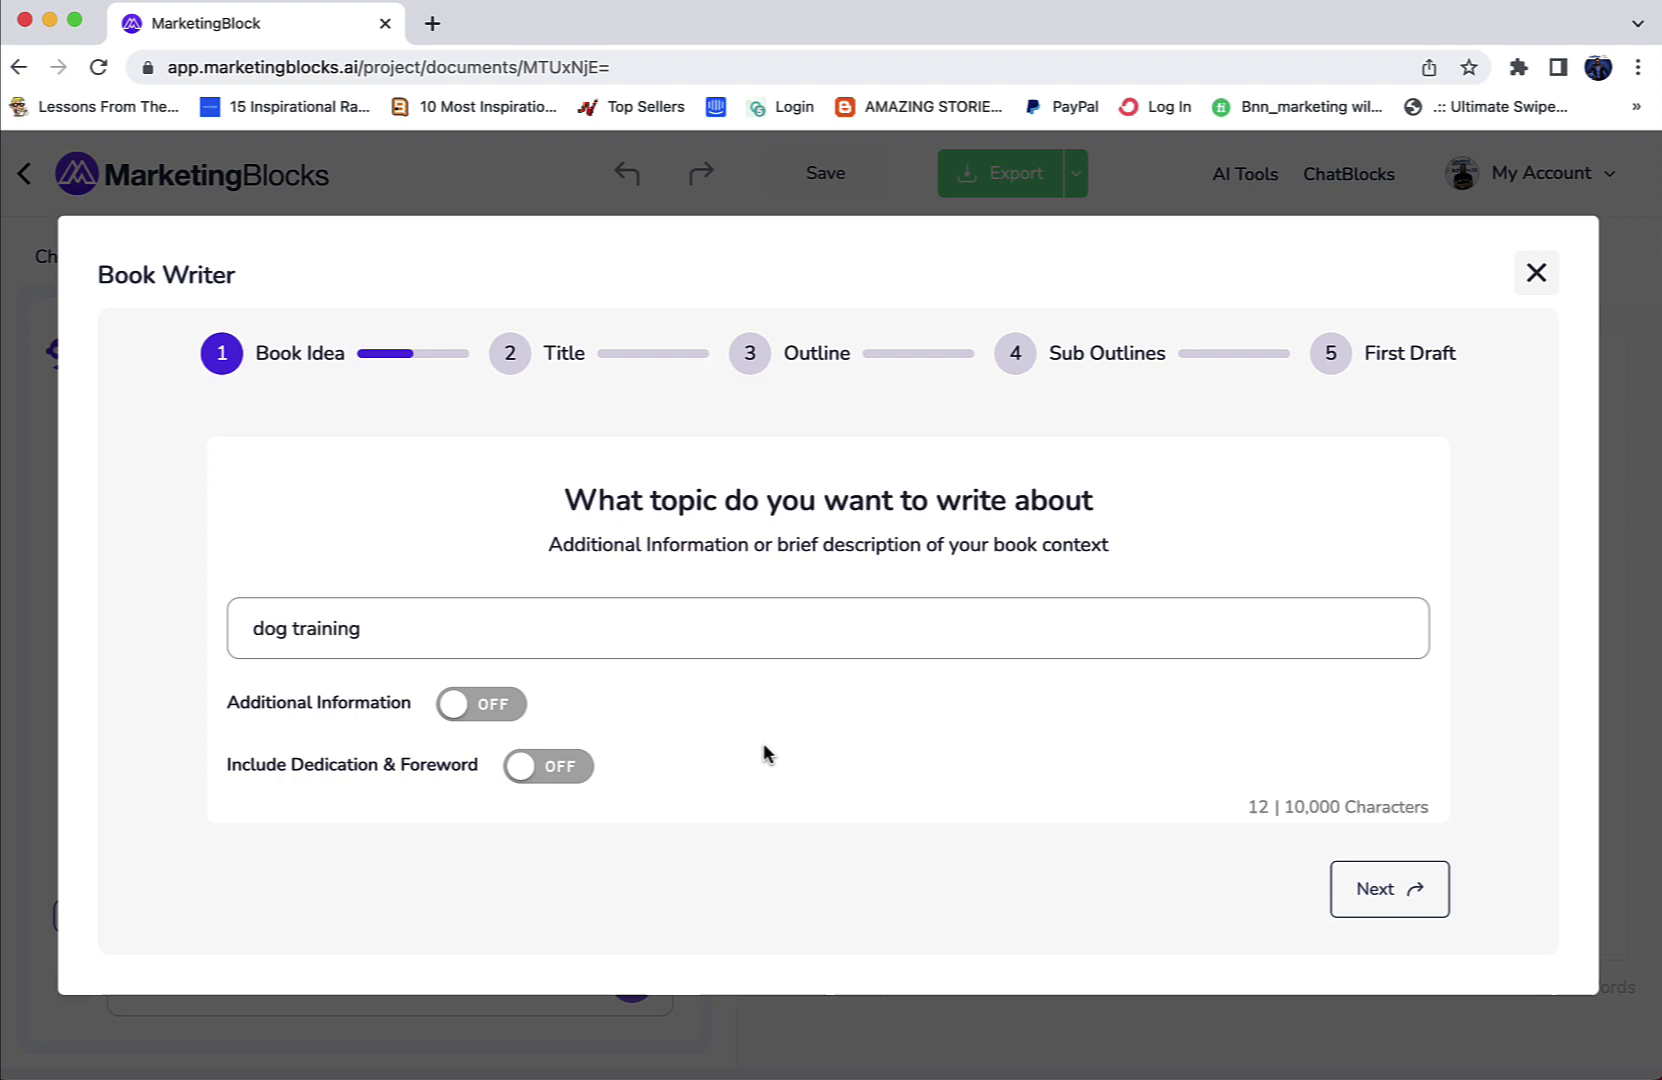
click(477, 701)
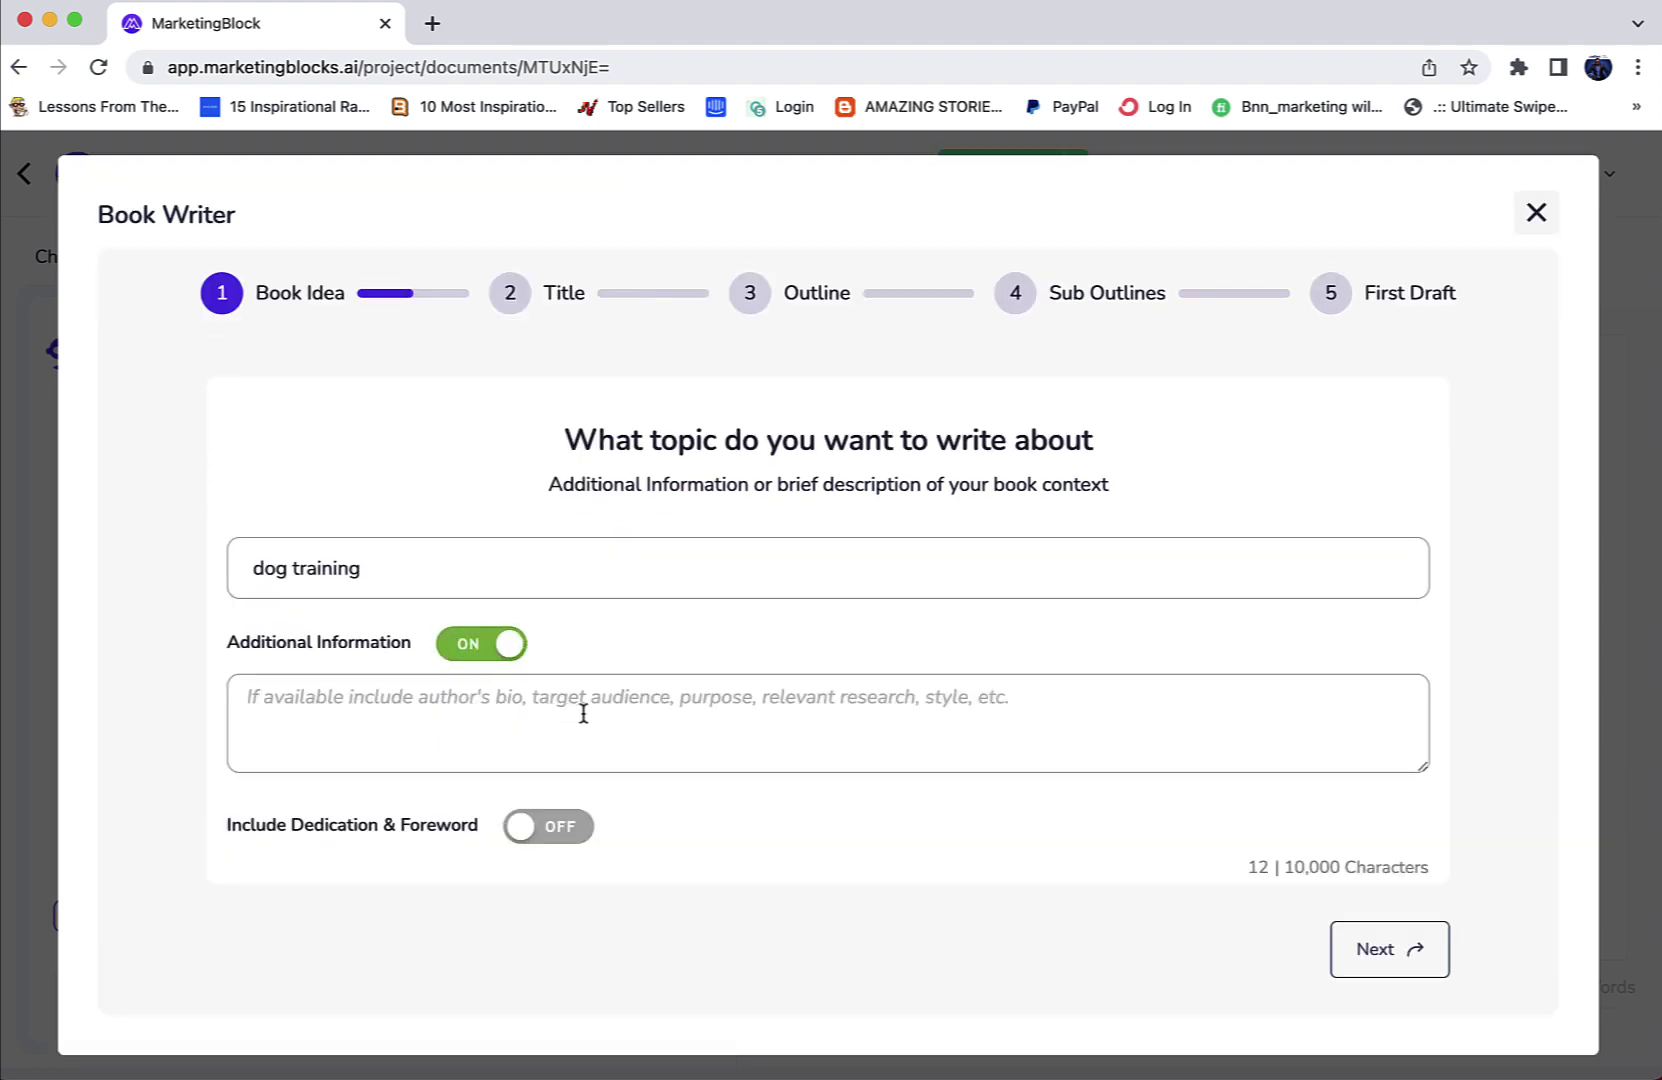
click(499, 646)
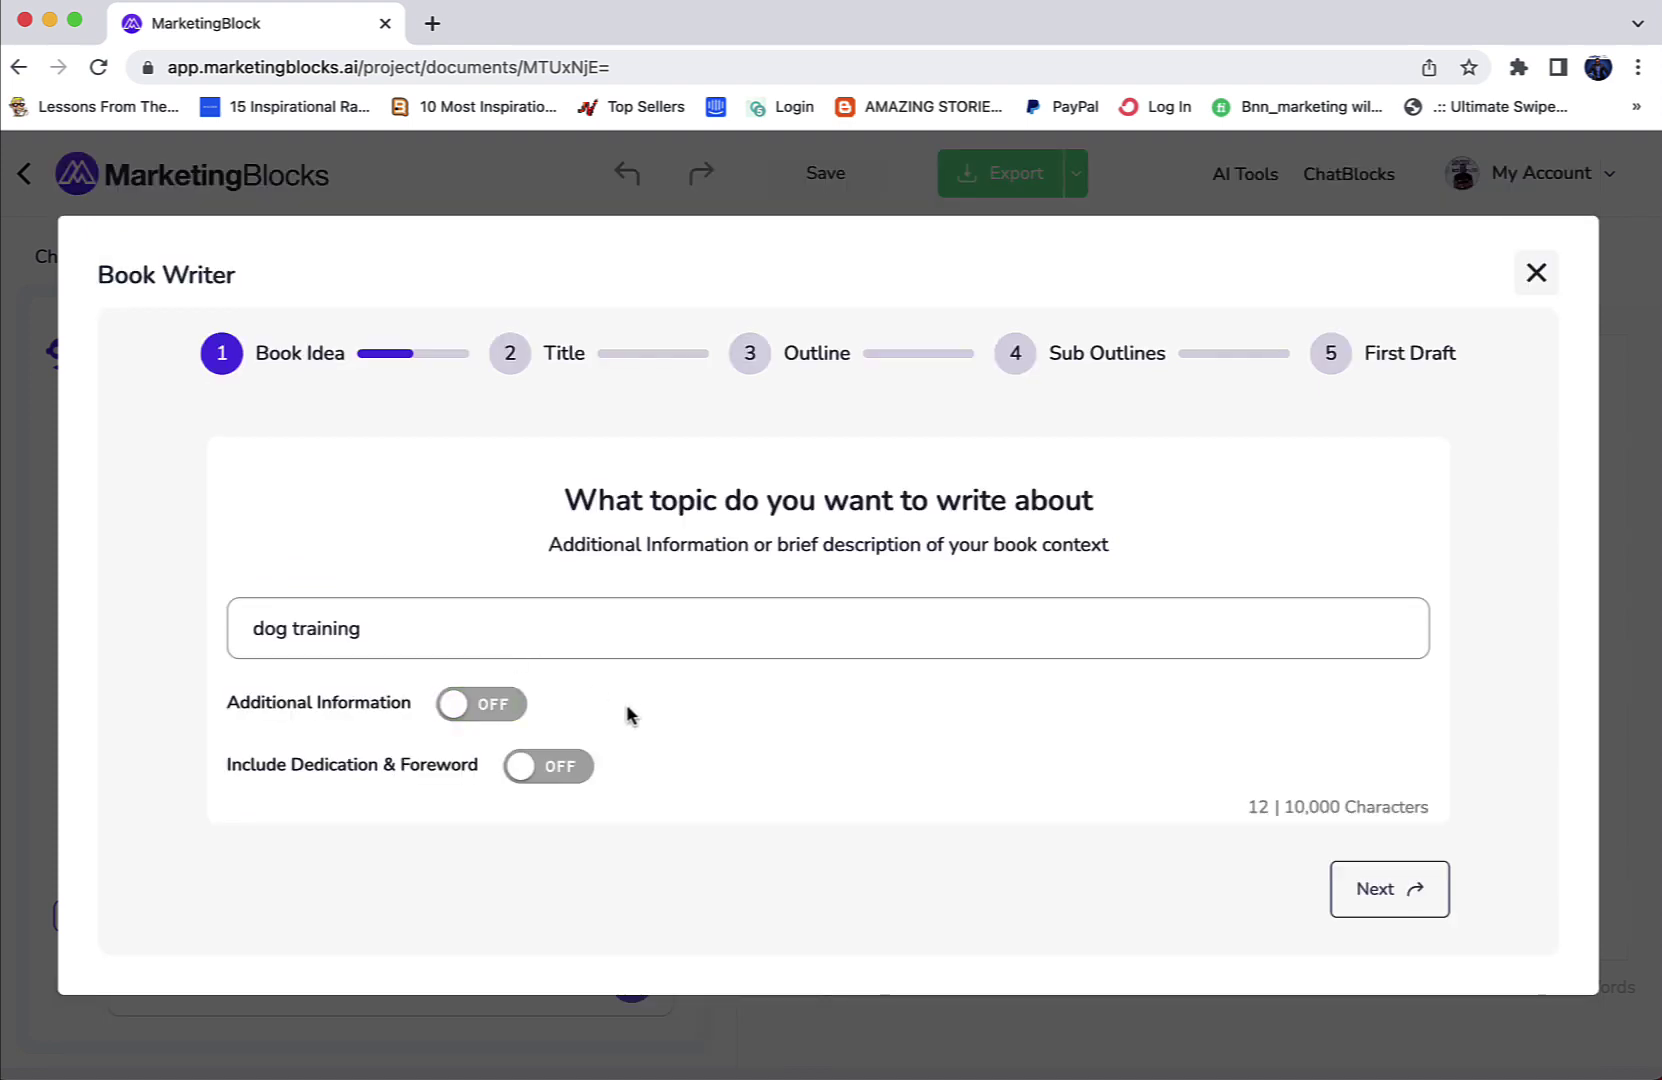
Step: Pick the 'Pawsitively Perfect' title and move 'Maintaining an Ongoing Training Plan' to chapter seven
click(1393, 883)
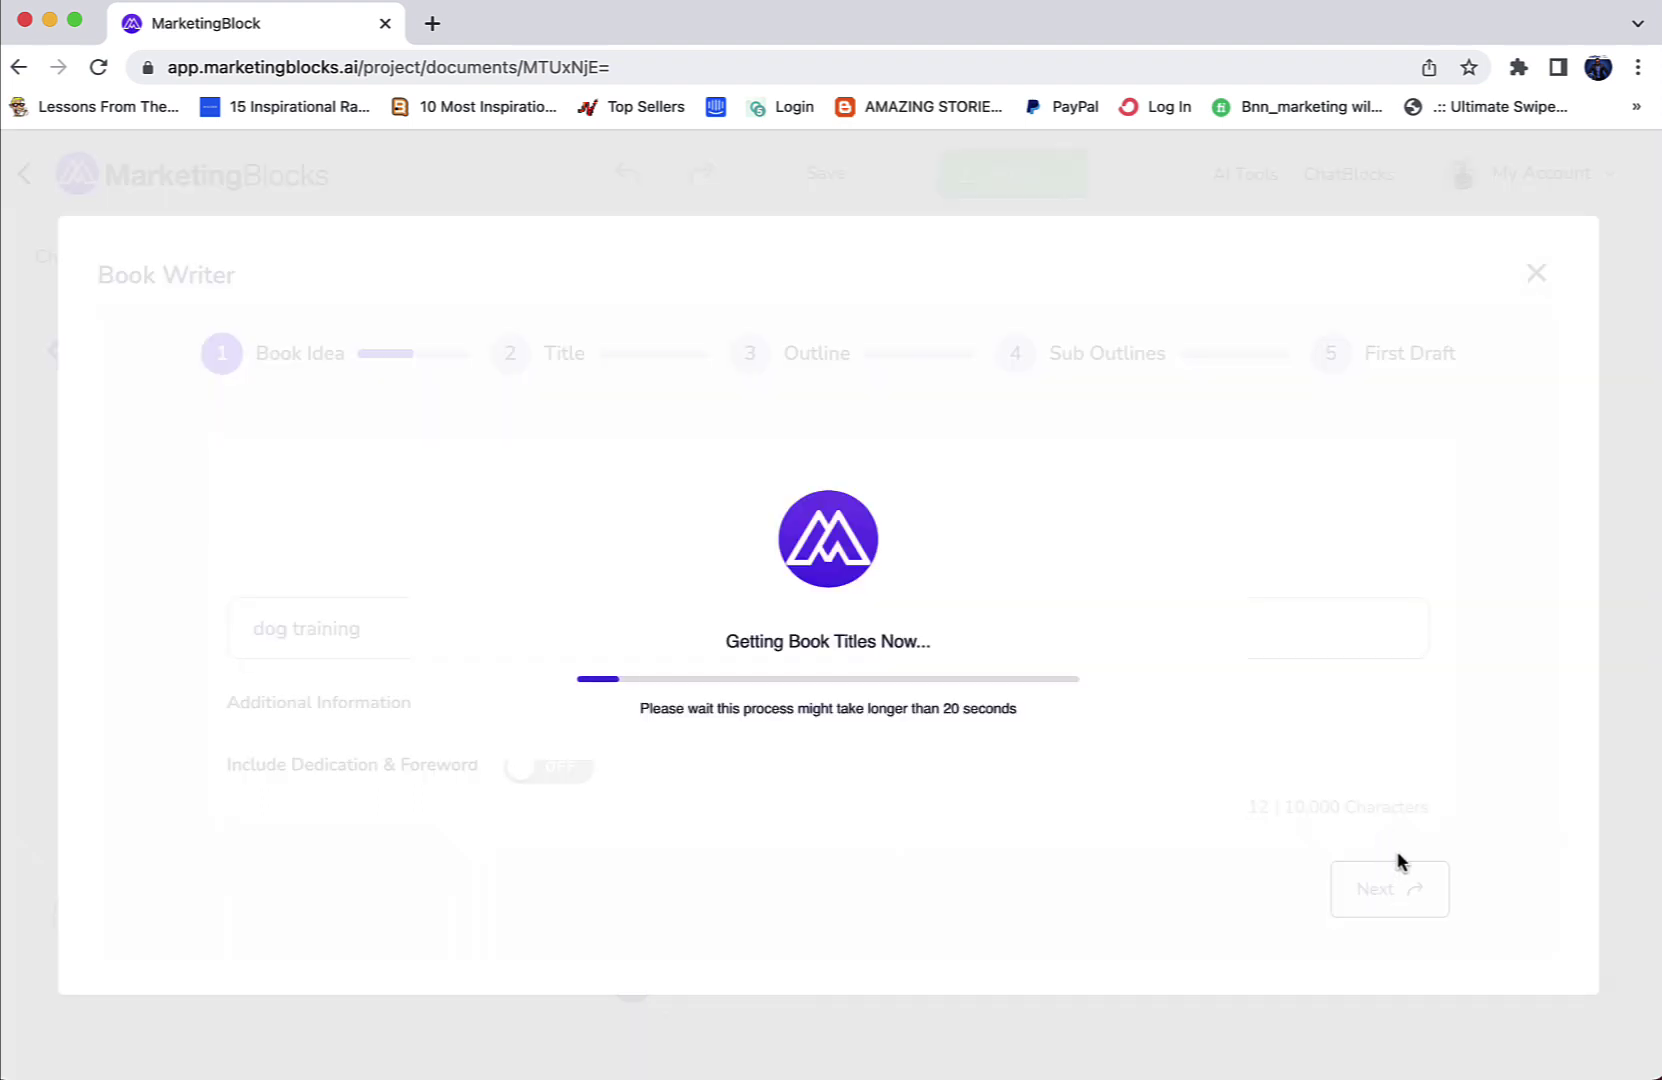
scroll(1097, 805, down, 3)
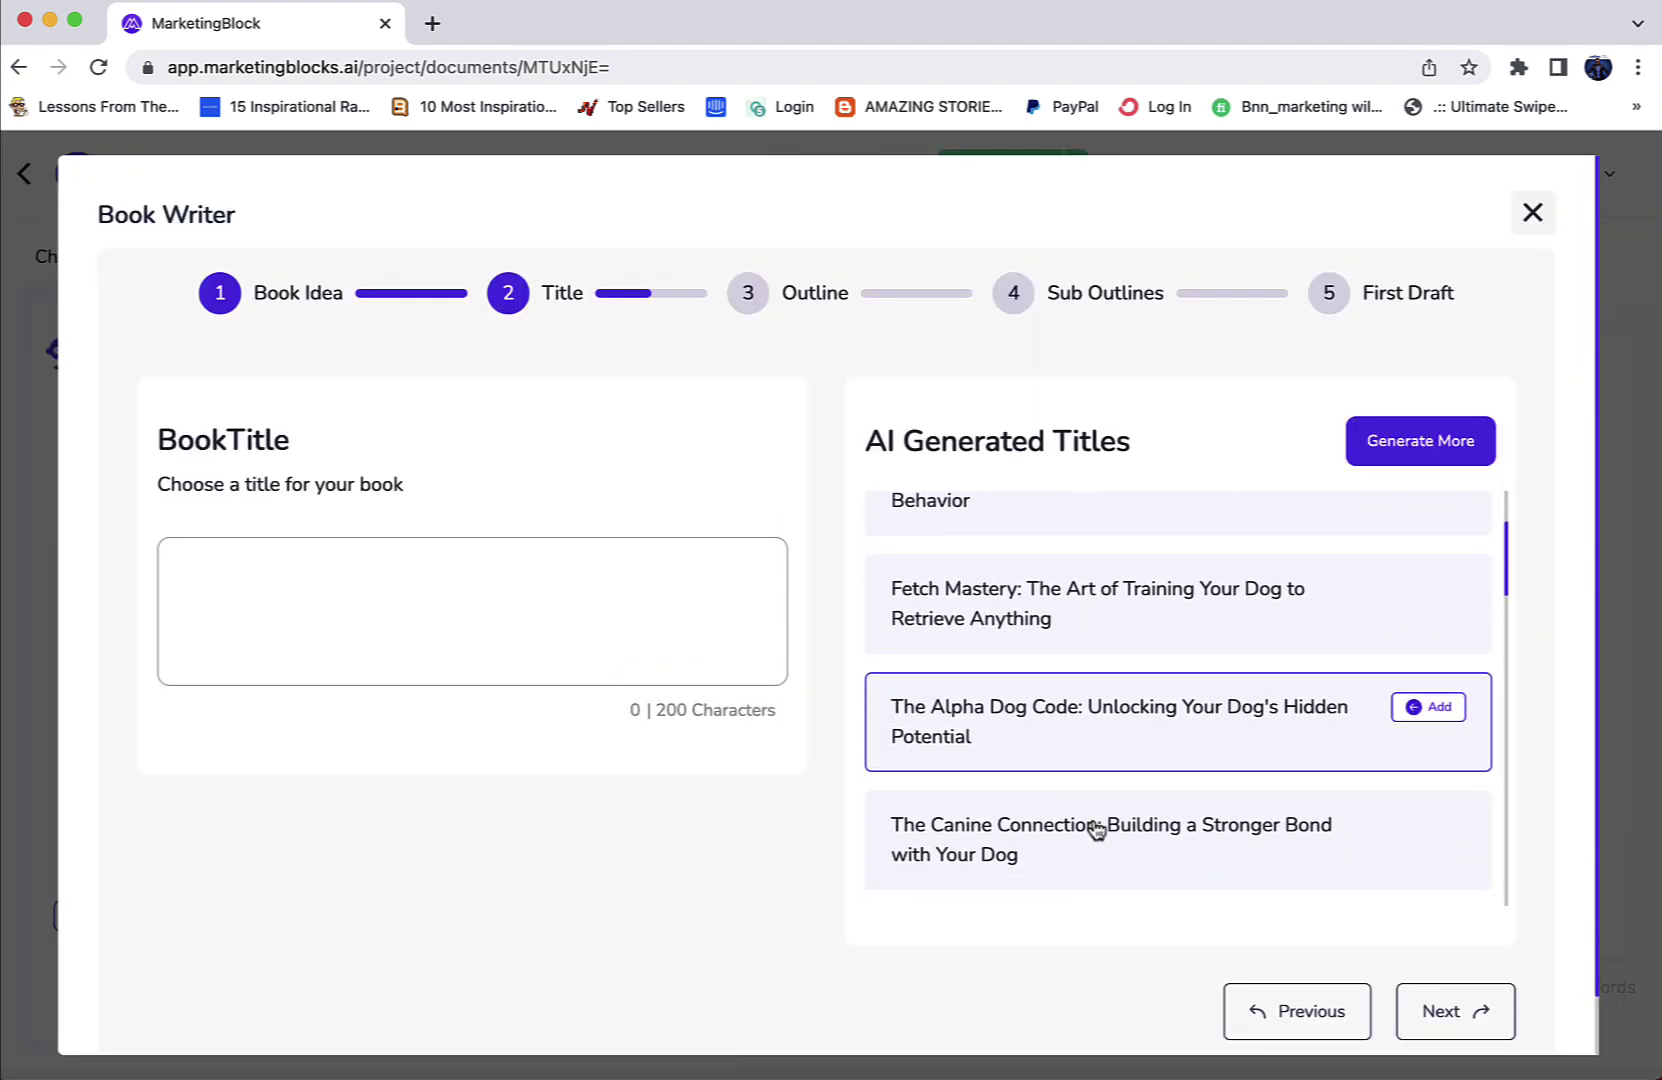
scroll(1091, 844, down, 2)
scroll(1088, 859, down, 3)
scroll(1088, 831, down, 3)
scroll(1097, 727, down, 1)
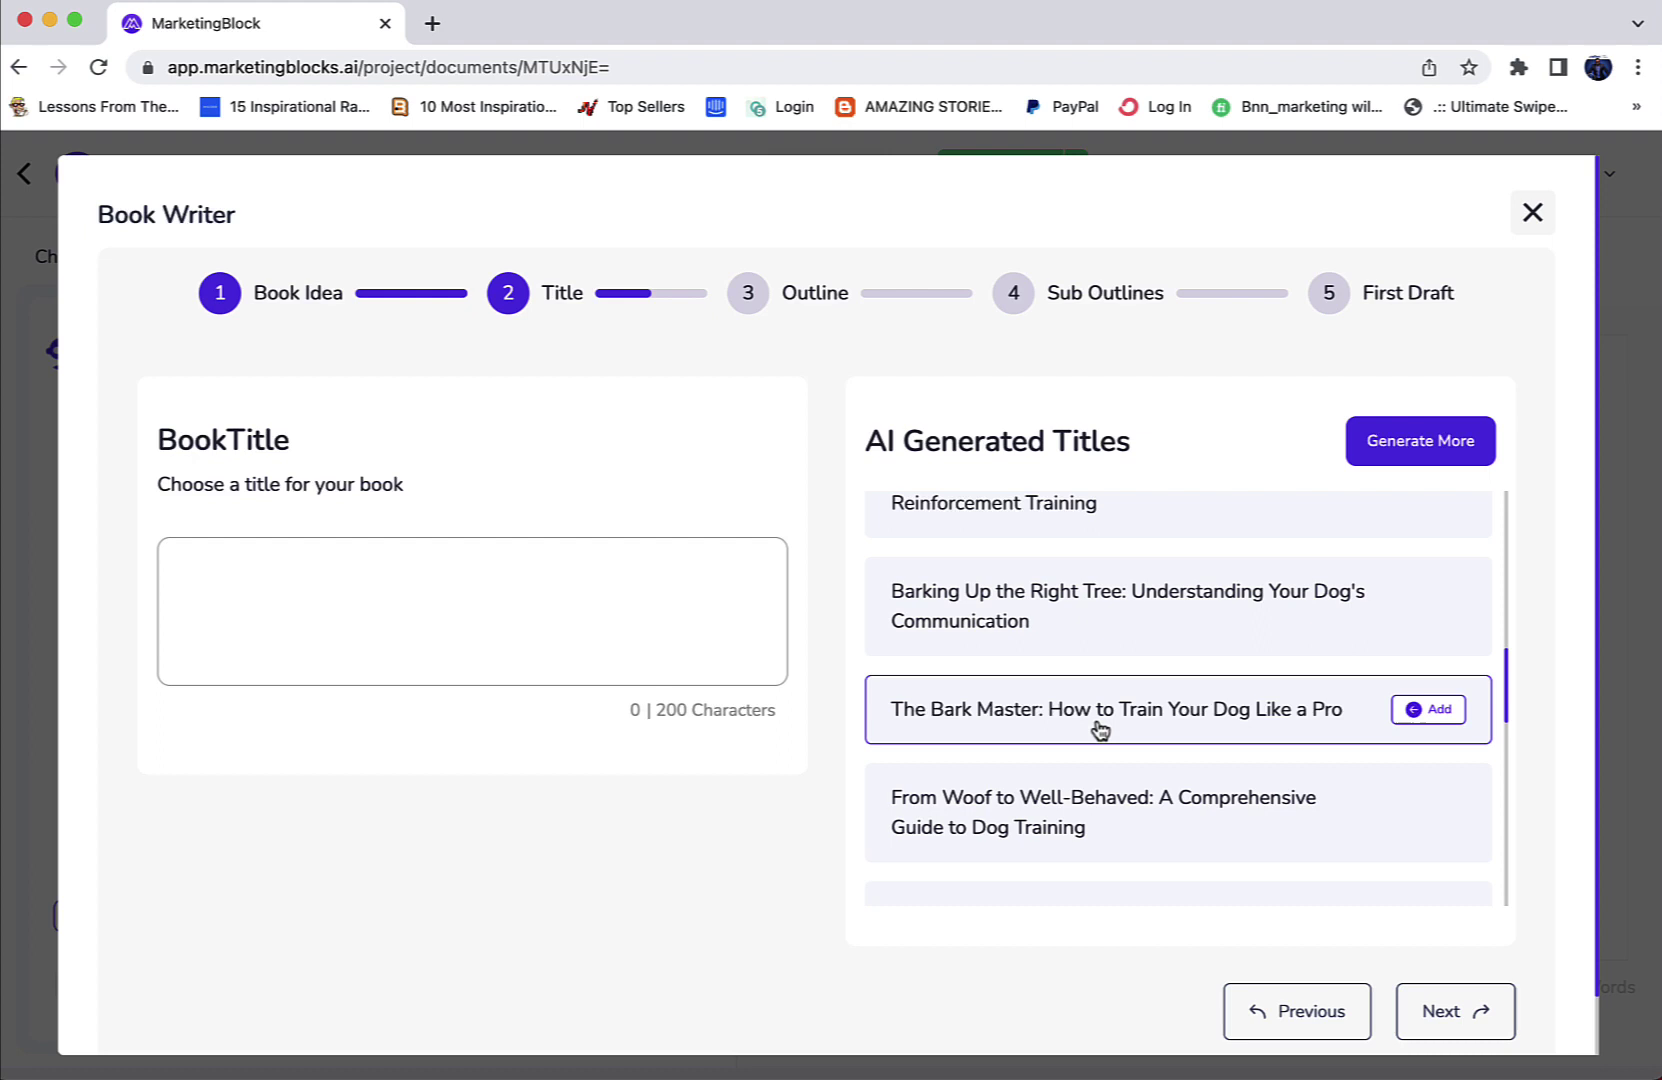
scroll(1100, 731, up, 6)
scroll(1099, 731, up, 1)
click(1026, 559)
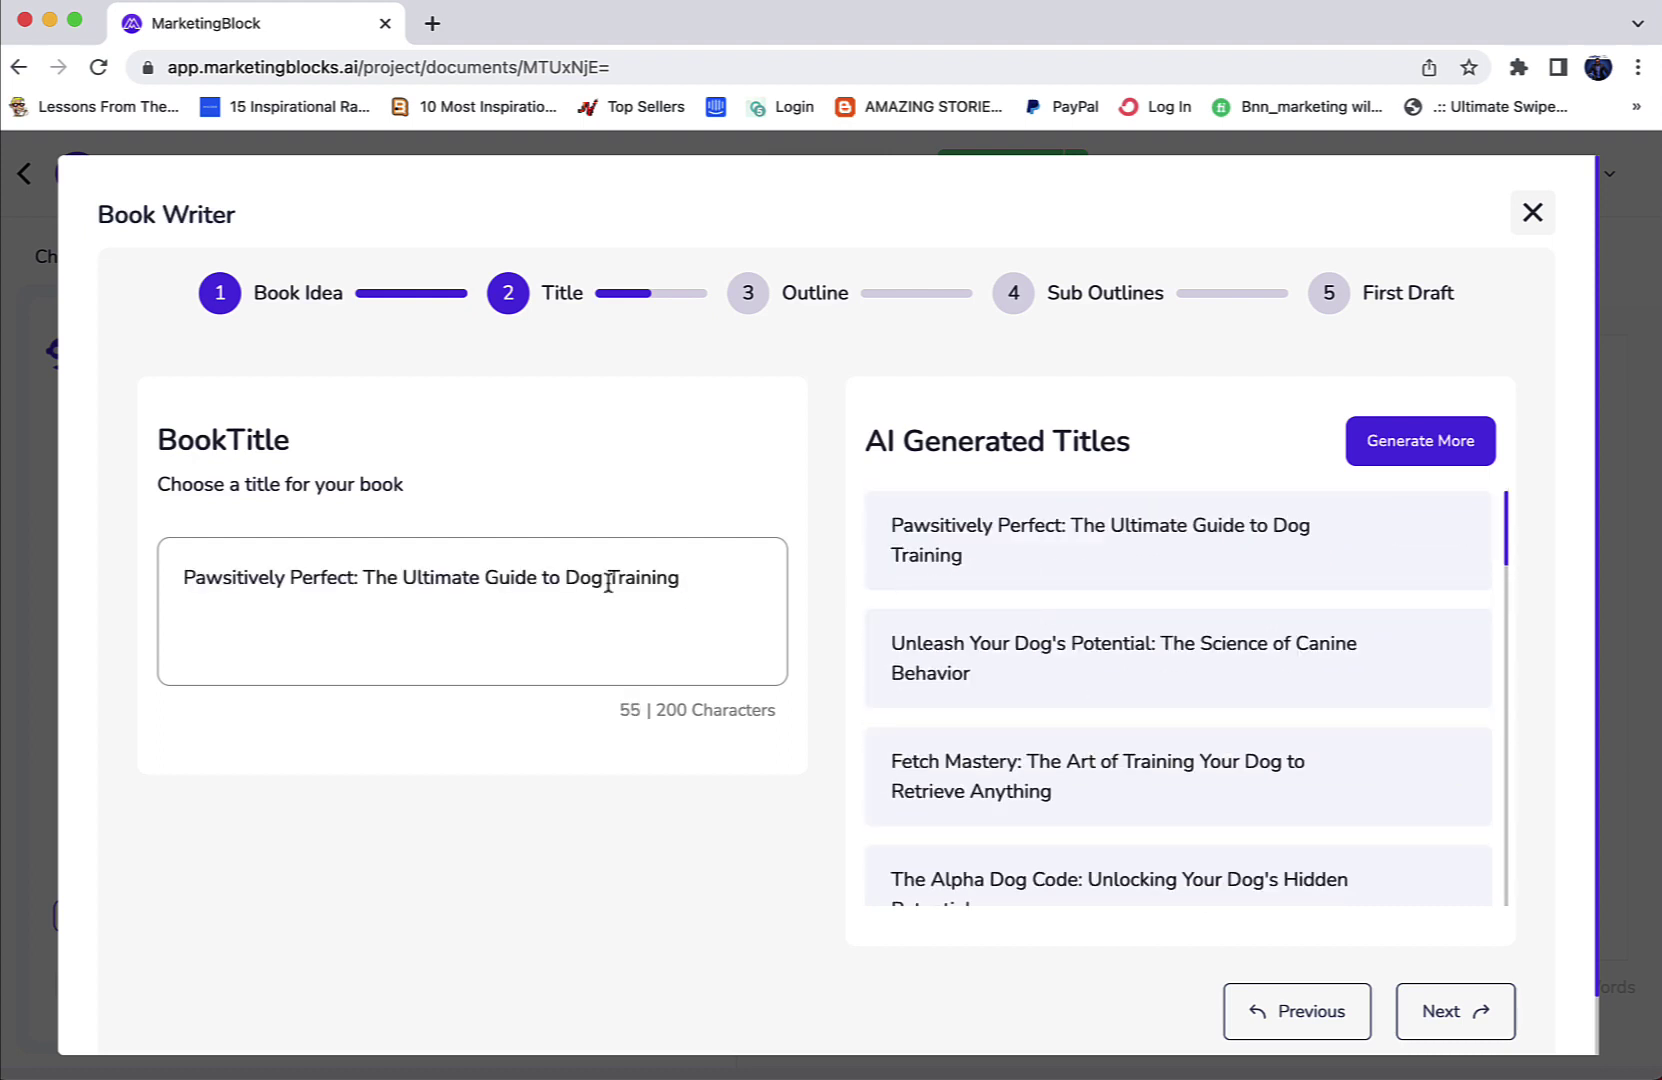
click(1454, 1011)
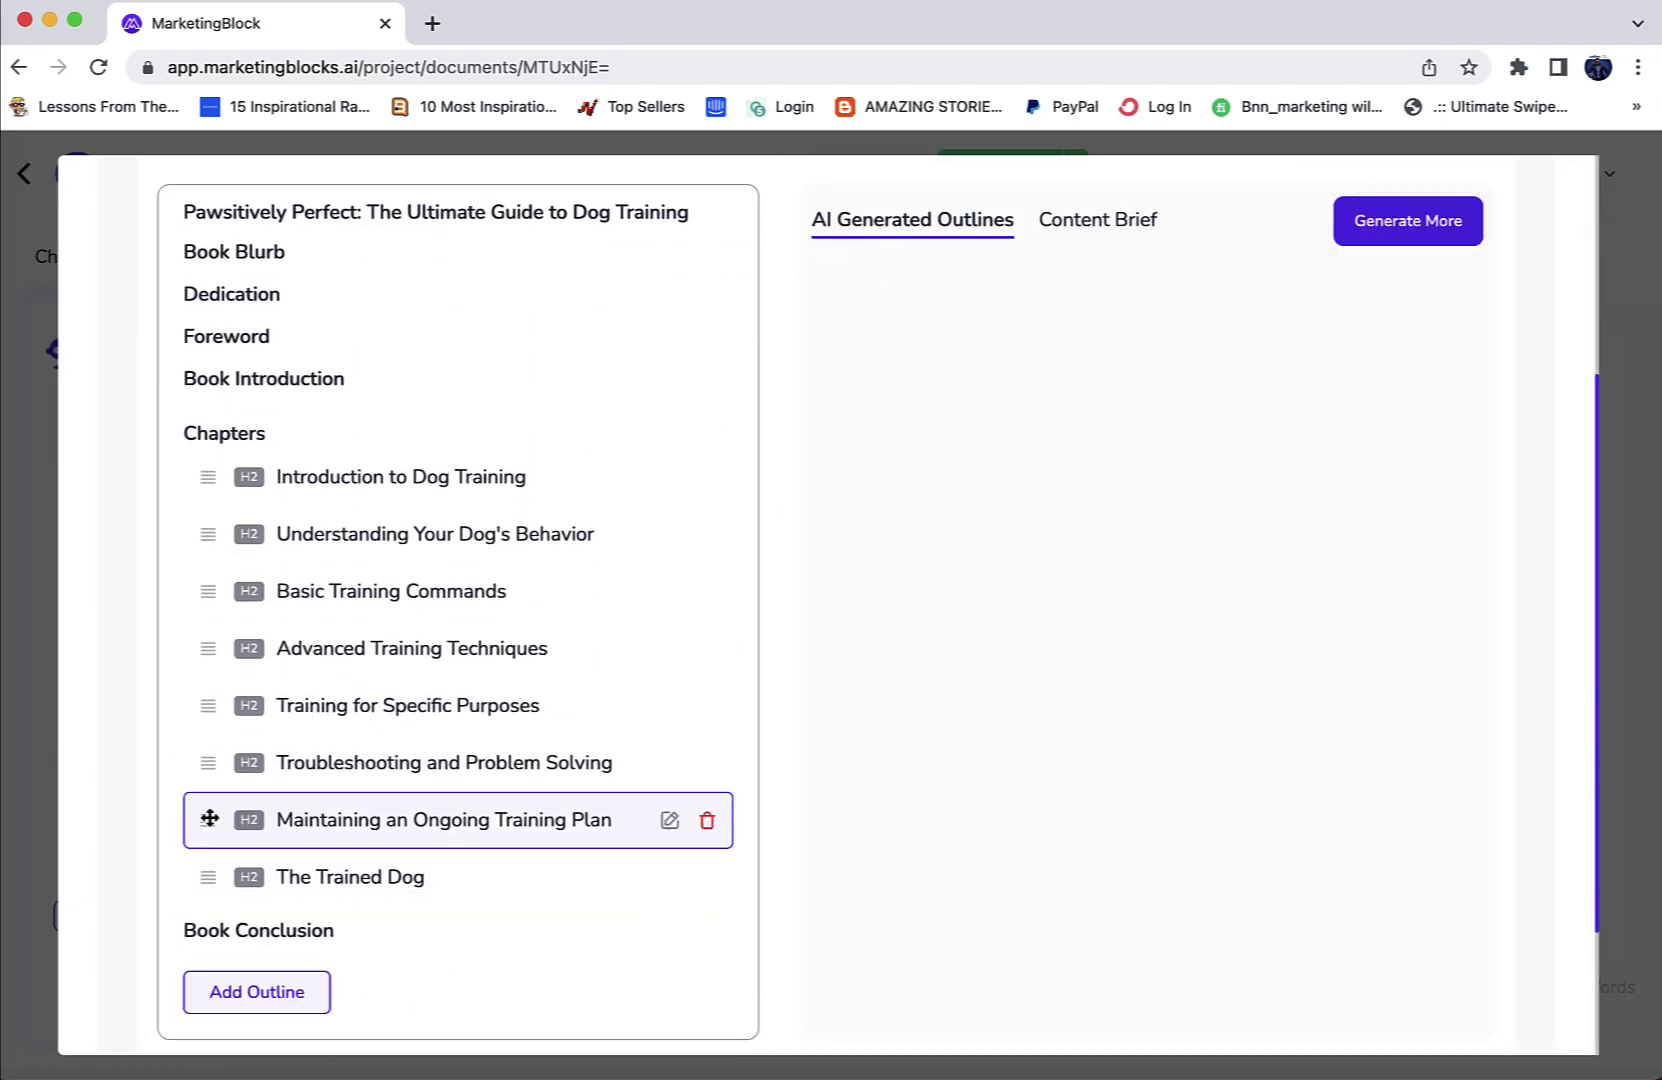
drag(206, 705, 205, 820)
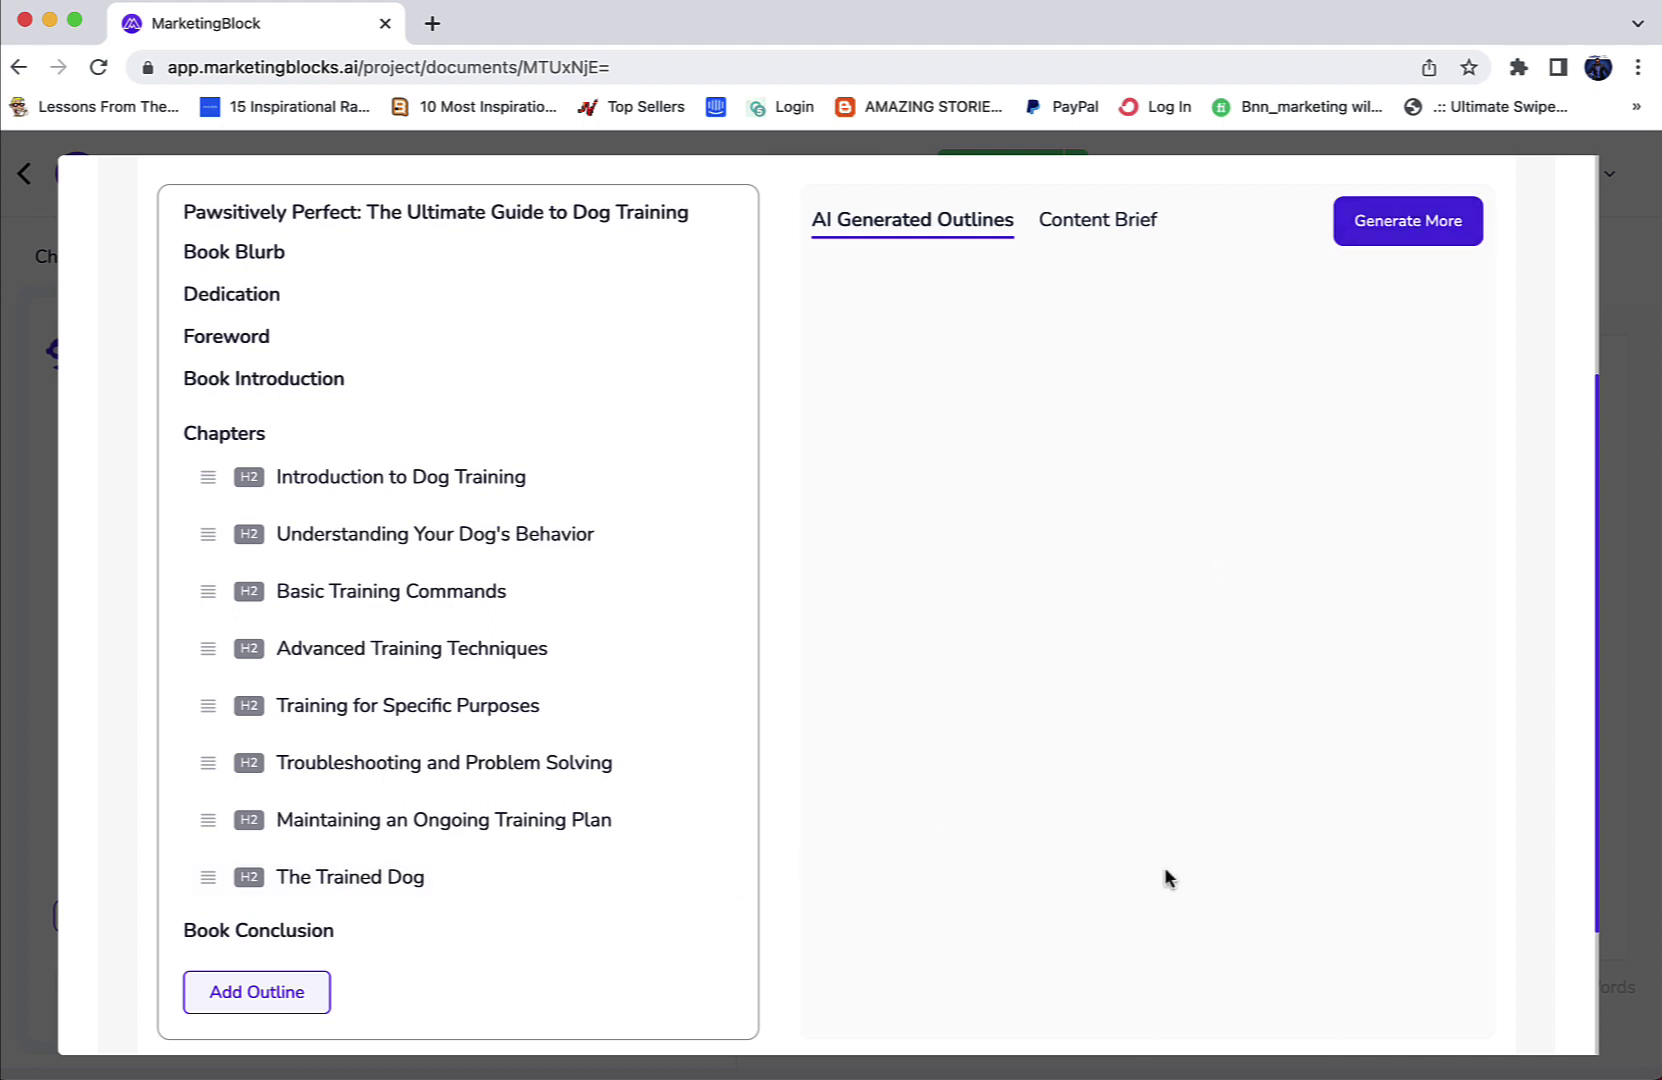
scroll(1164, 866, down, 3)
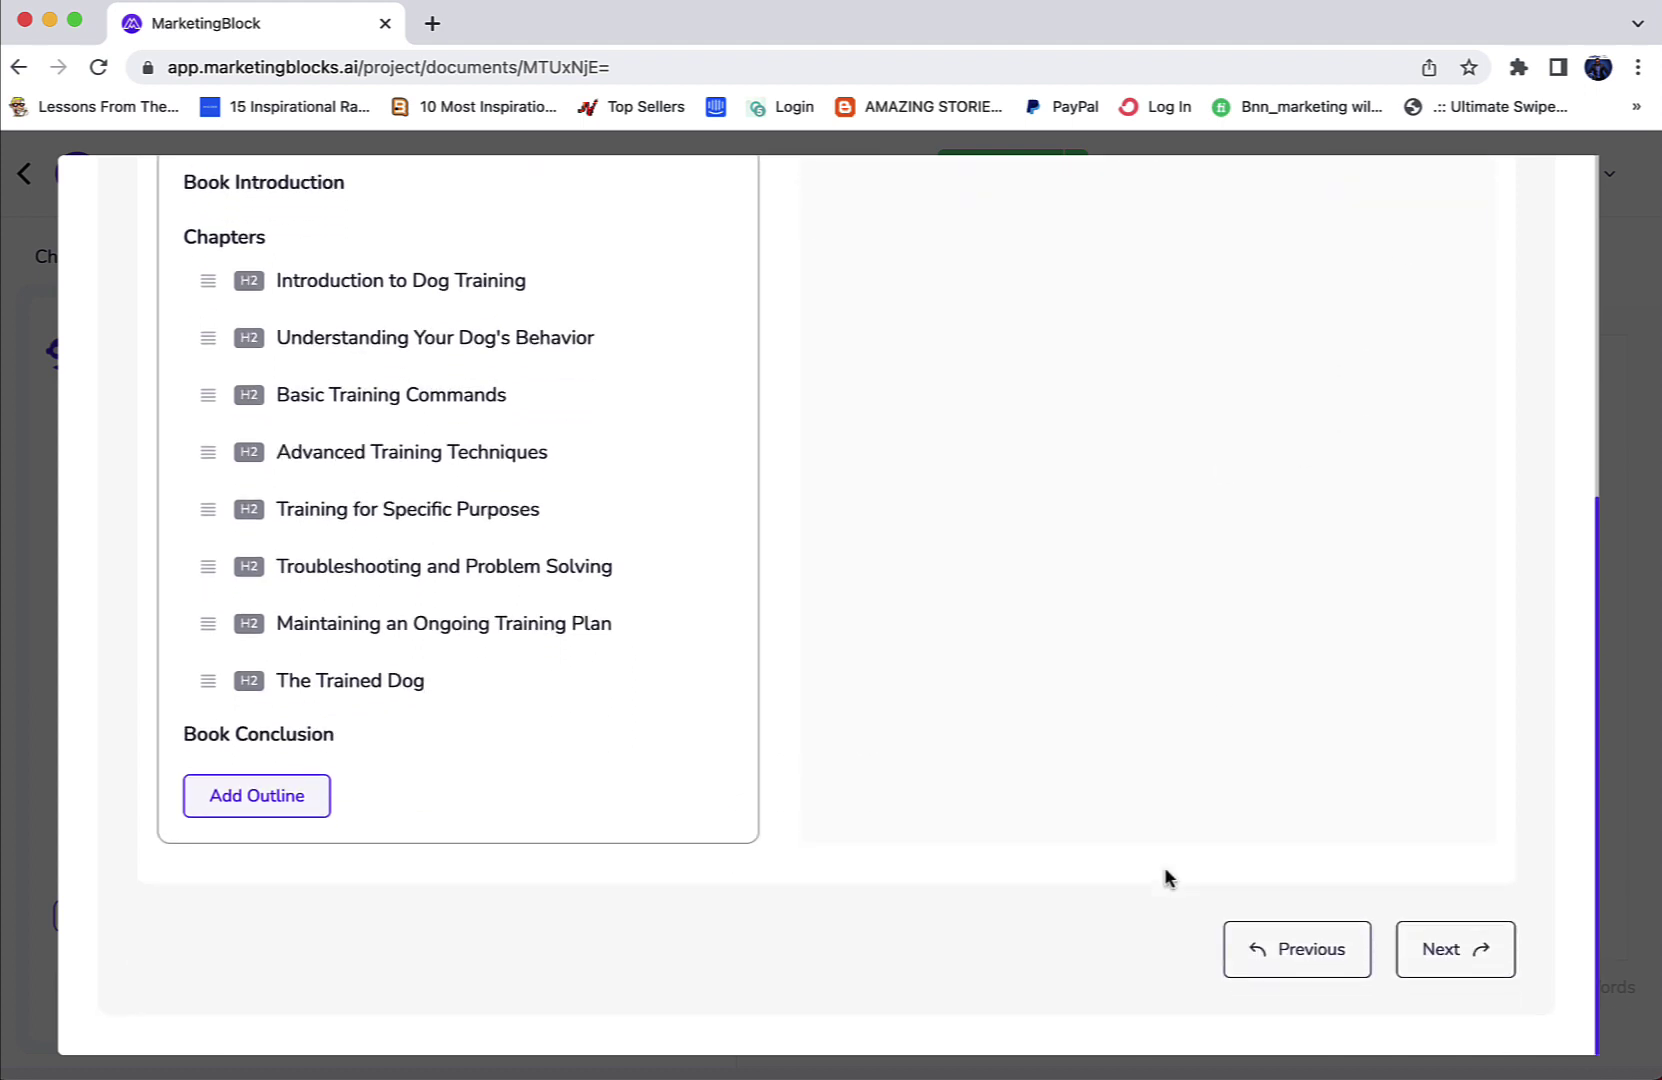
Step: Reorder a sub outline under 'The Trained Dog' and start generating the first draft
click(1451, 951)
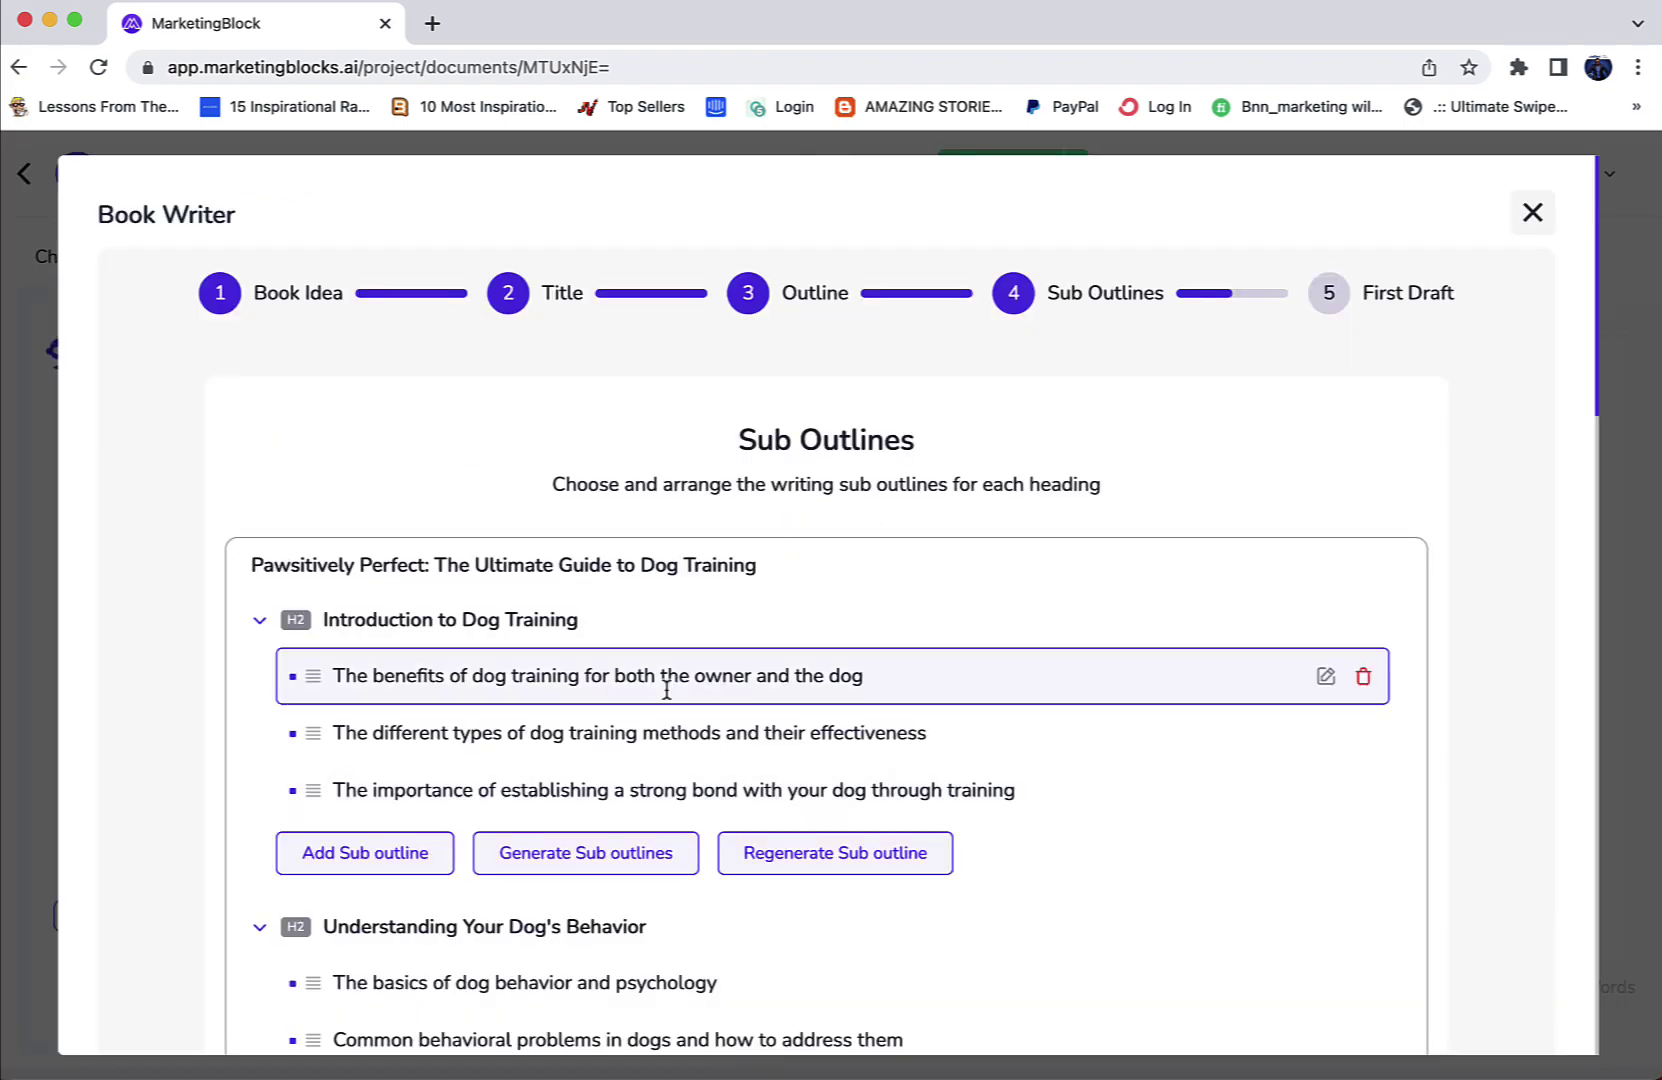
scroll(424, 896, down, 3)
scroll(424, 896, down, 5)
scroll(424, 896, down, 5)
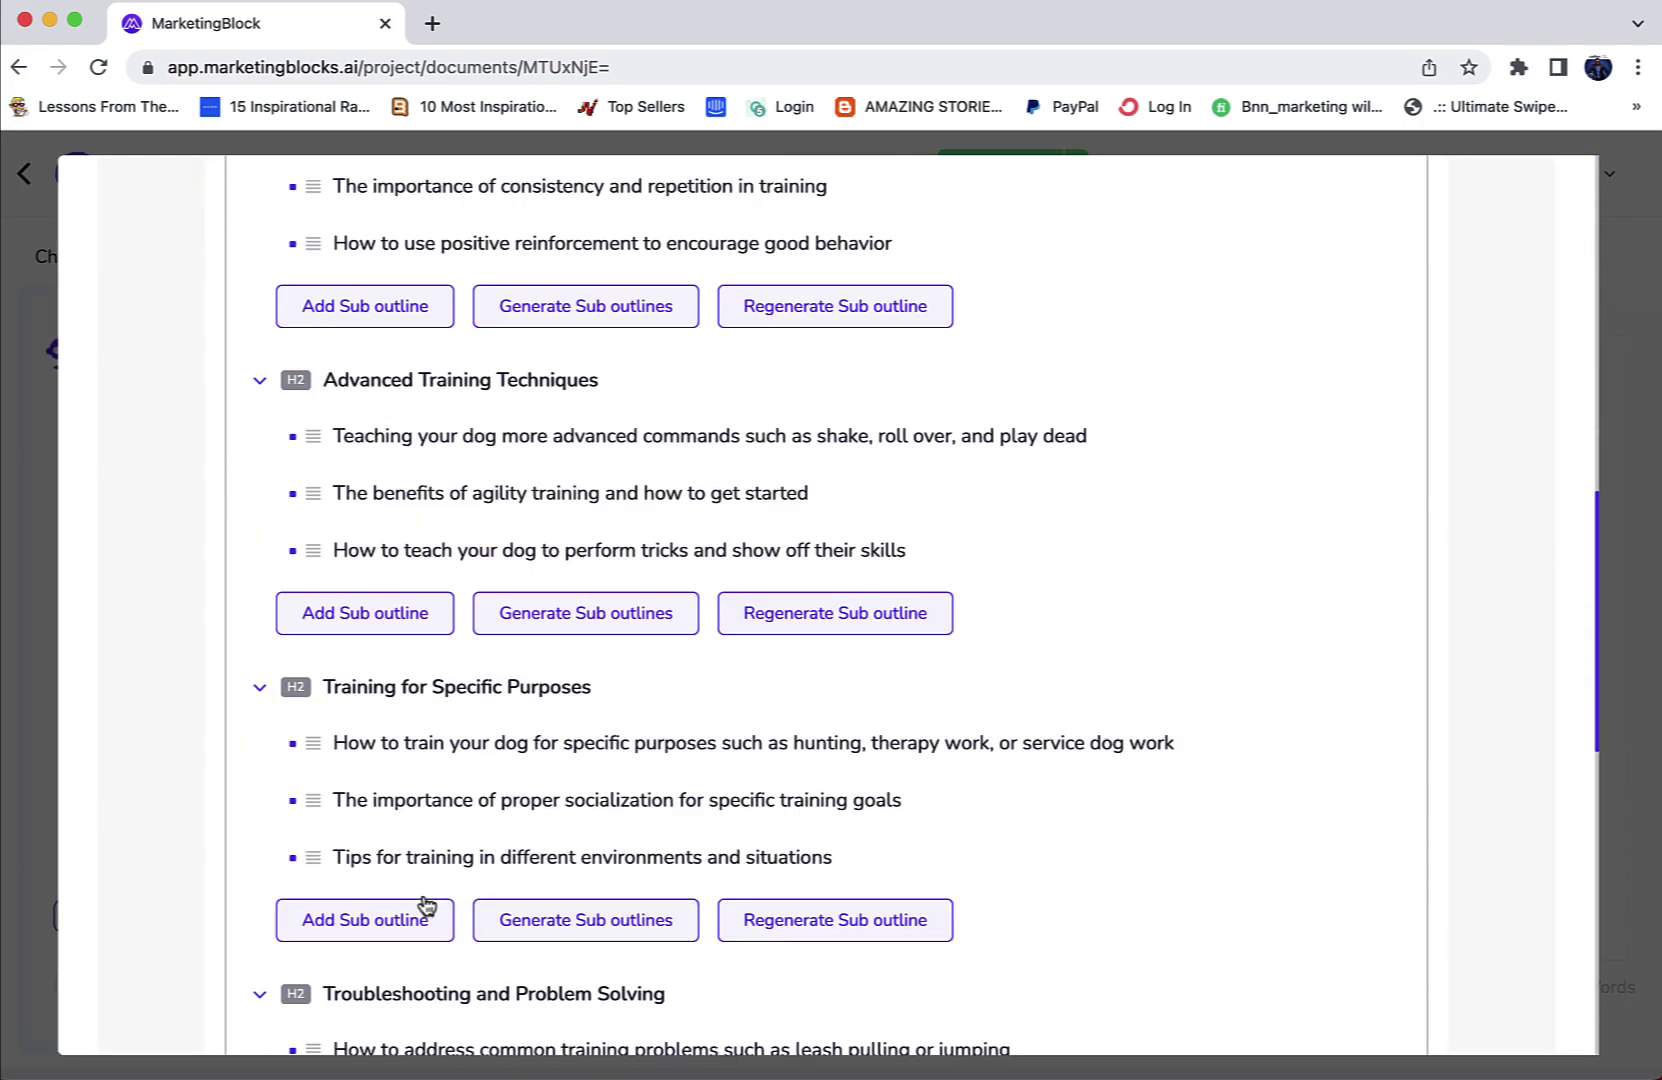
scroll(423, 896, down, 5)
scroll(779, 780, down, 3)
mouse_move(832, 644)
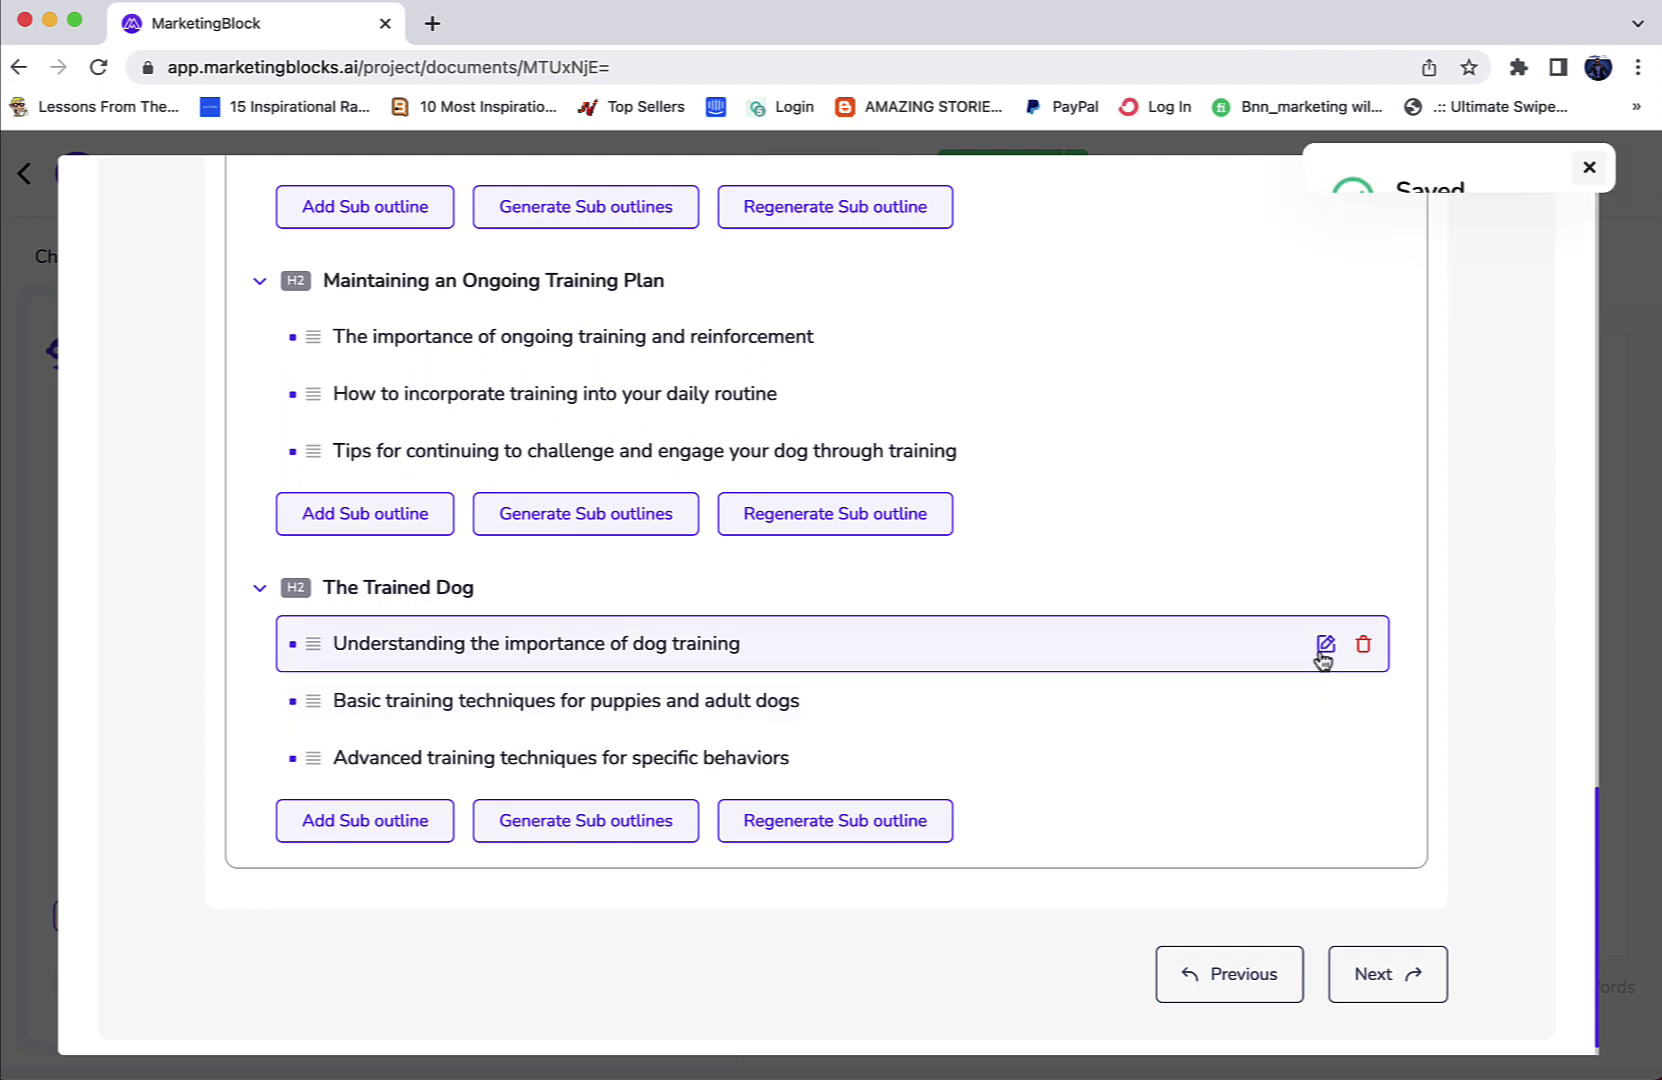
mouse_move(312, 705)
mouse_down()
mouse_move(308, 795)
mouse_move(308, 734)
mouse_up()
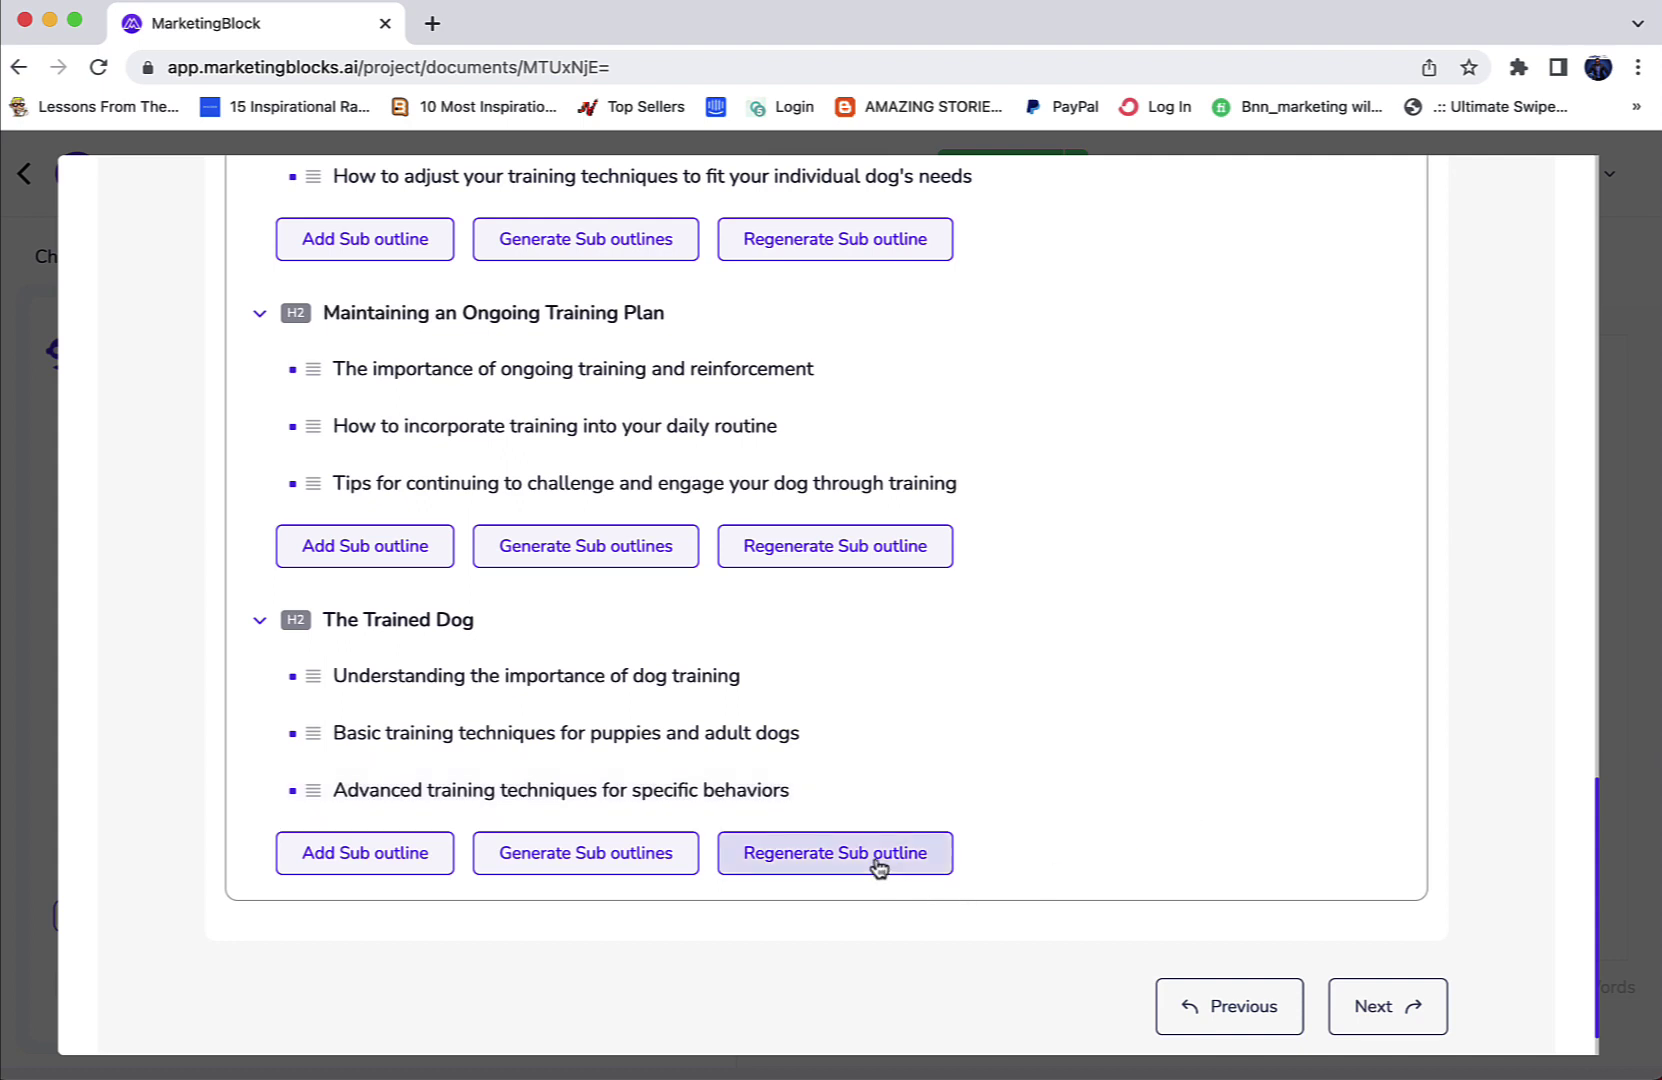
scroll(910, 870, down, 1)
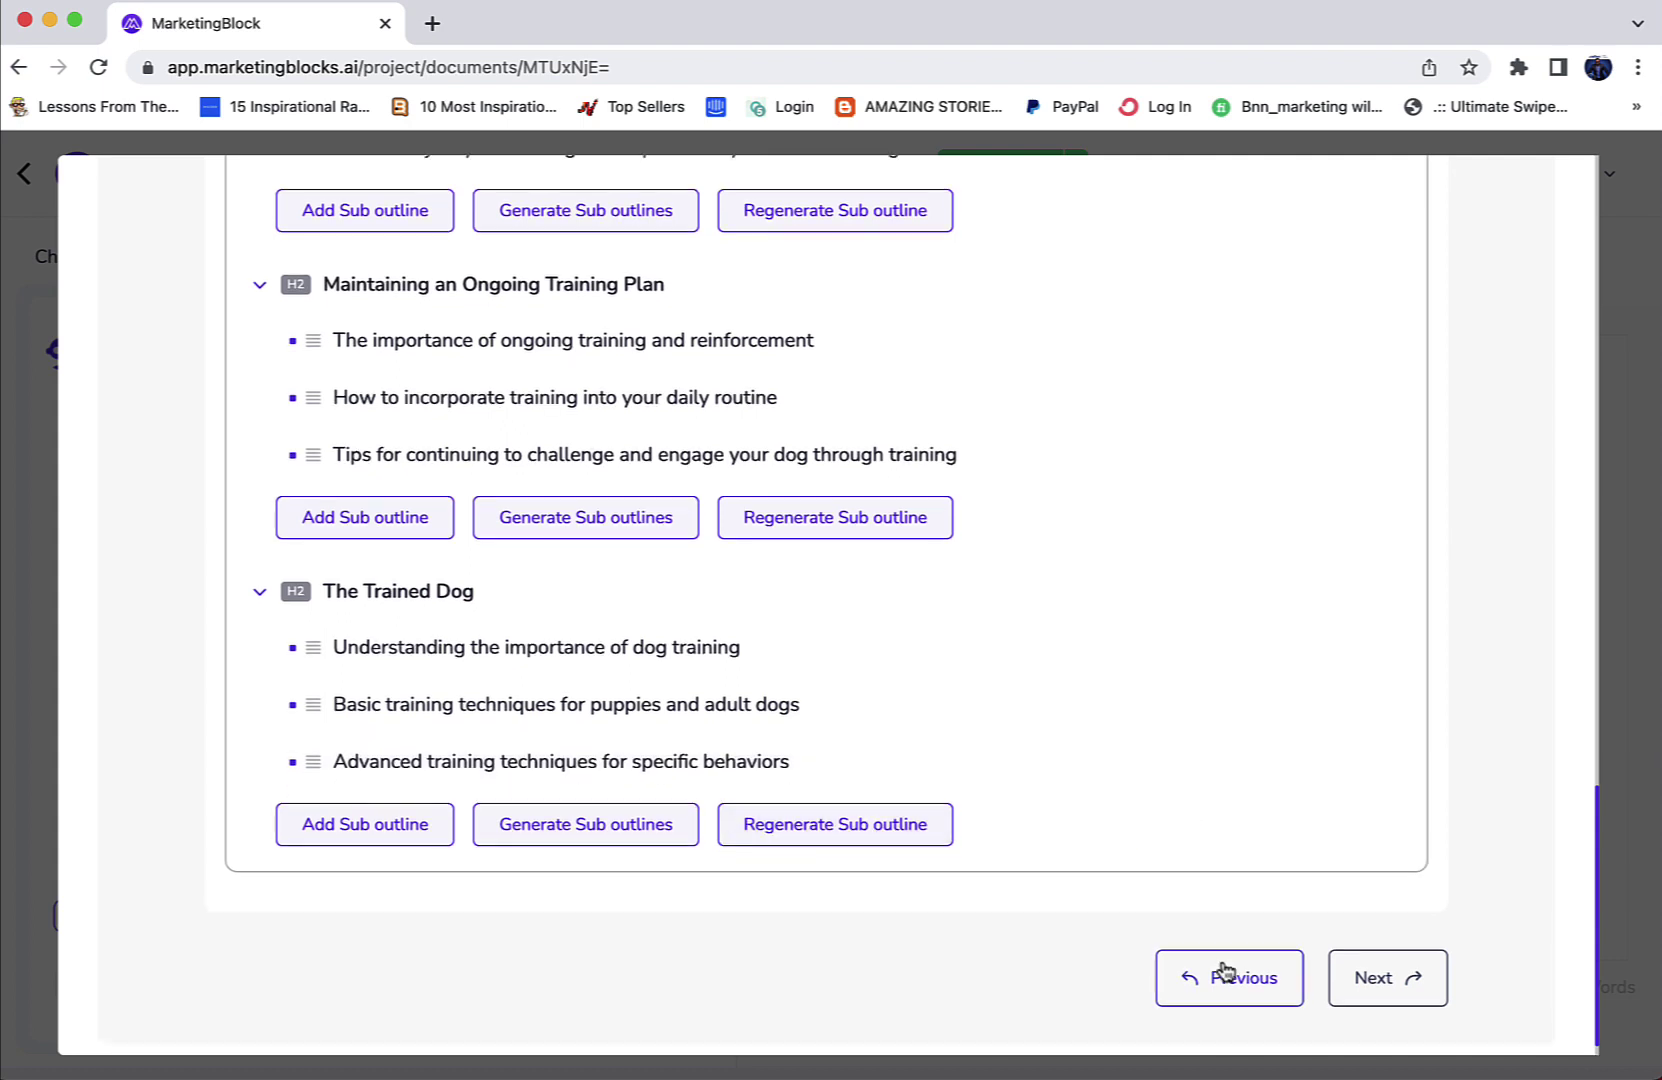
click(1378, 986)
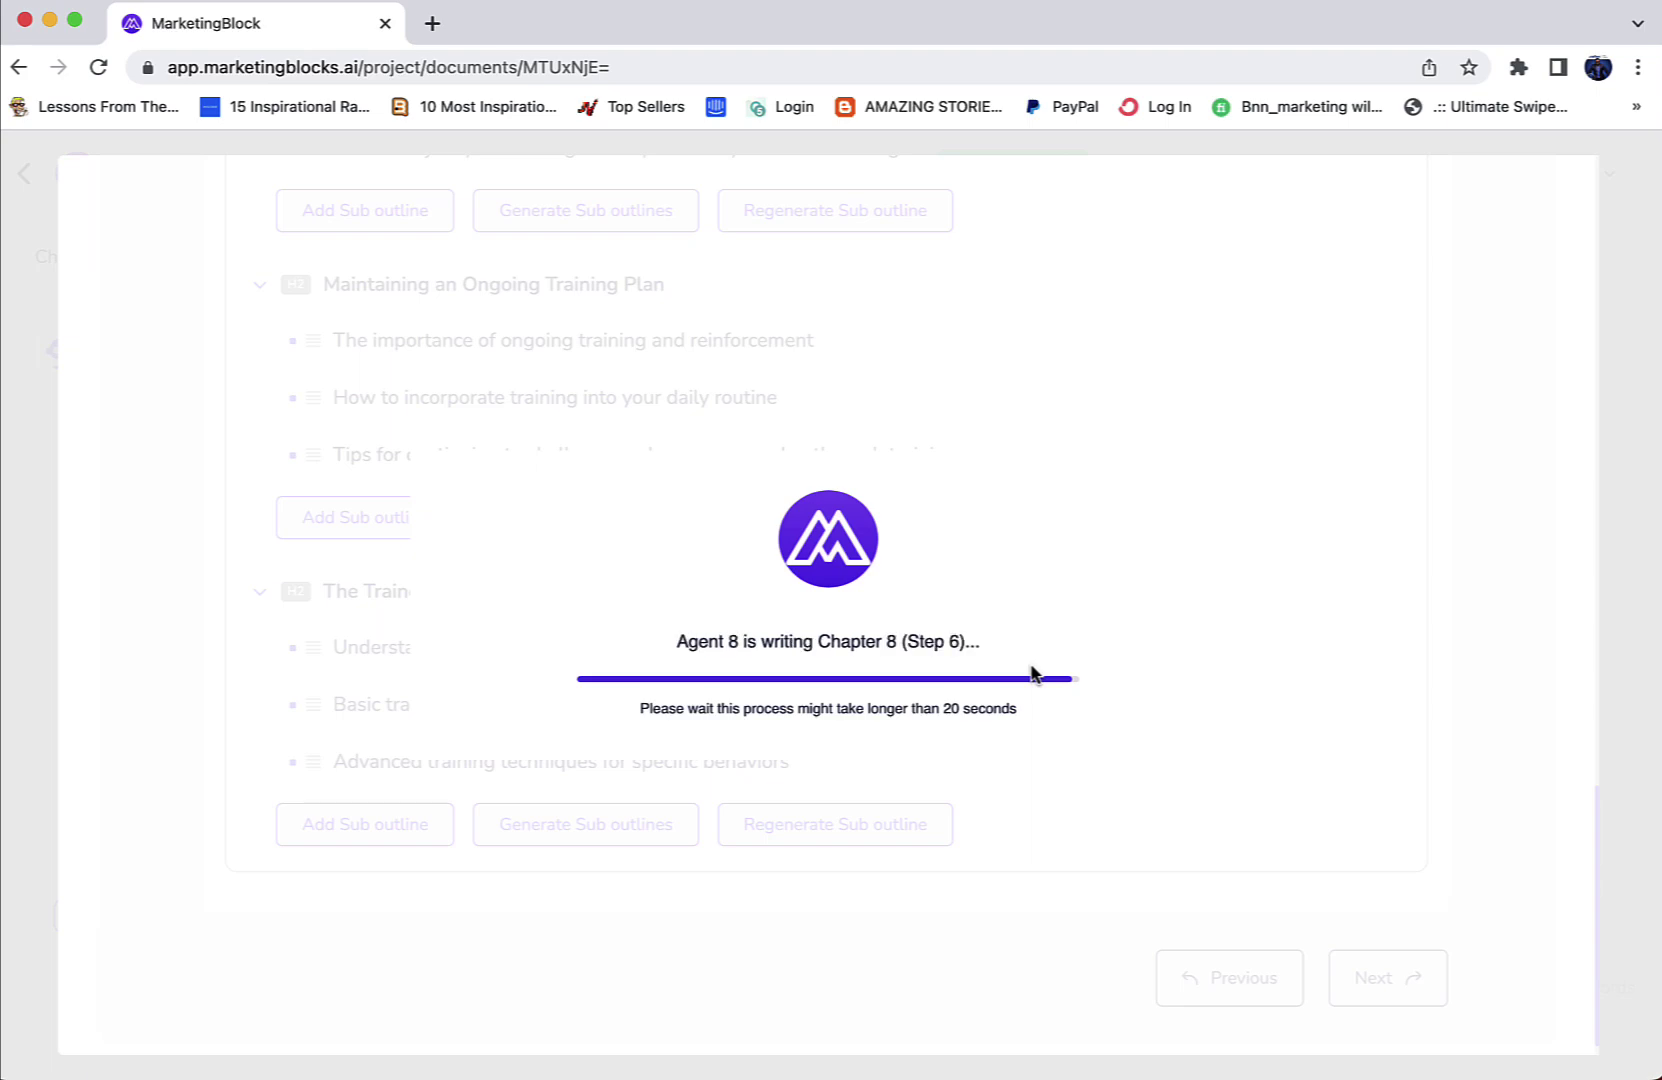
scroll(1038, 649, down, 5)
scroll(1414, 670, down, 1)
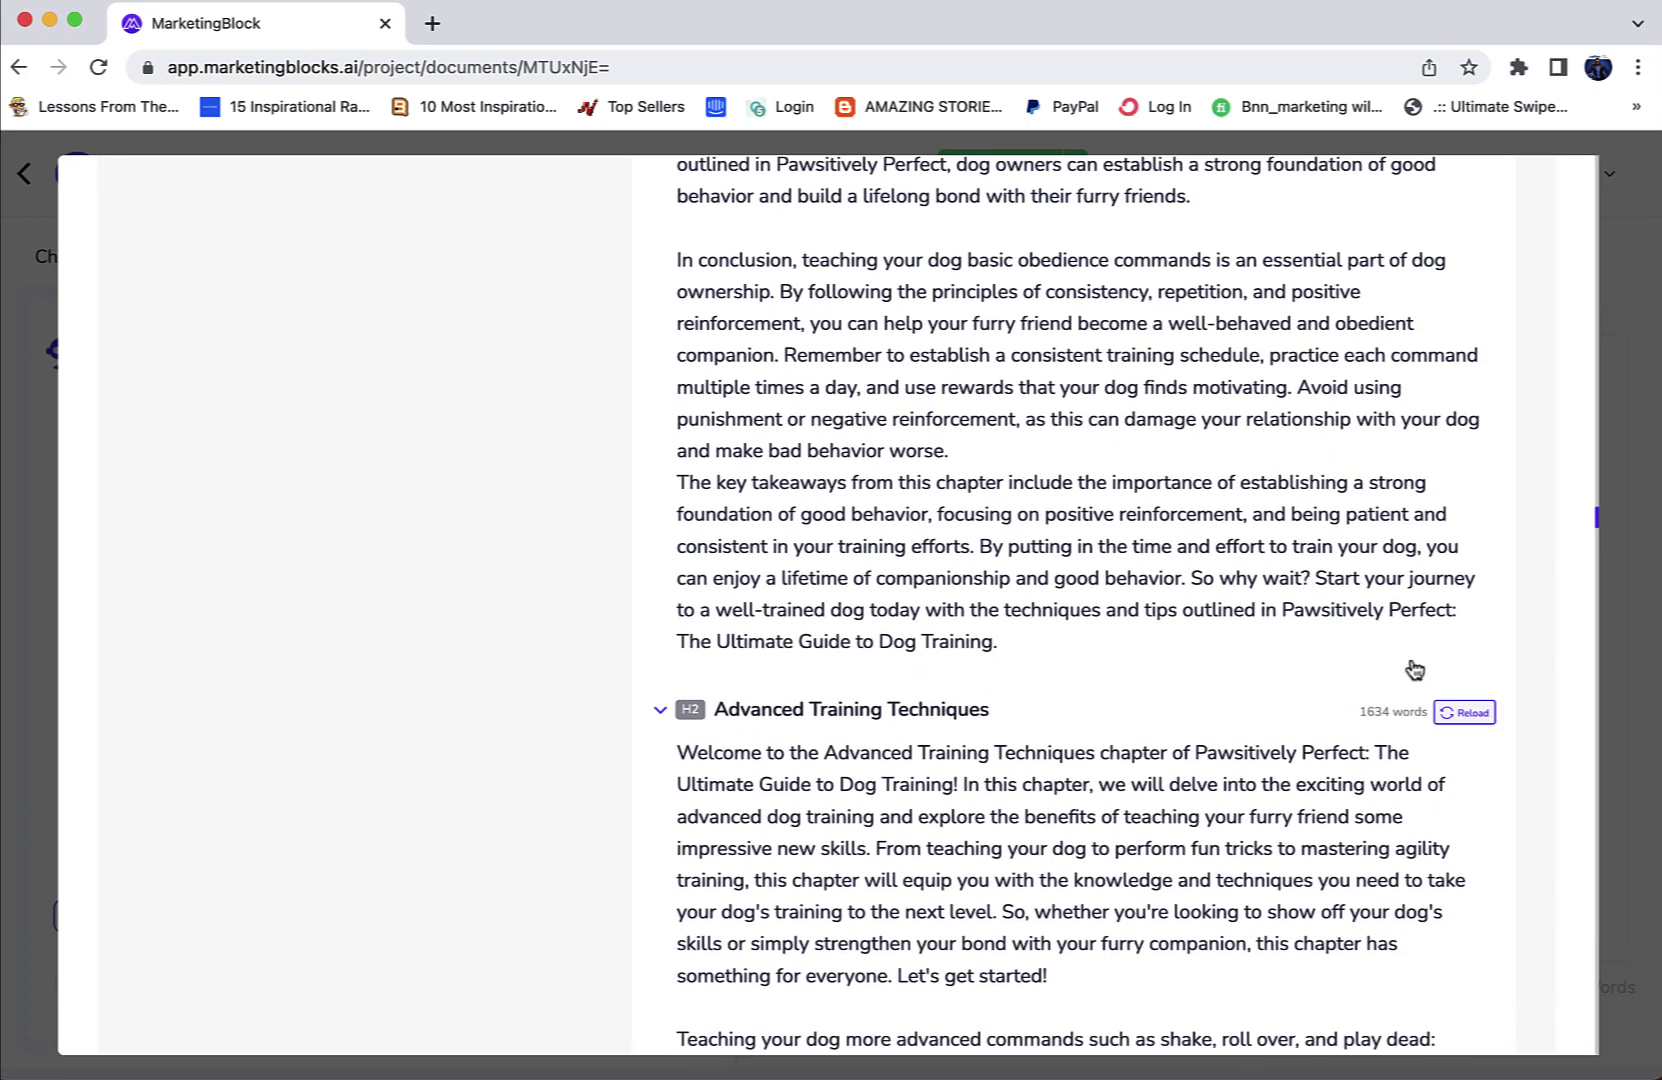
scroll(1359, 792, down, 2)
scroll(1360, 819, down, 2)
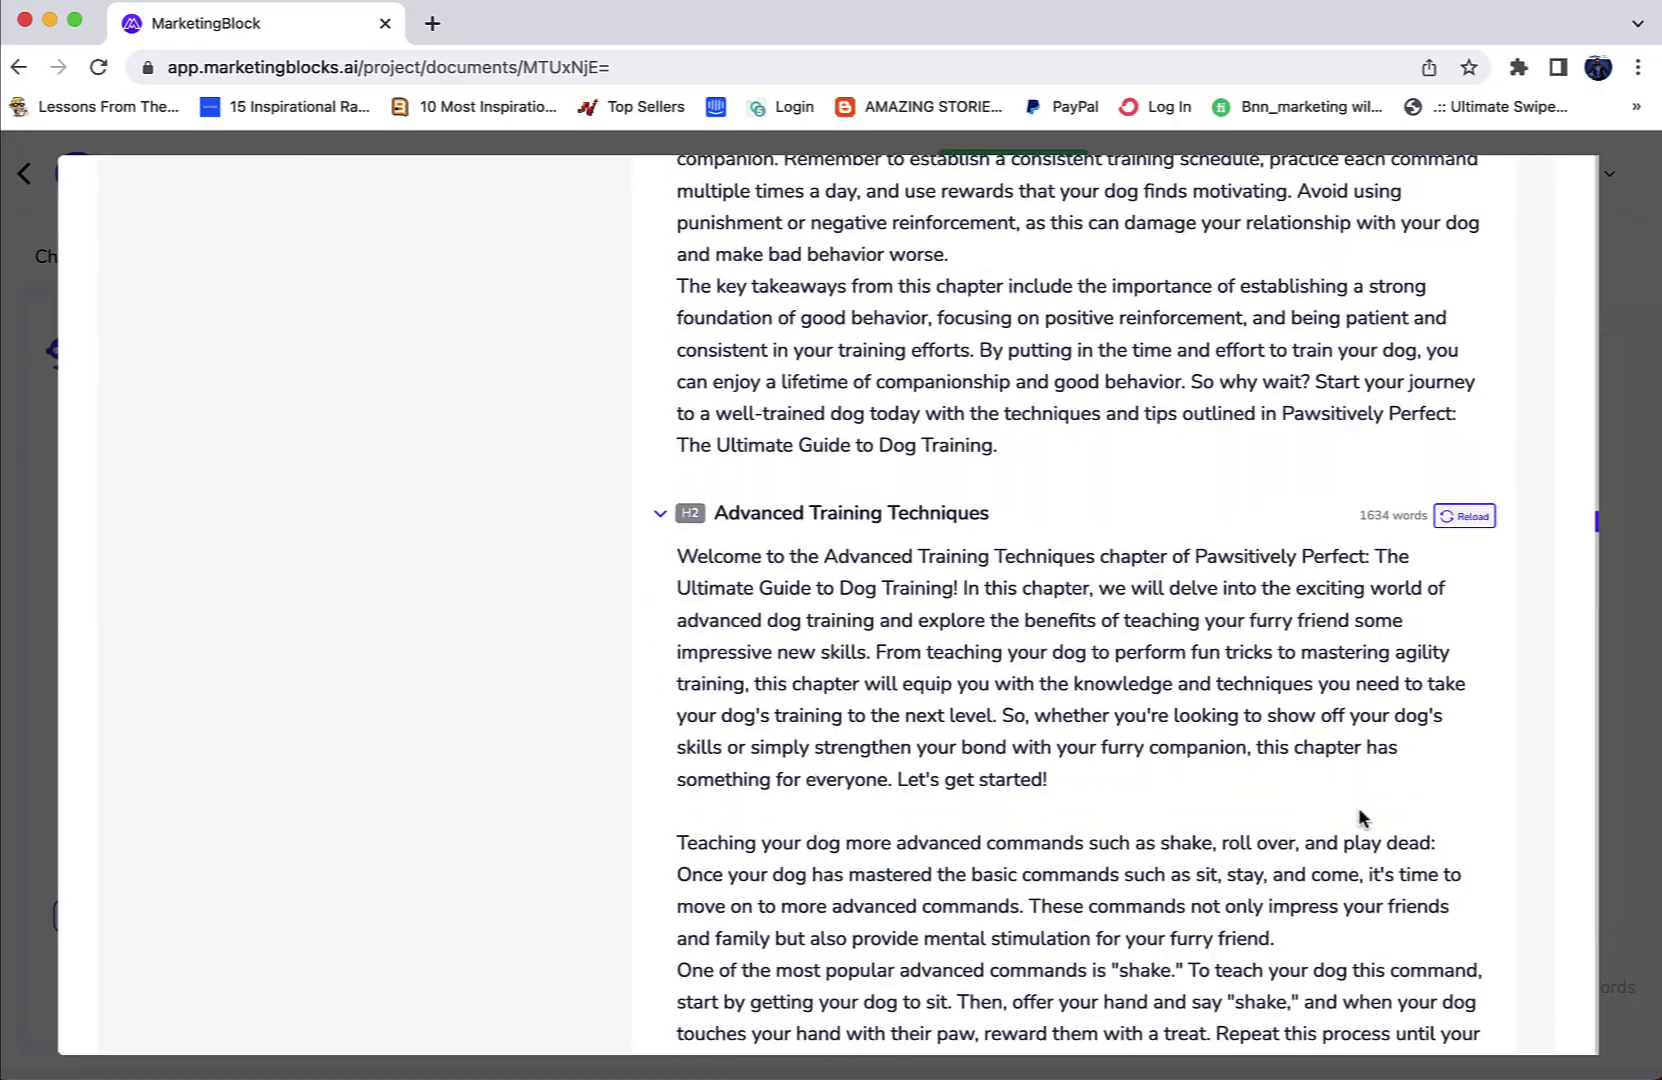
scroll(1360, 818, down, 10)
scroll(1361, 818, down, 10)
scroll(1361, 818, down, 10)
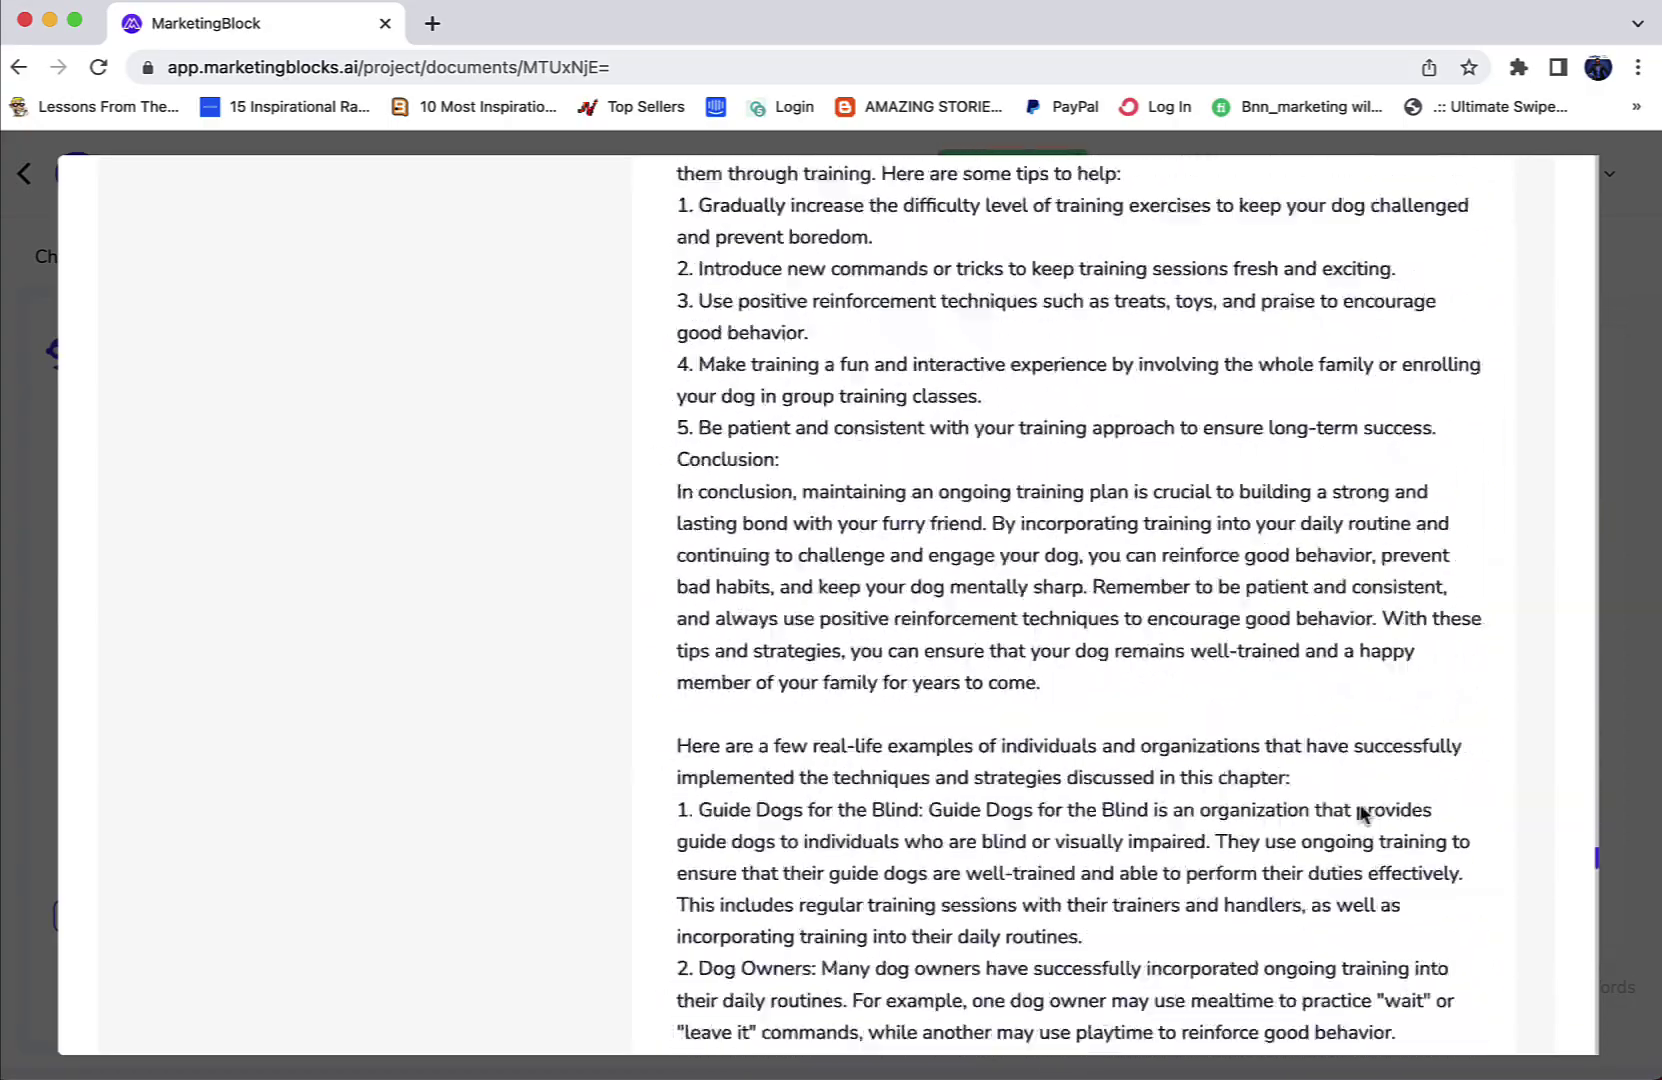
scroll(1361, 818, down, 8)
scroll(1361, 808, down, 10)
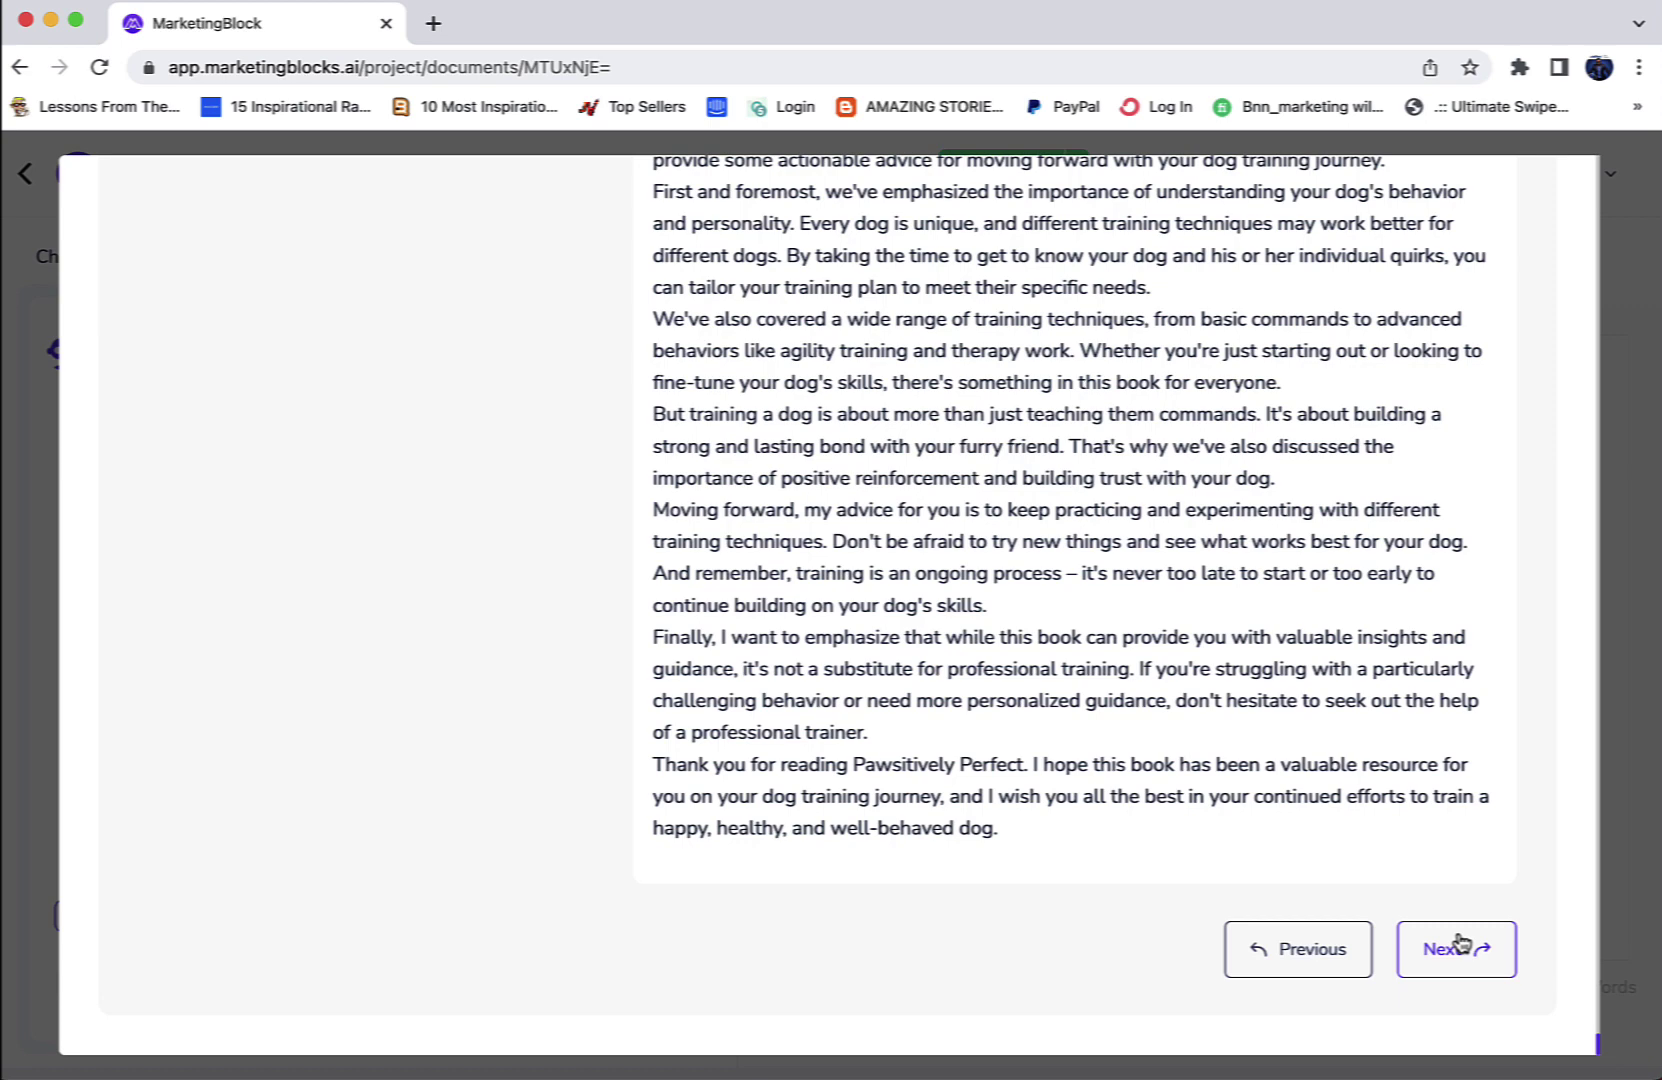
Step: Load the finished draft into the editor and review the blurb and introduction
click(1456, 948)
drag(901, 691, 1138, 723)
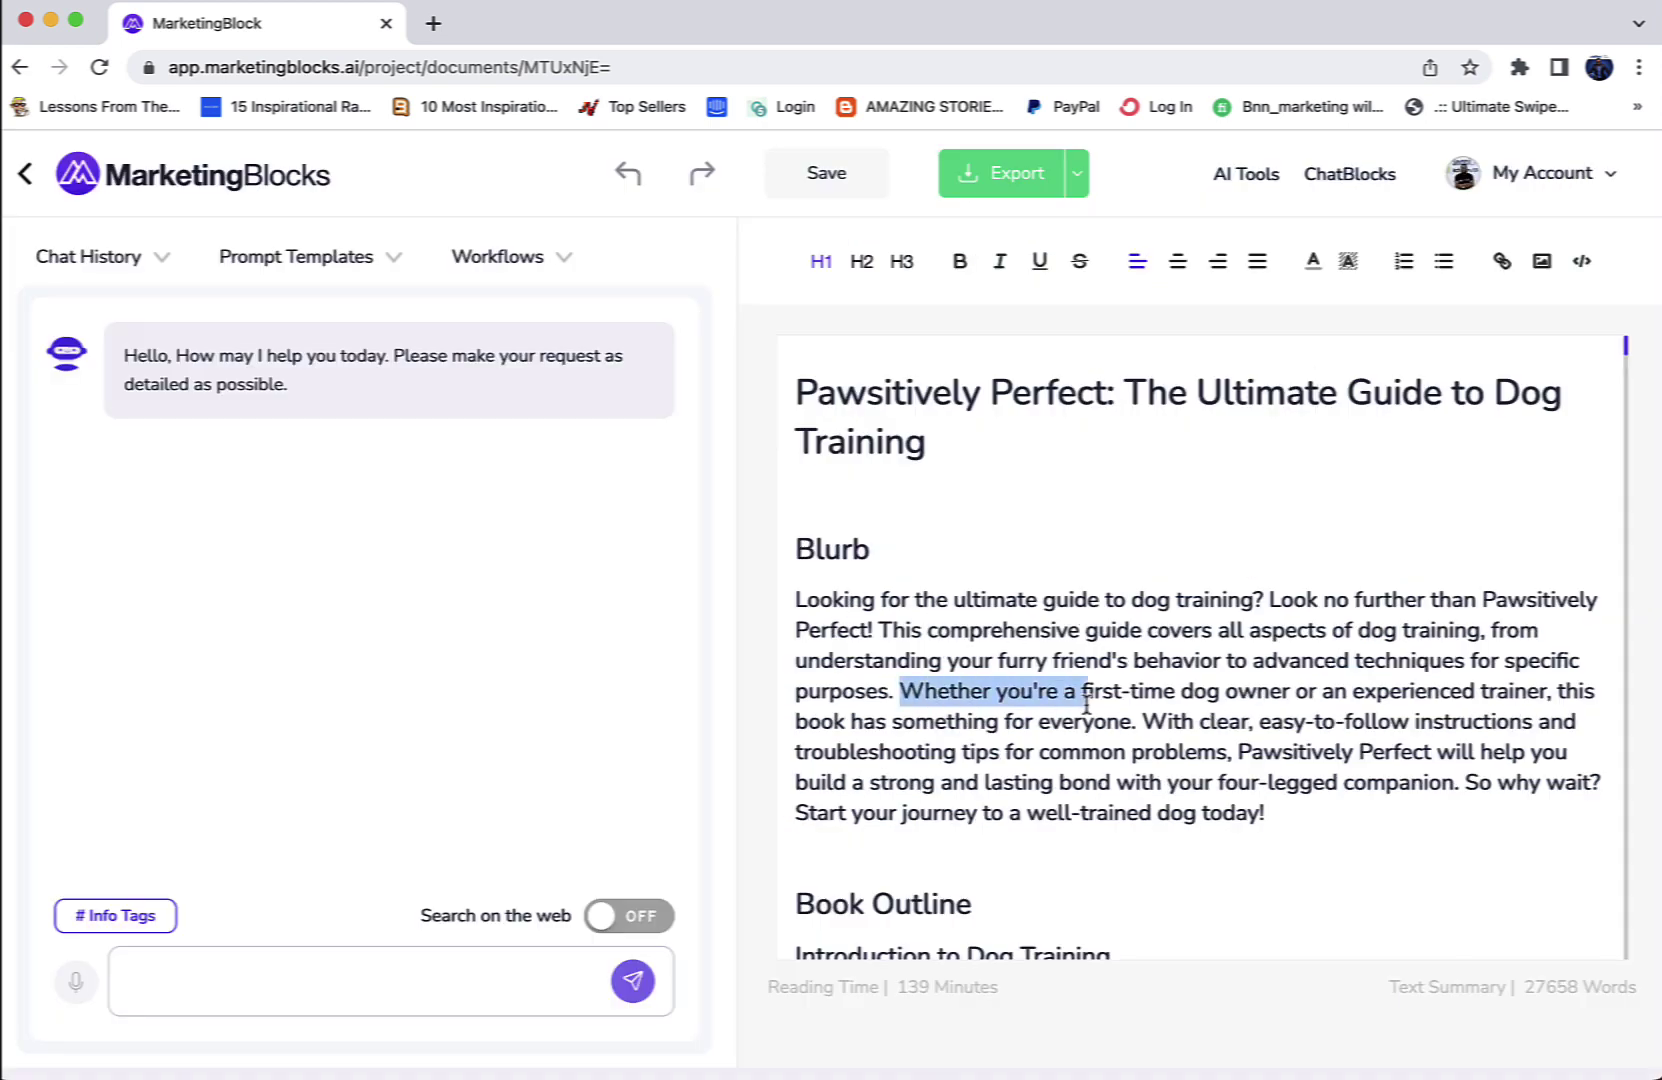
click(1138, 722)
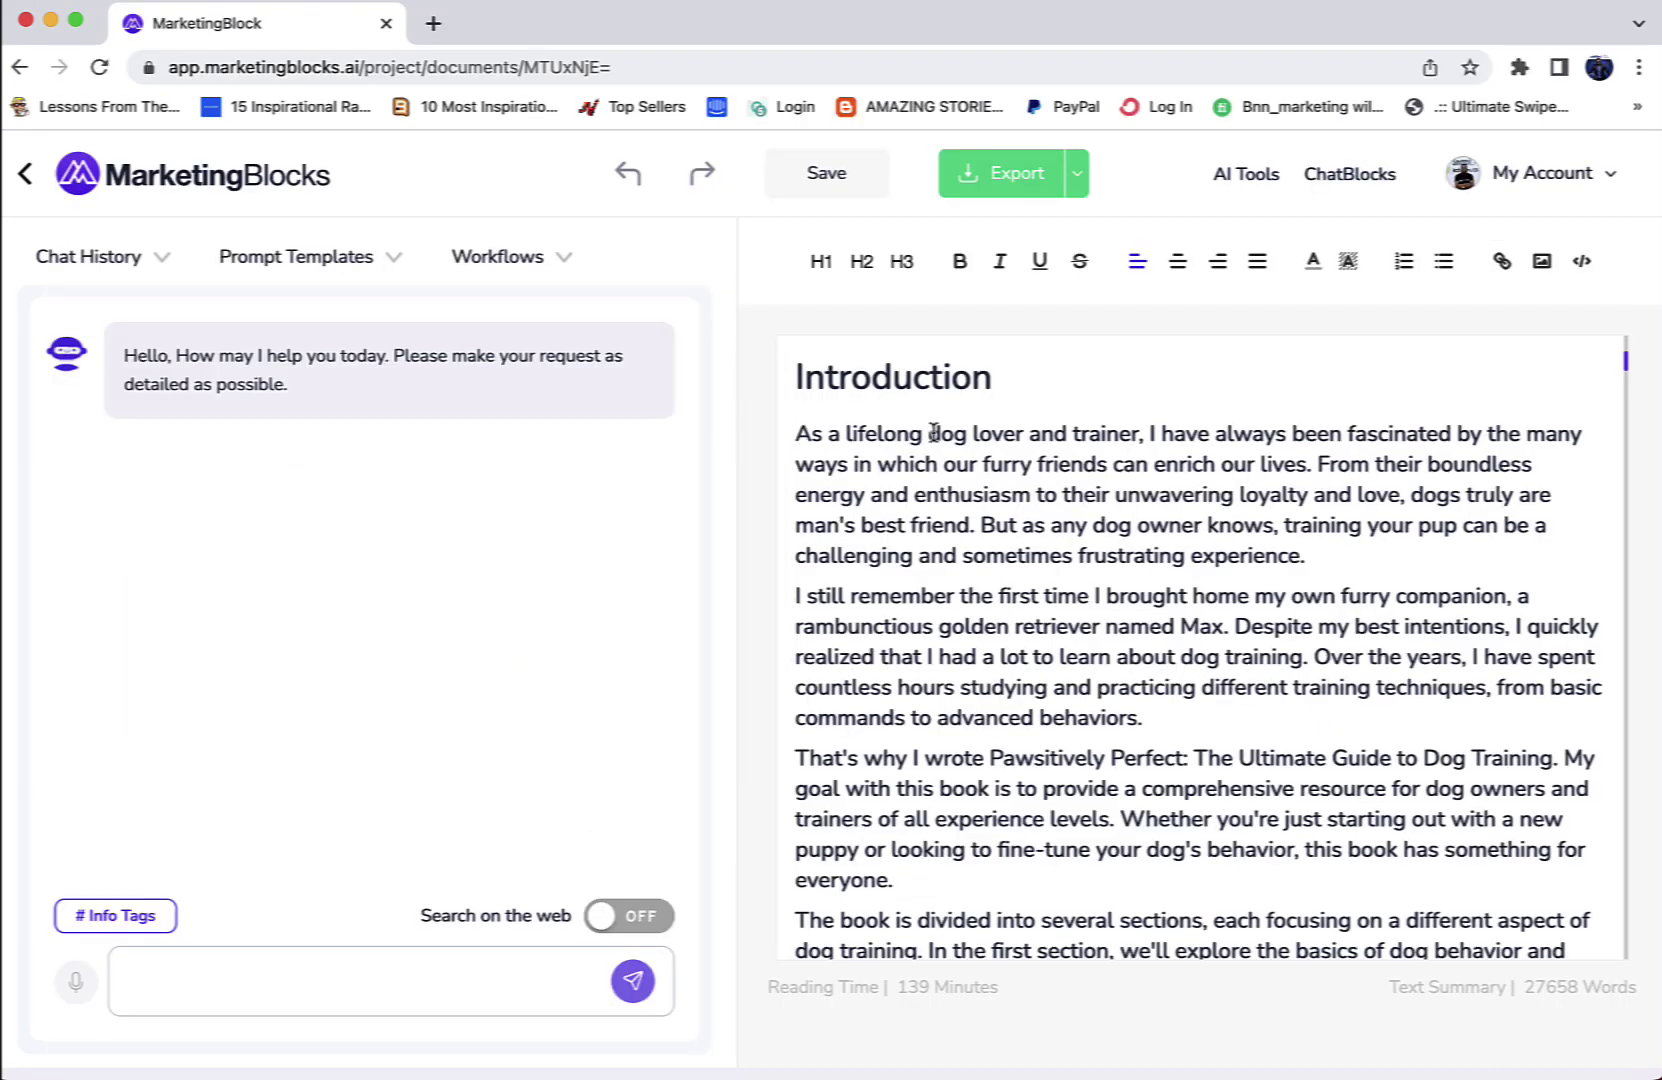
drag(796, 434, 1312, 468)
click(1228, 481)
scroll(1143, 559, down, 2)
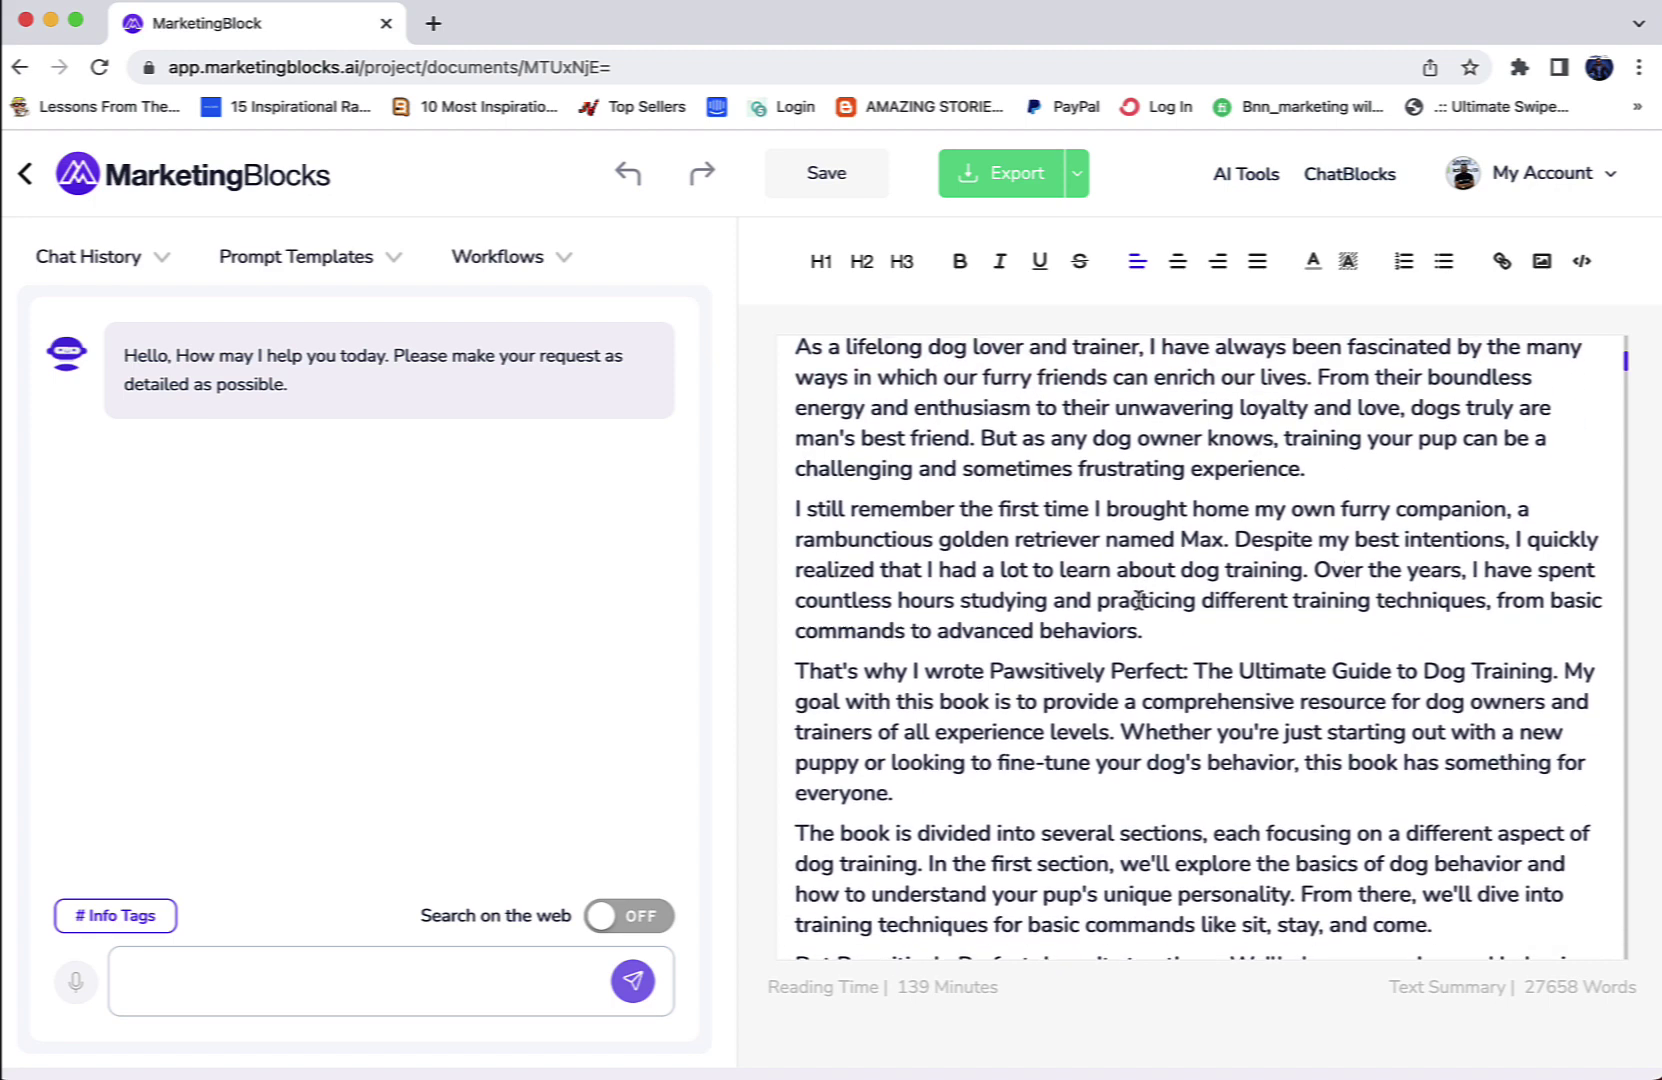
Step: Make 'Max' bold and underline the sentence beginning 'Despite my best intentions'
drag(793, 497, 1227, 533)
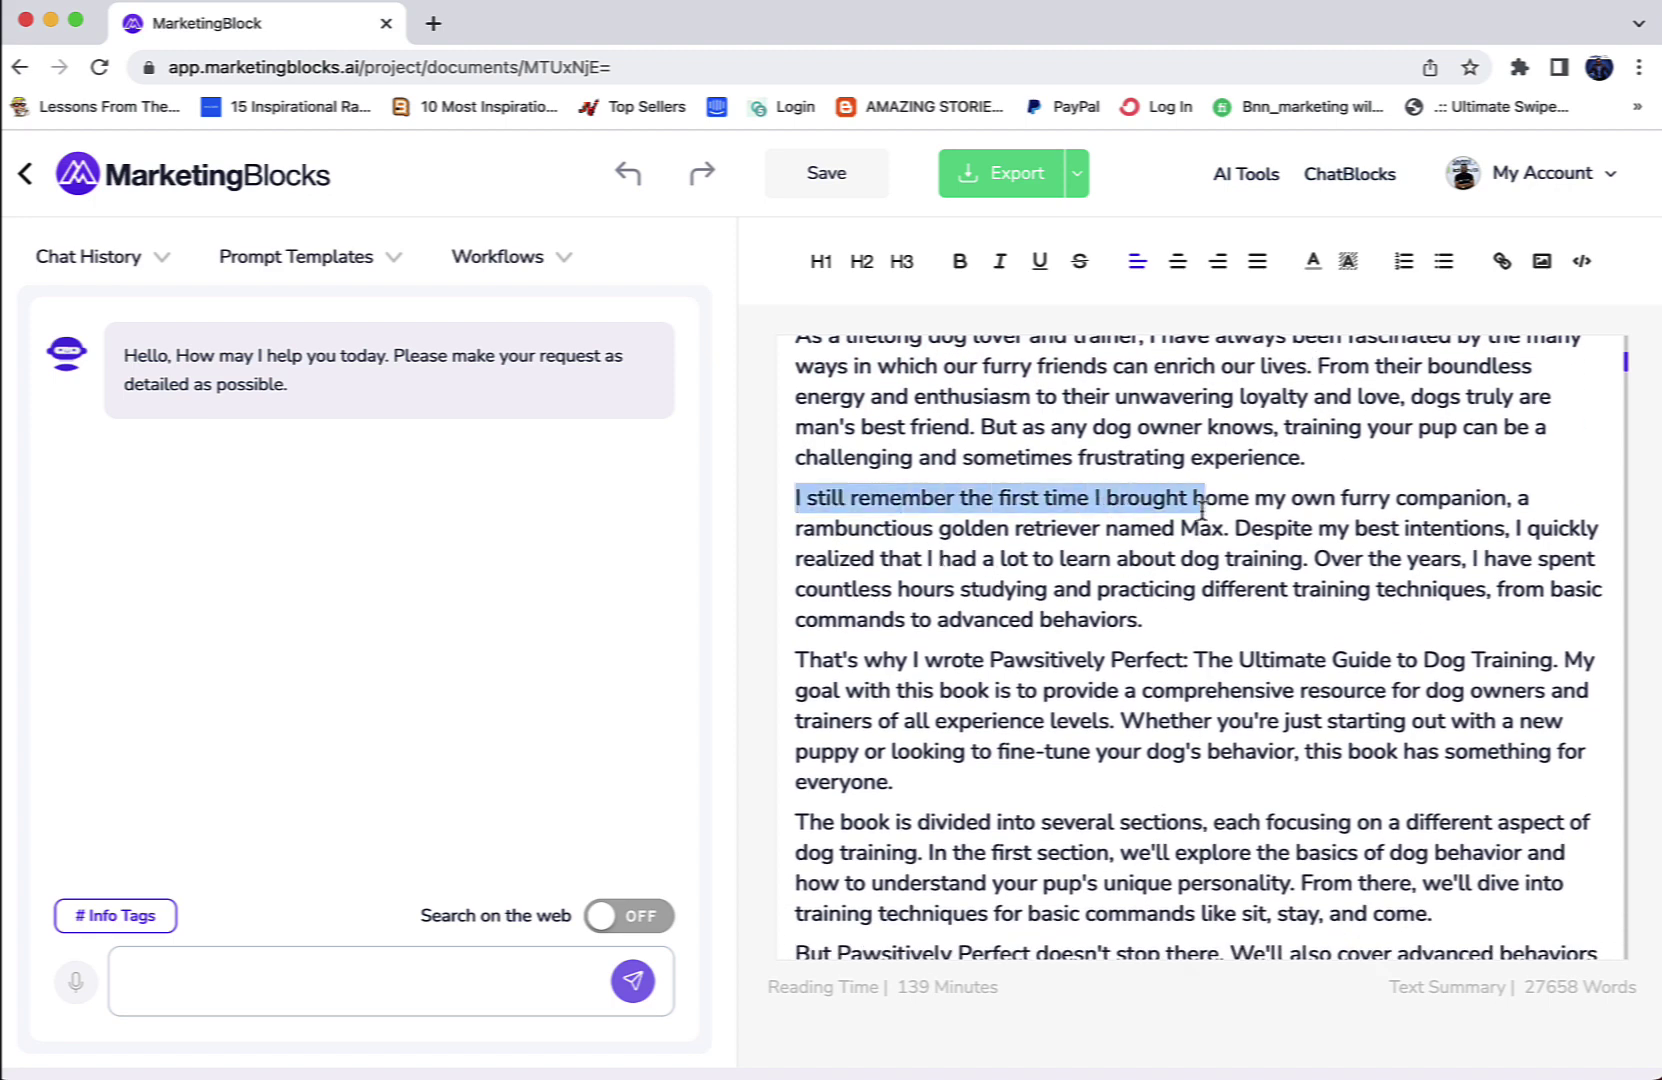
double_click(1201, 529)
key(ctrl+b)
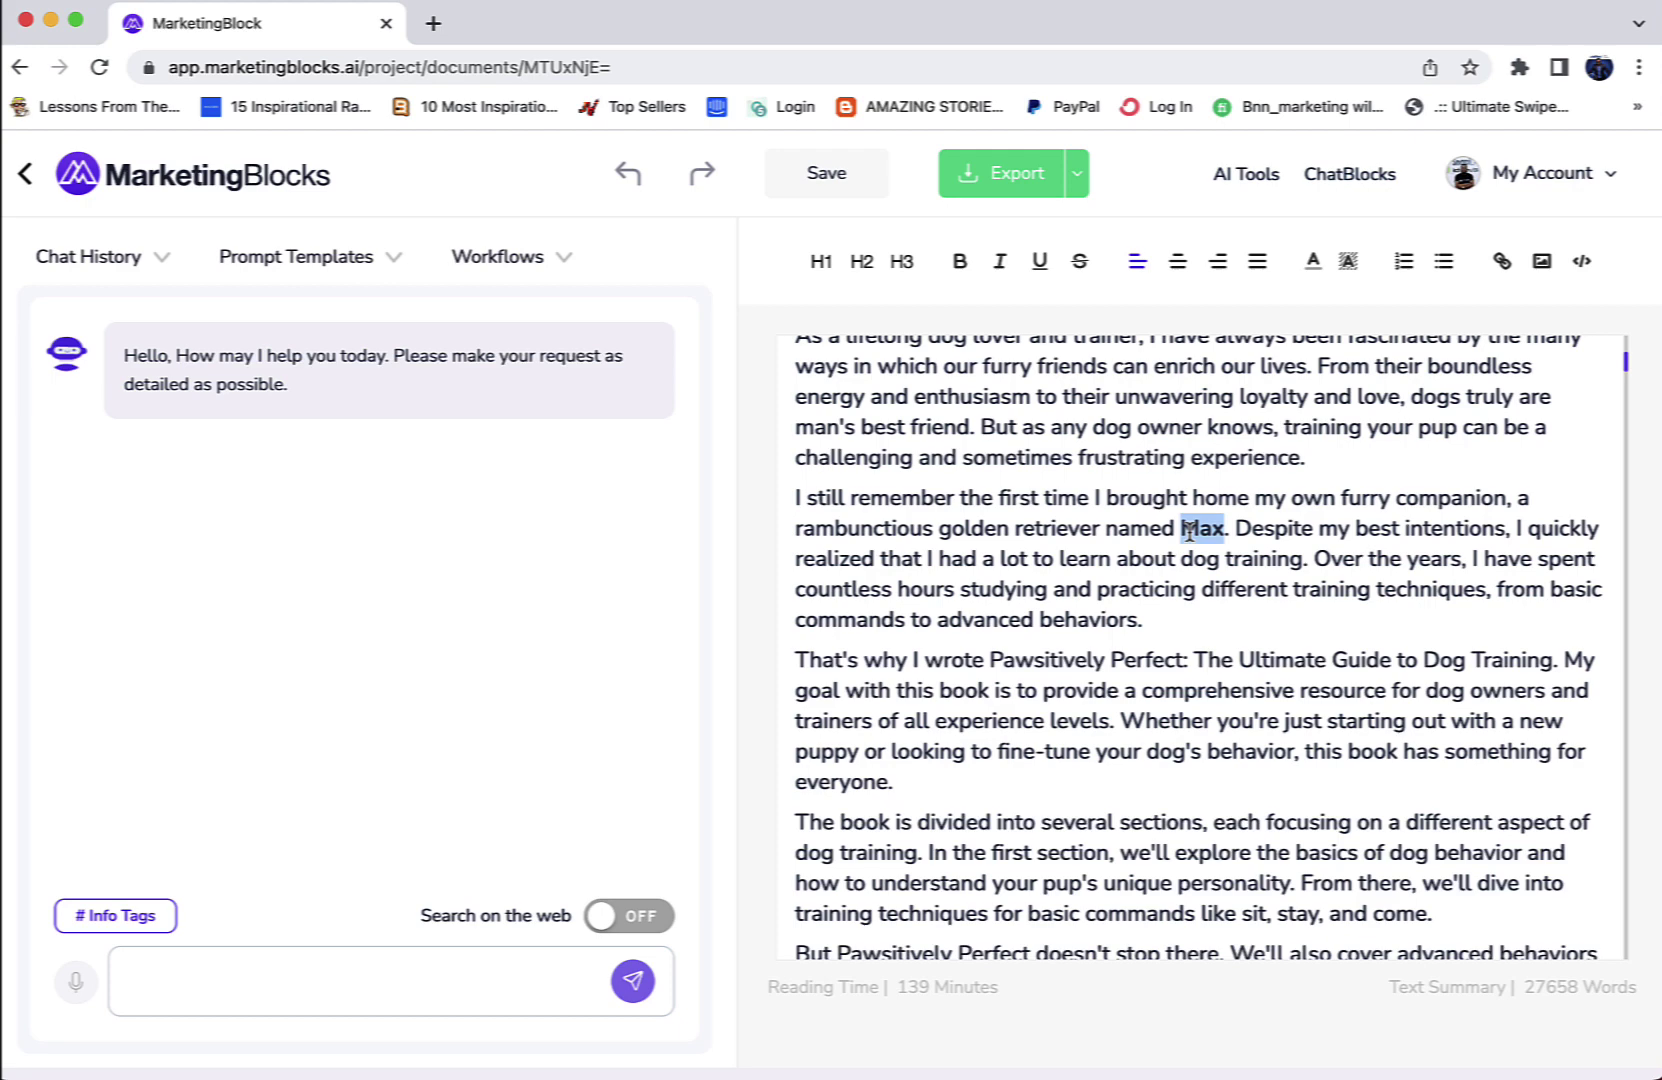
click(1243, 626)
scroll(1242, 626, up, 1)
scroll(1243, 627, down, 1)
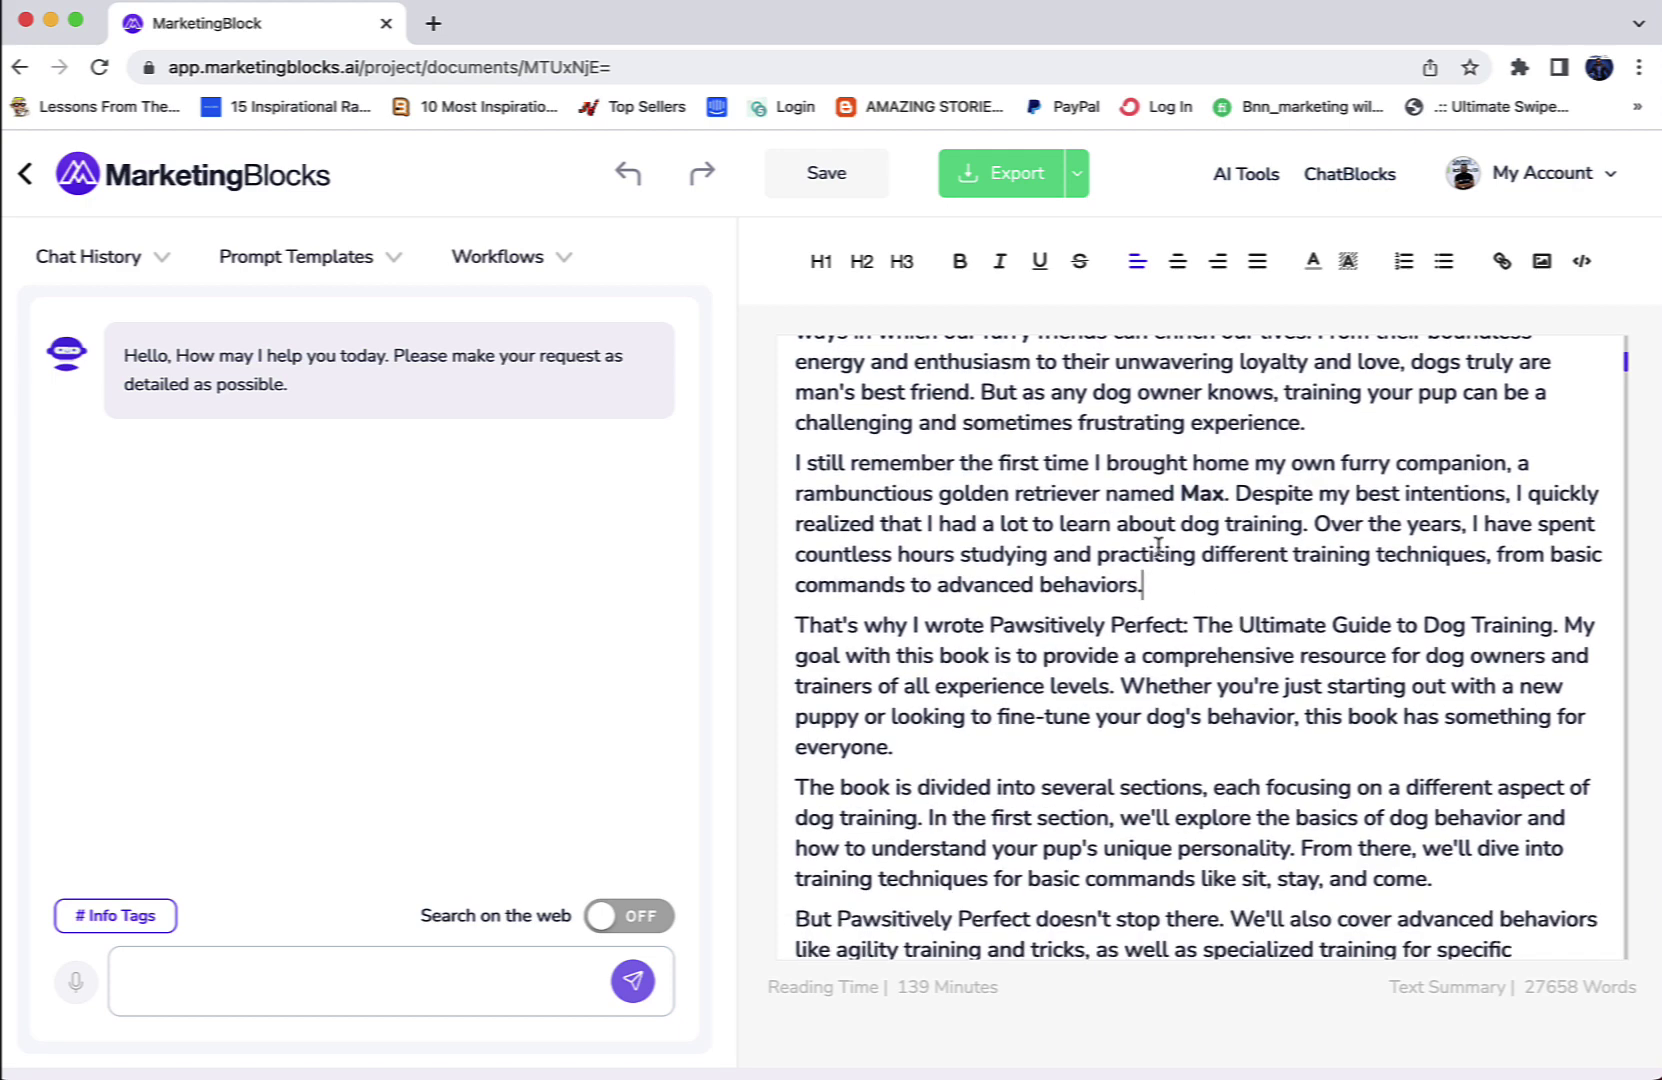
drag(1236, 494, 1303, 525)
key(ctrl+u)
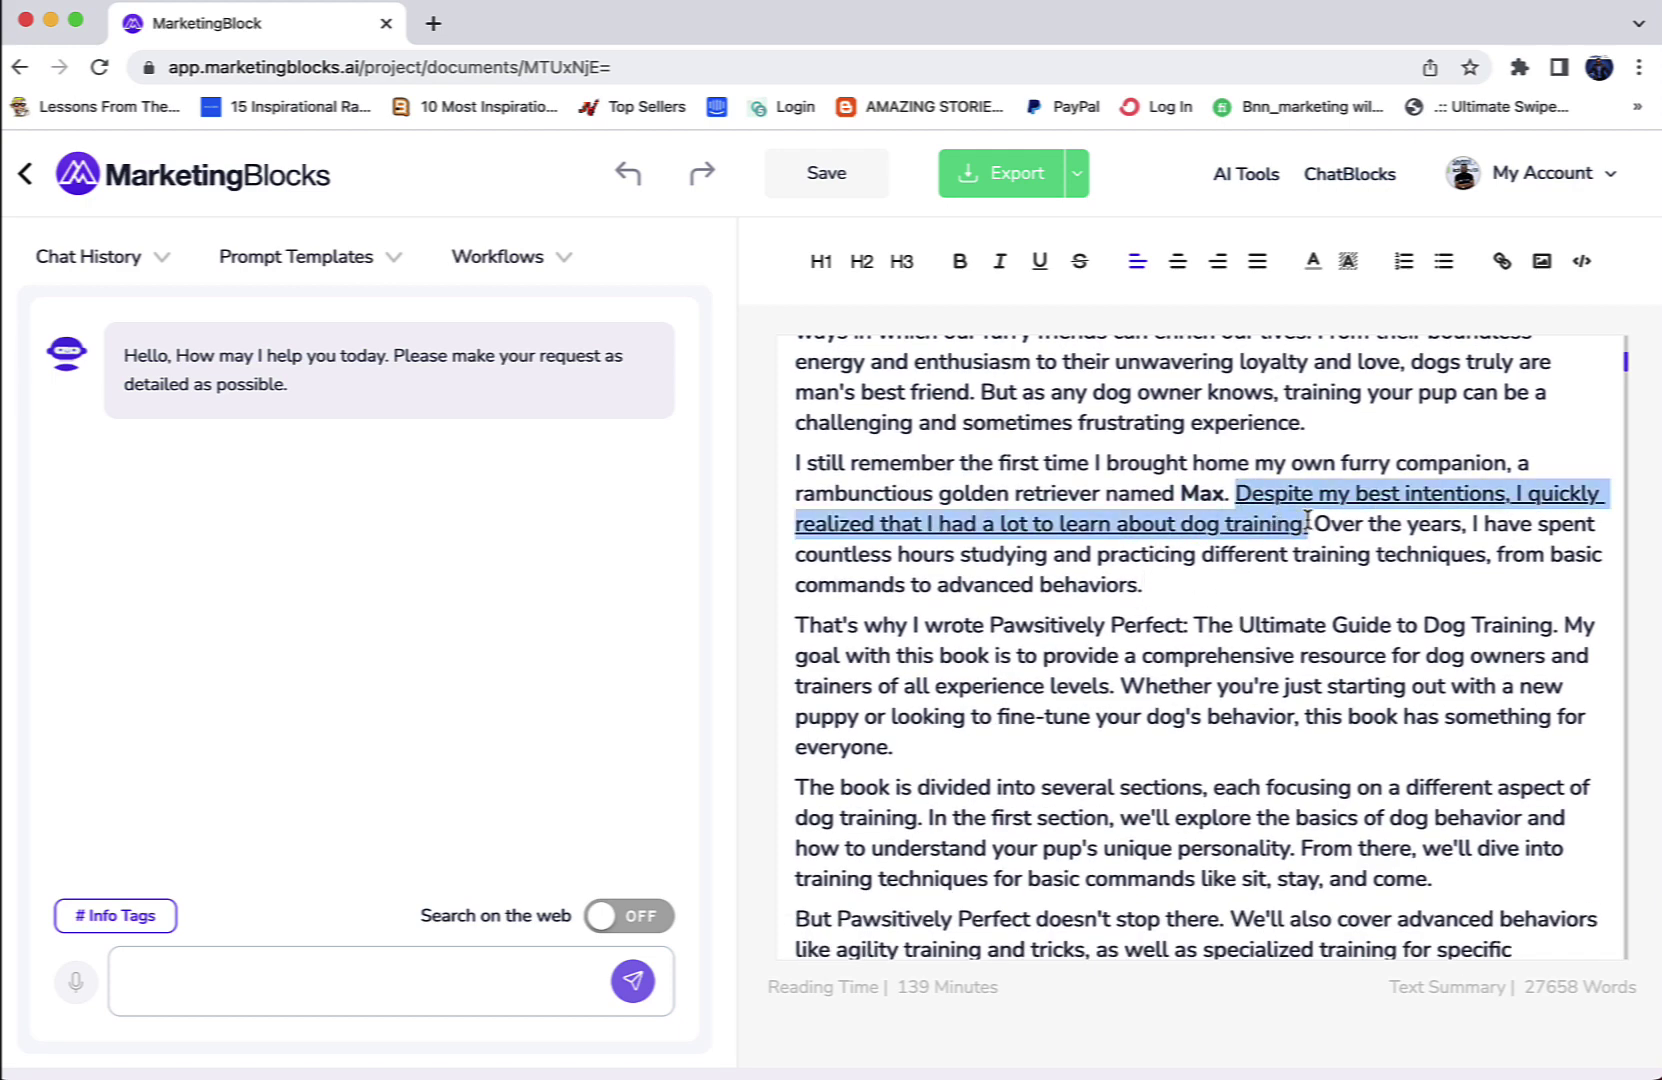
click(1254, 532)
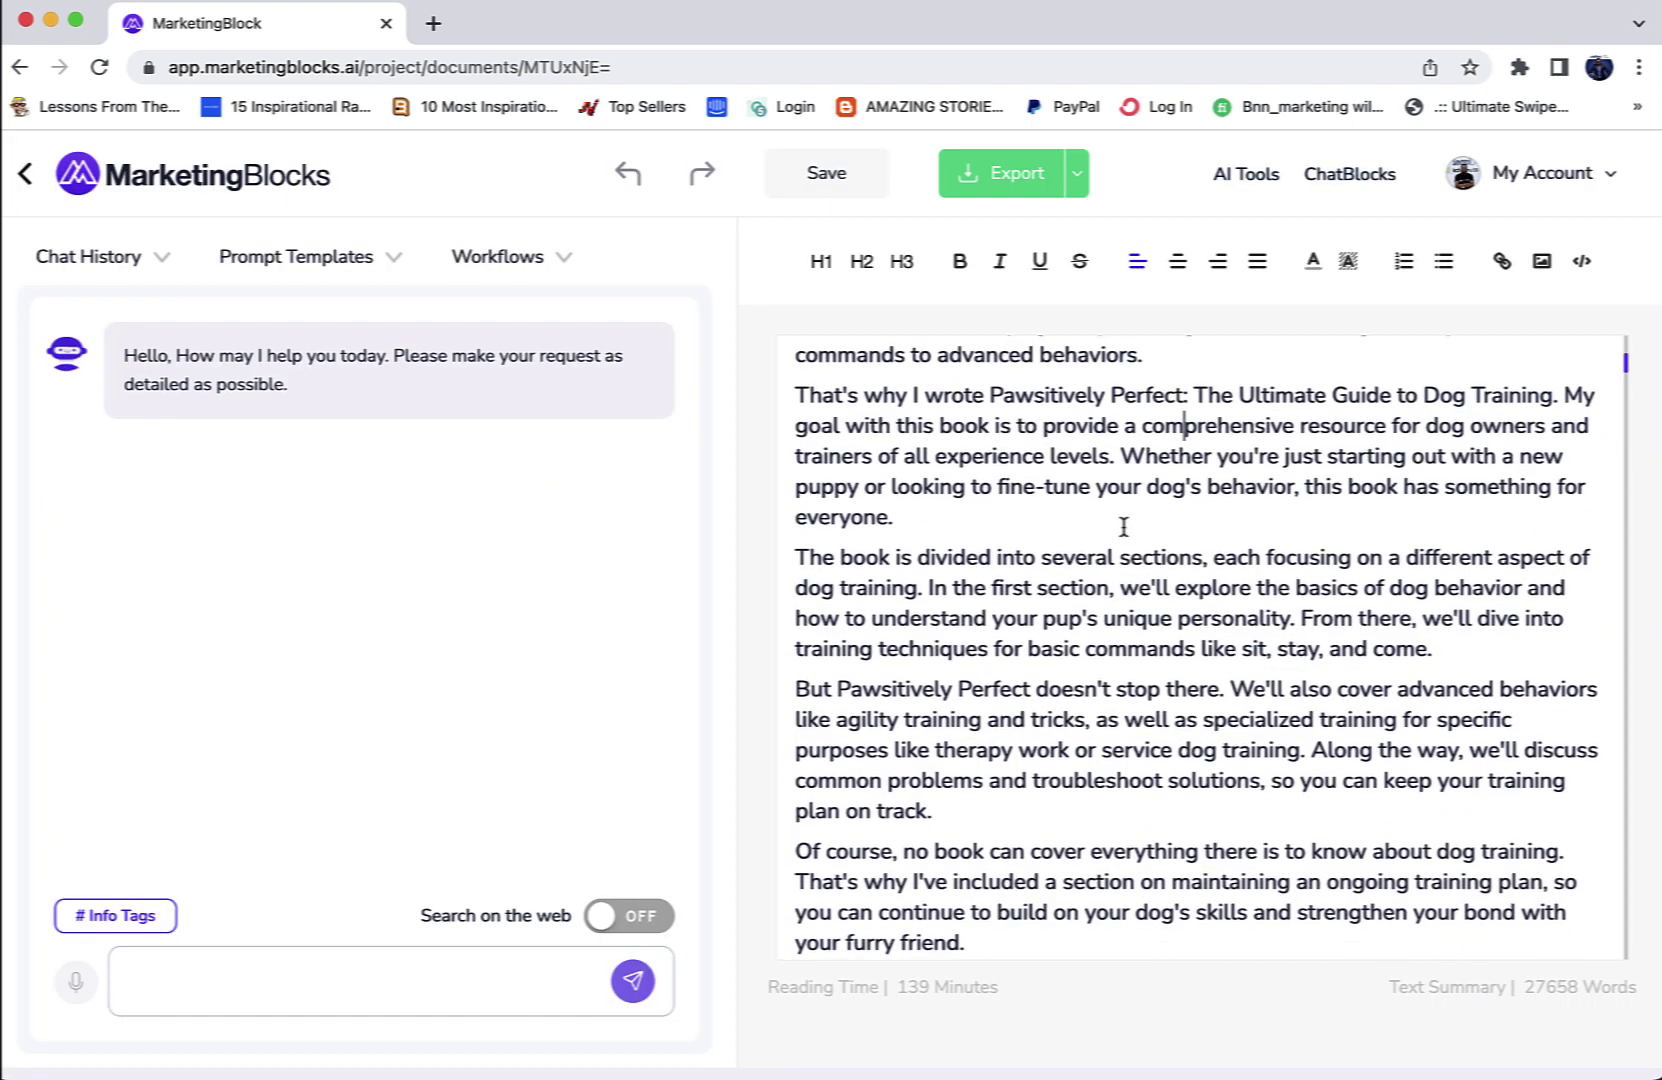
scroll(1219, 393, down, 4)
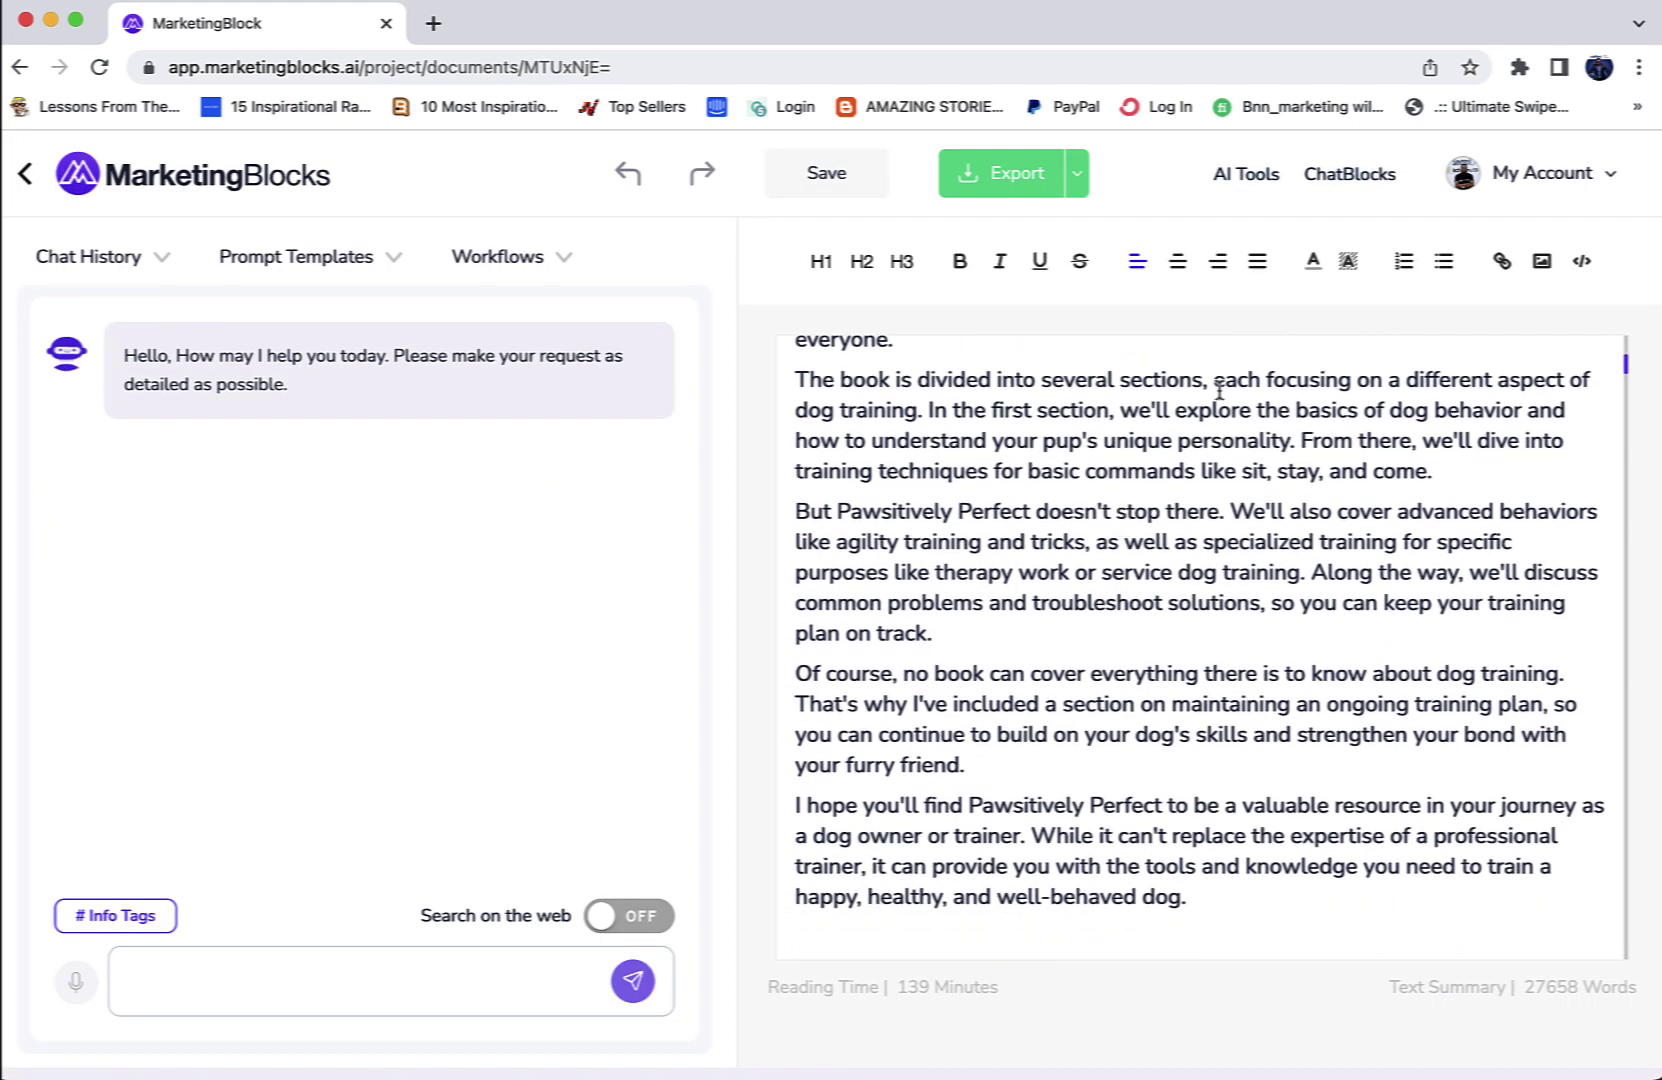
Step: Review the Author's Notes anecdote about the stubborn rescue dog Max
double_click(864, 416)
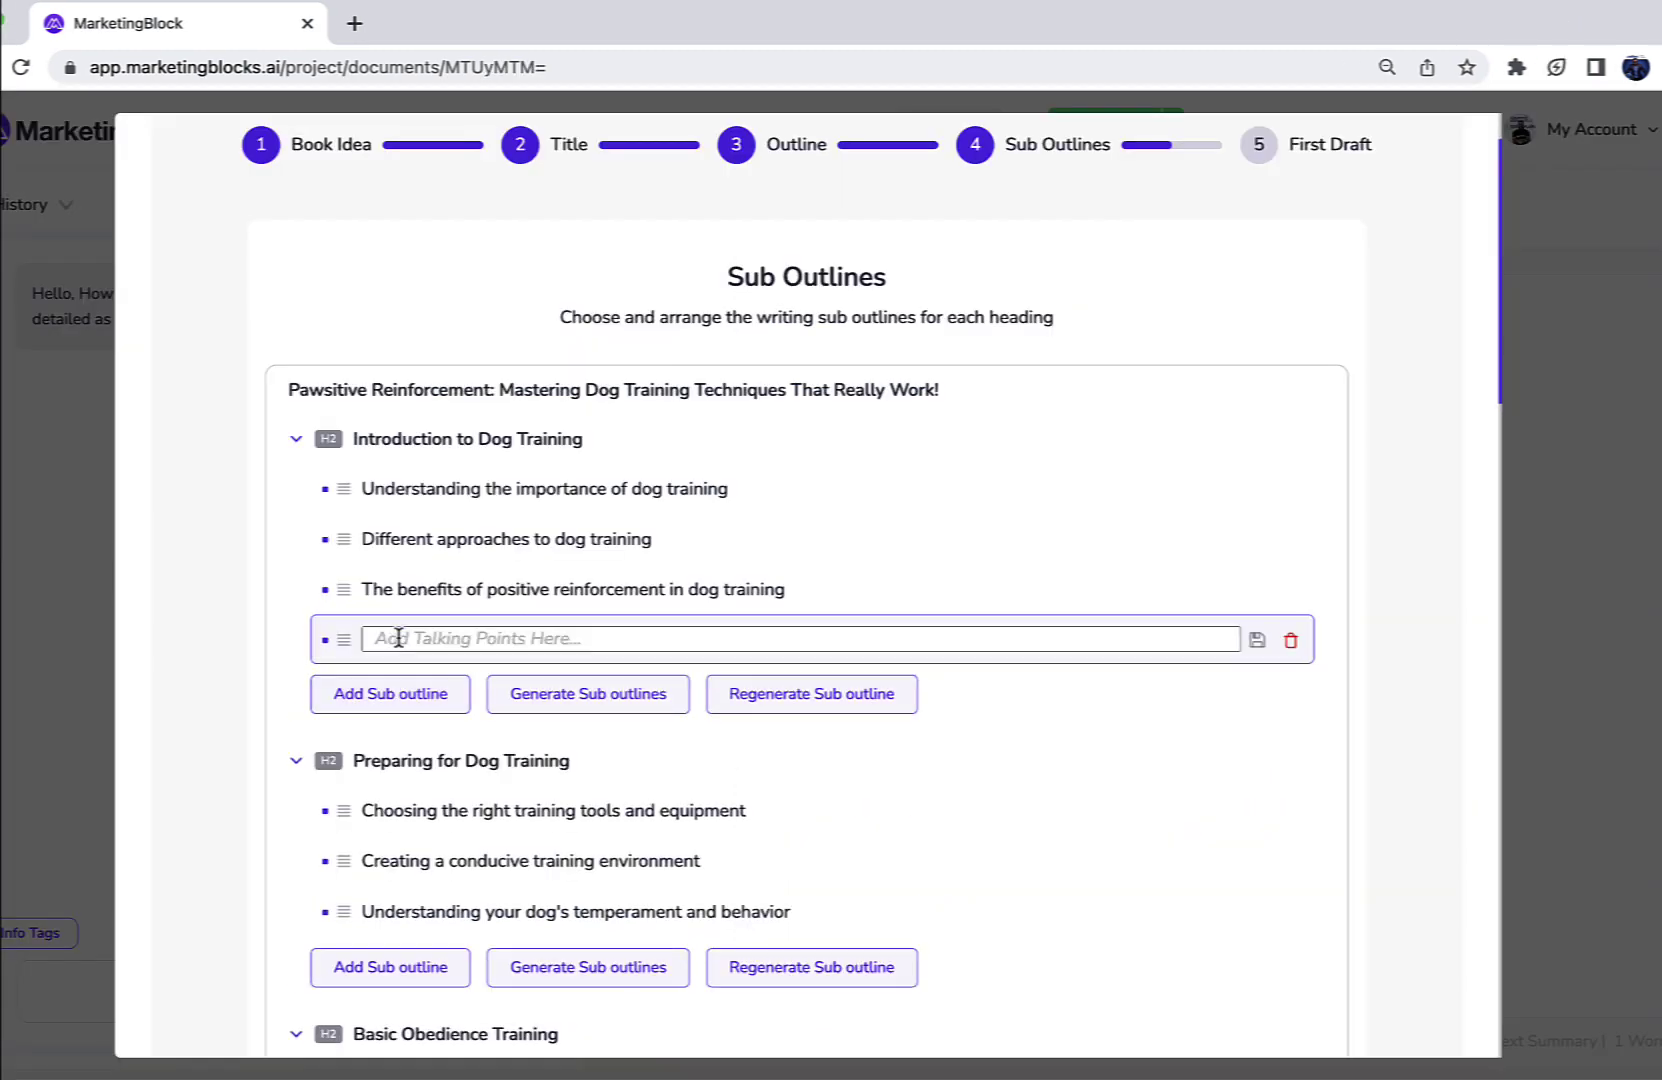
text(Author's Not)
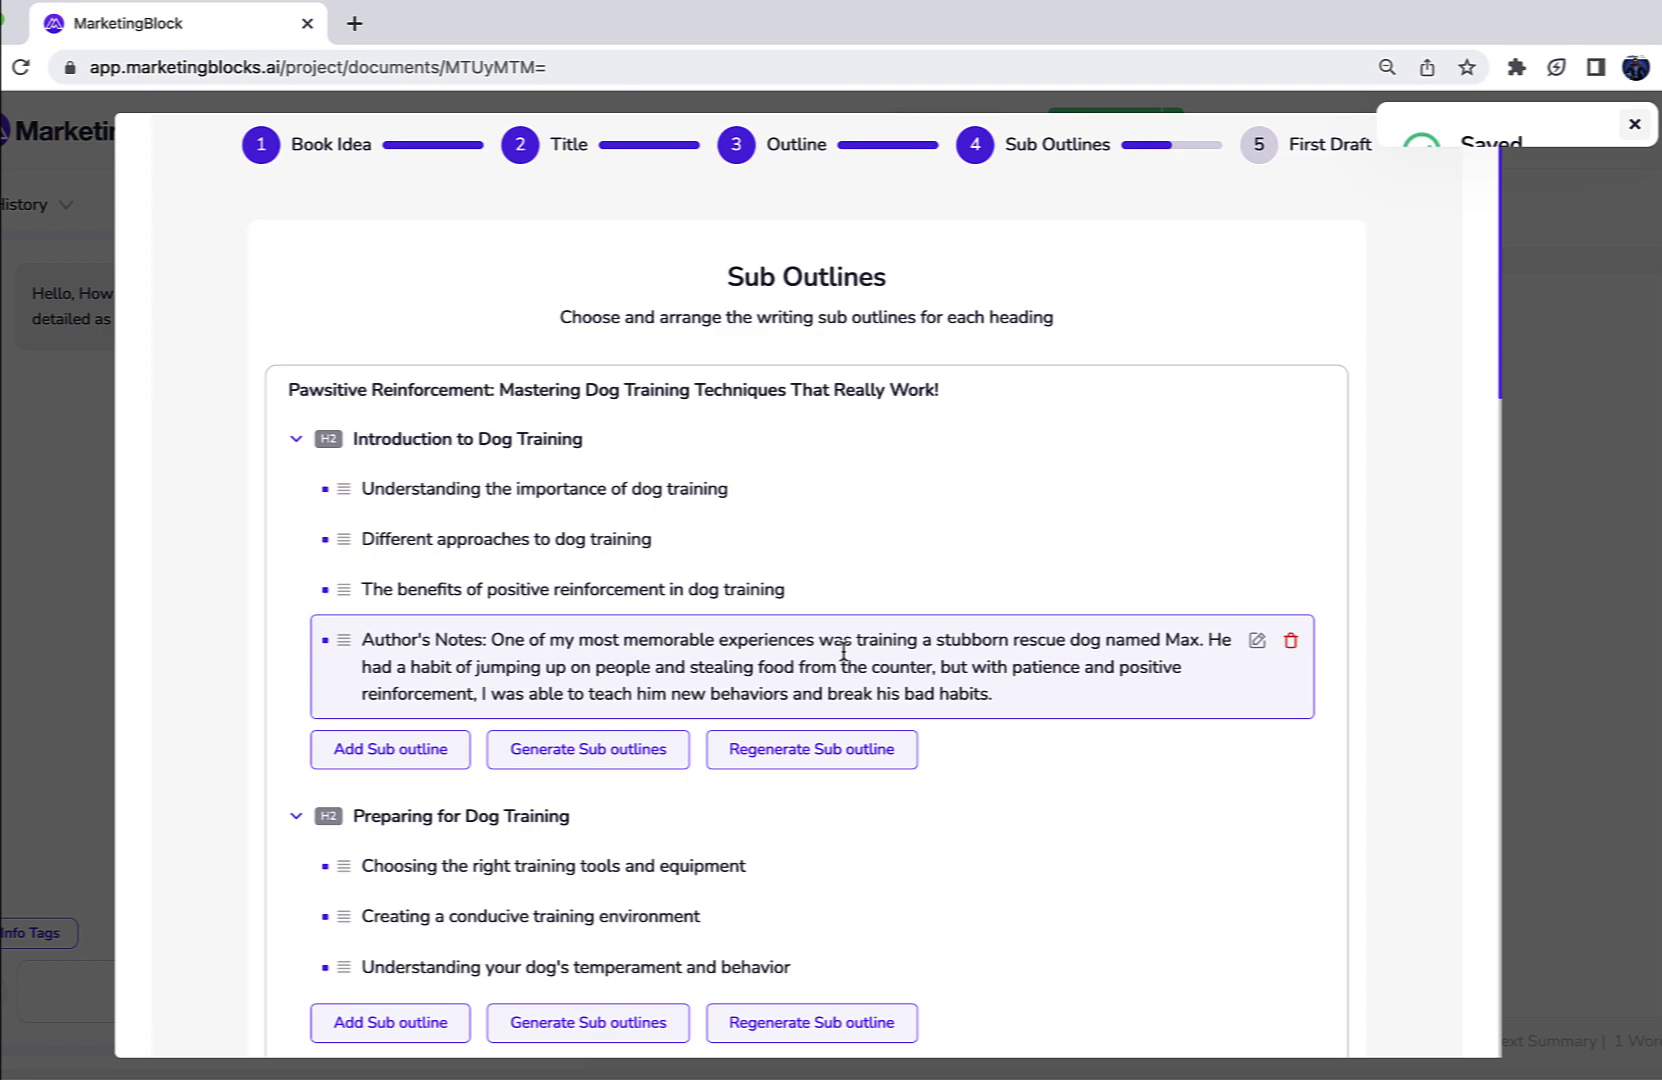
drag(930, 642, 1206, 642)
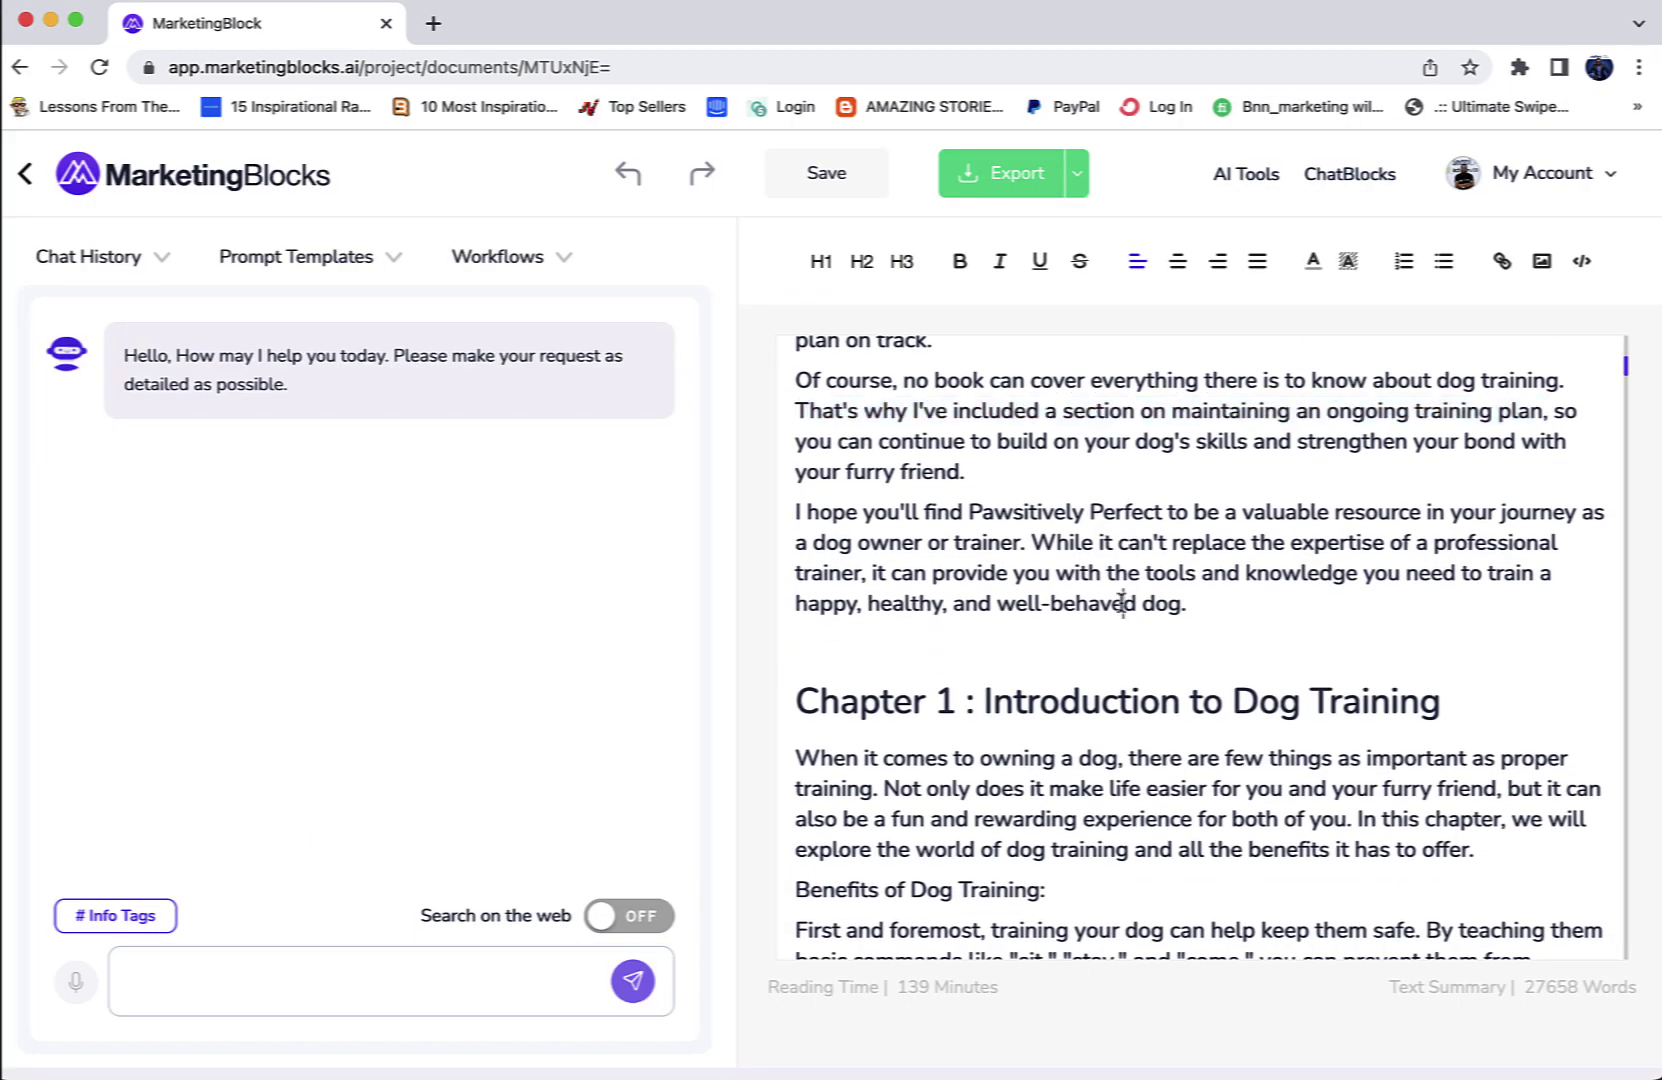
drag(997, 441, 965, 471)
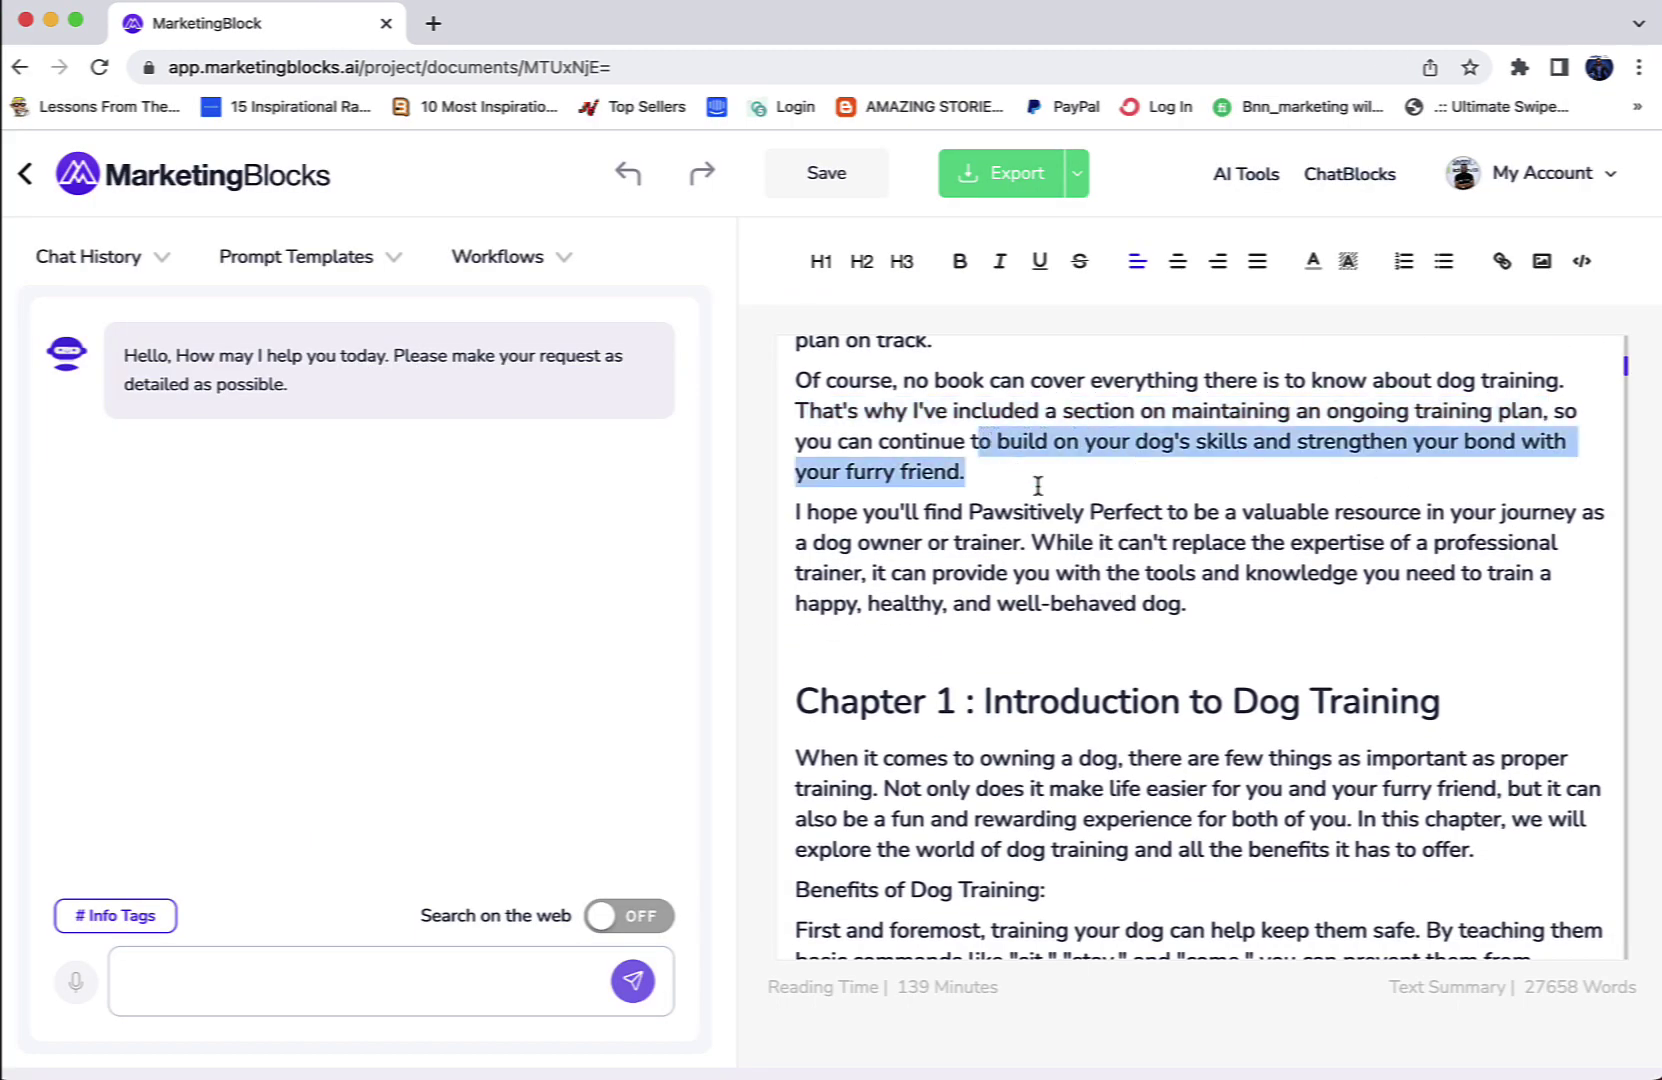
scroll(1039, 546, down, 5)
scroll(1348, 416, down, 3)
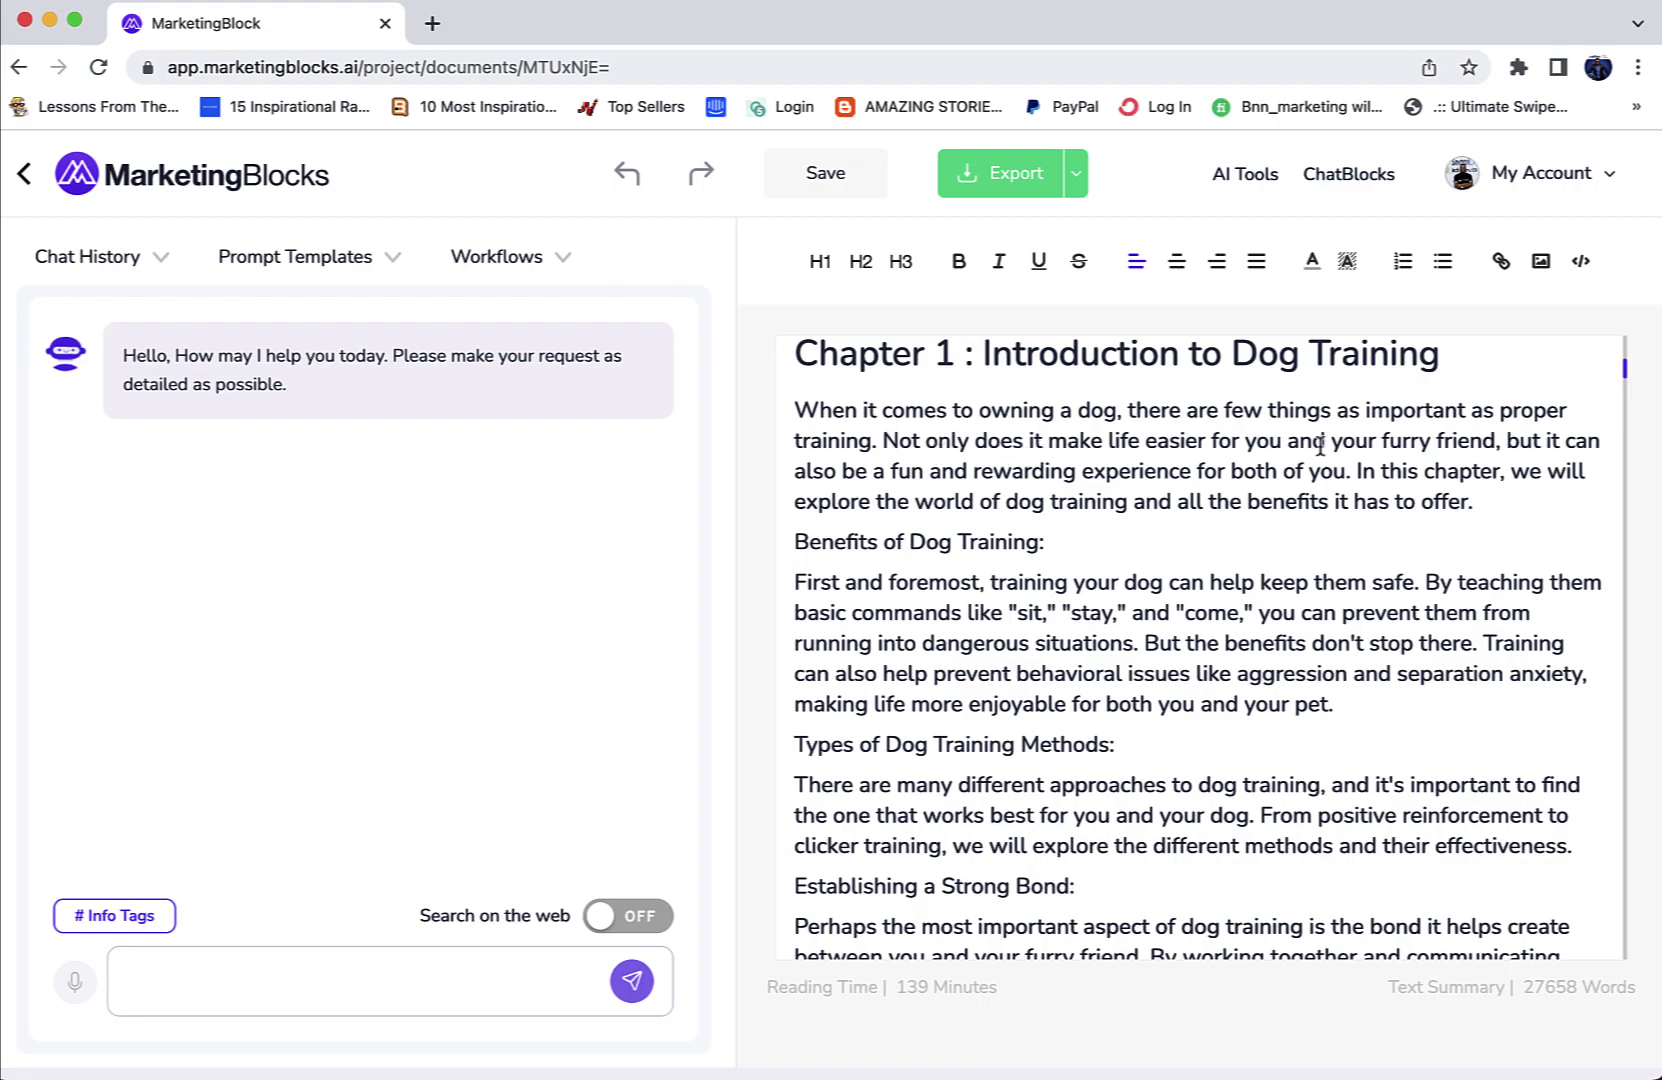
scroll(1321, 445, down, 5)
scroll(1299, 428, down, 5)
scroll(1233, 402, down, 5)
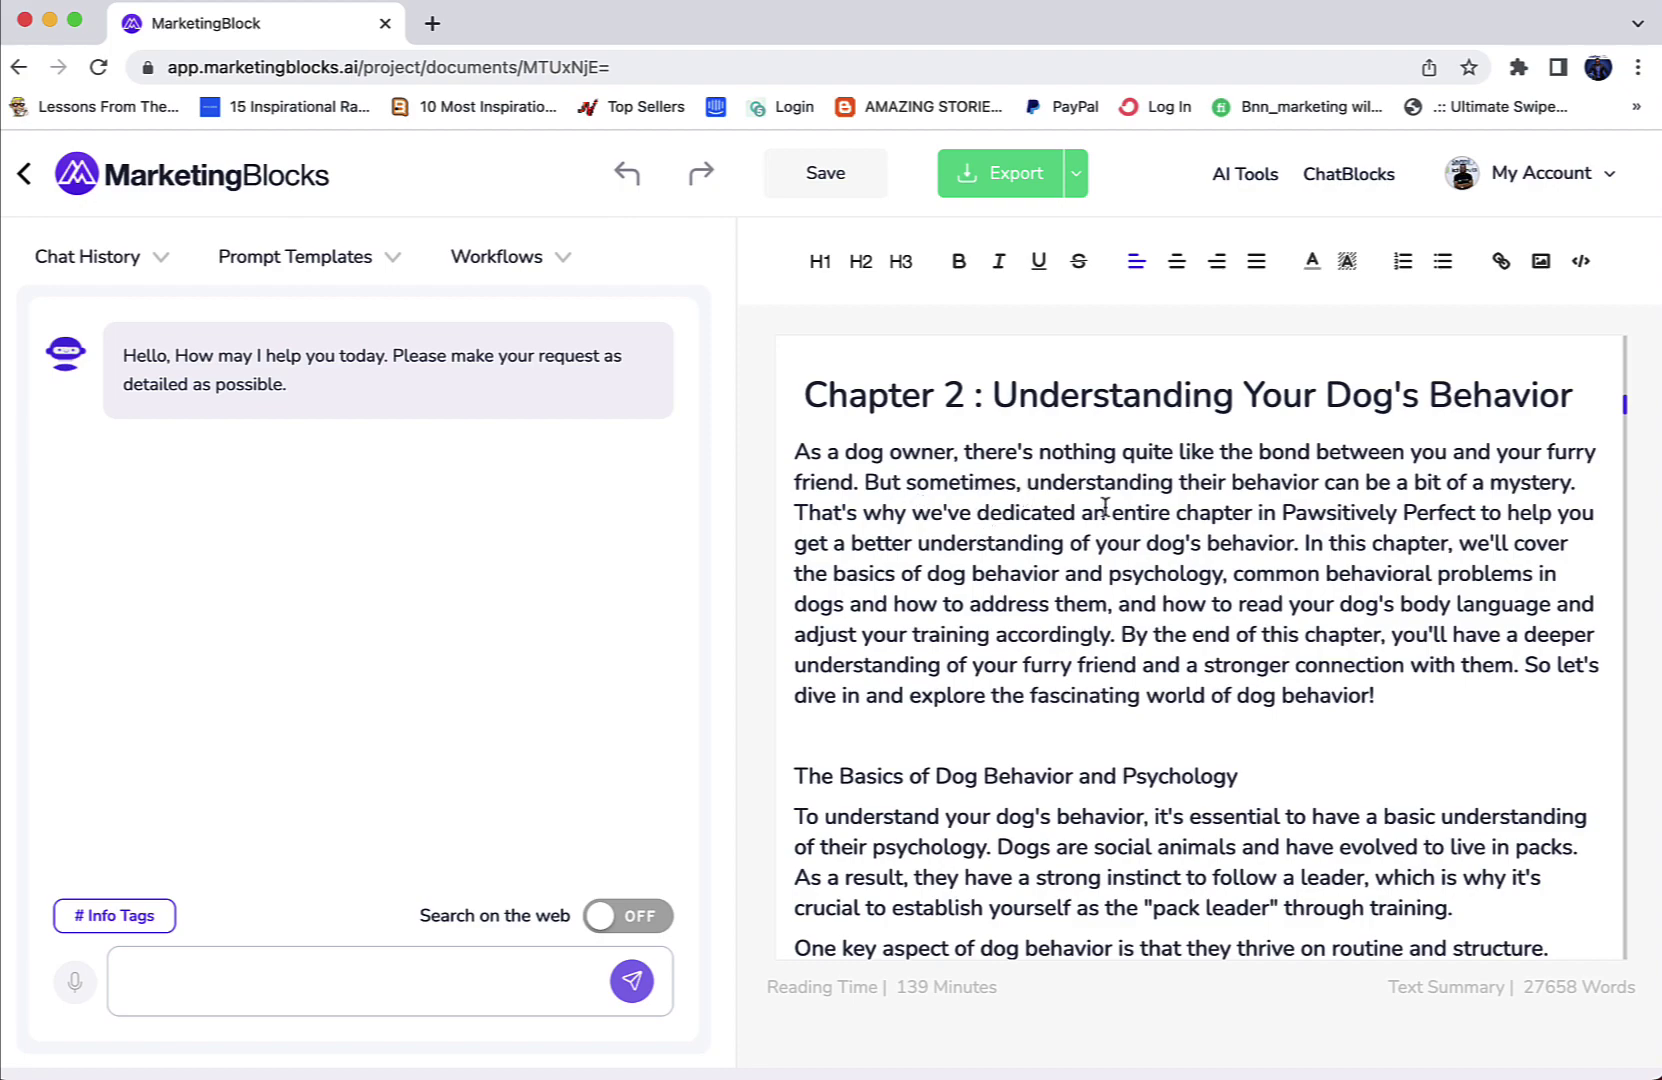
scroll(1104, 507, down, 5)
scroll(1103, 572, down, 5)
scroll(1103, 572, down, 5)
scroll(1038, 545, down, 3)
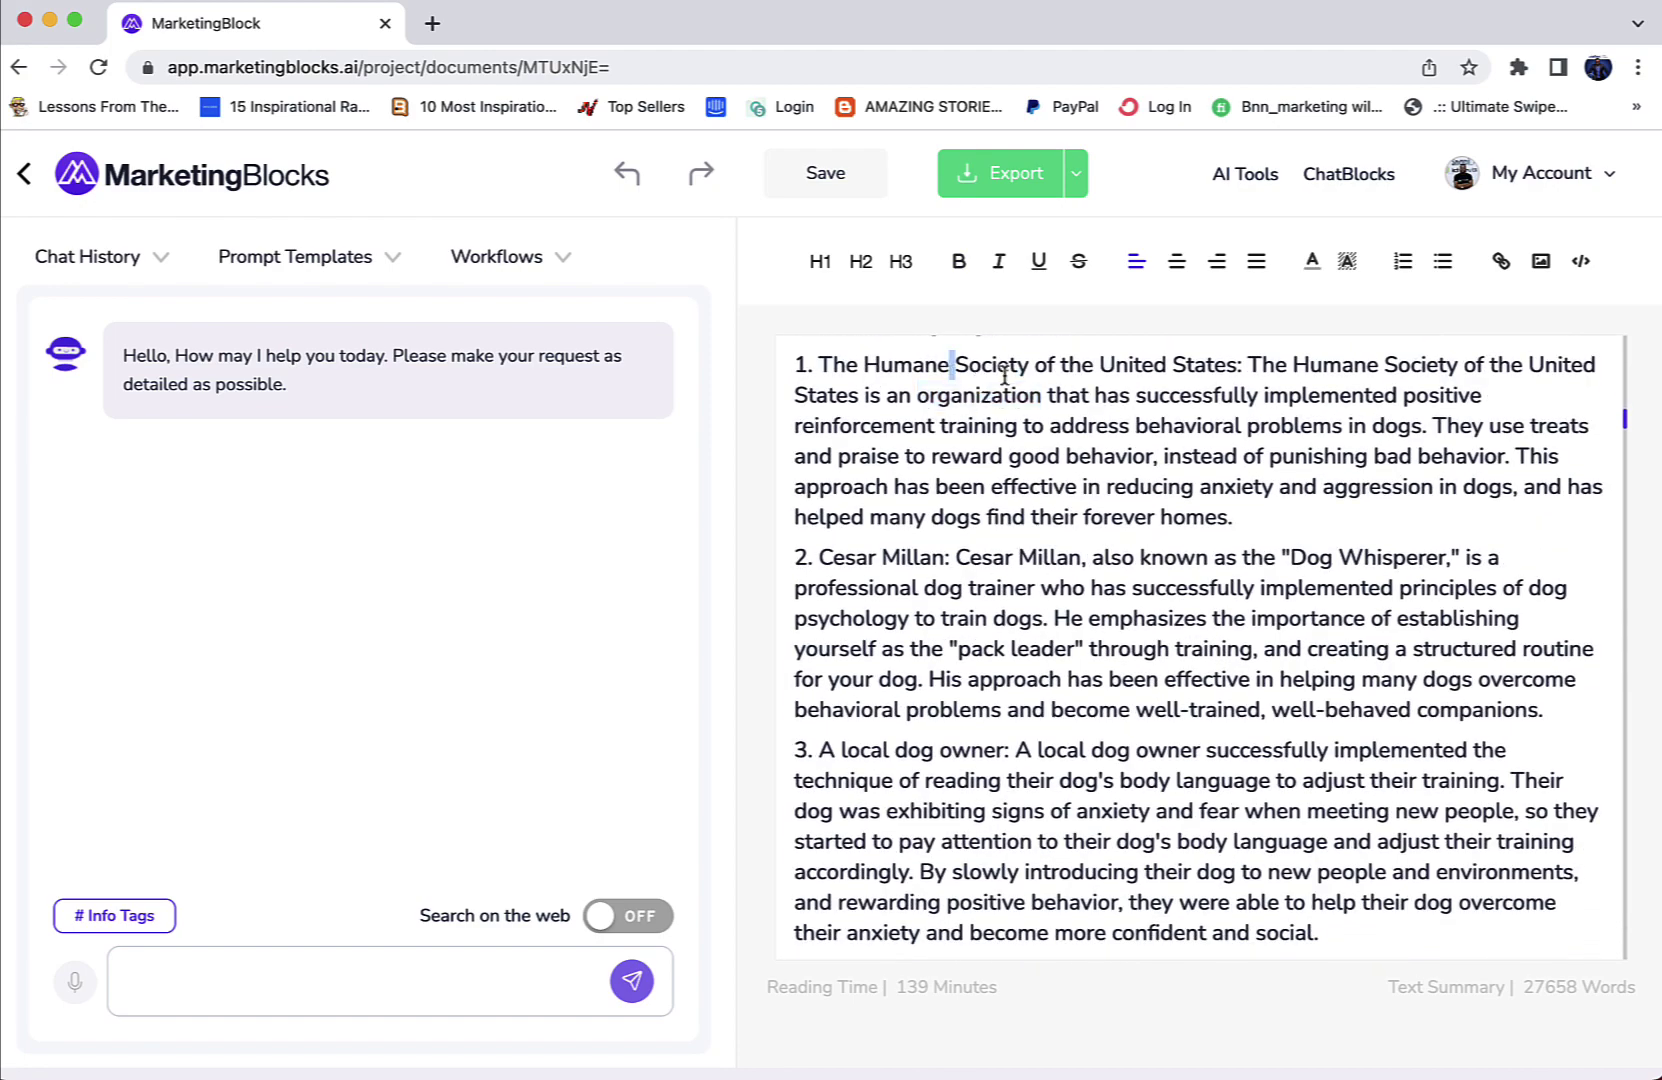
scroll(1007, 376, down, 3)
scroll(1006, 390, down, 2)
mouse_move(1091, 413)
mouse_down()
mouse_move(818, 413)
mouse_move(949, 413)
mouse_up()
scroll(1013, 494, down, 5)
scroll(1026, 454, down, 3)
scroll(1169, 416, down, 5)
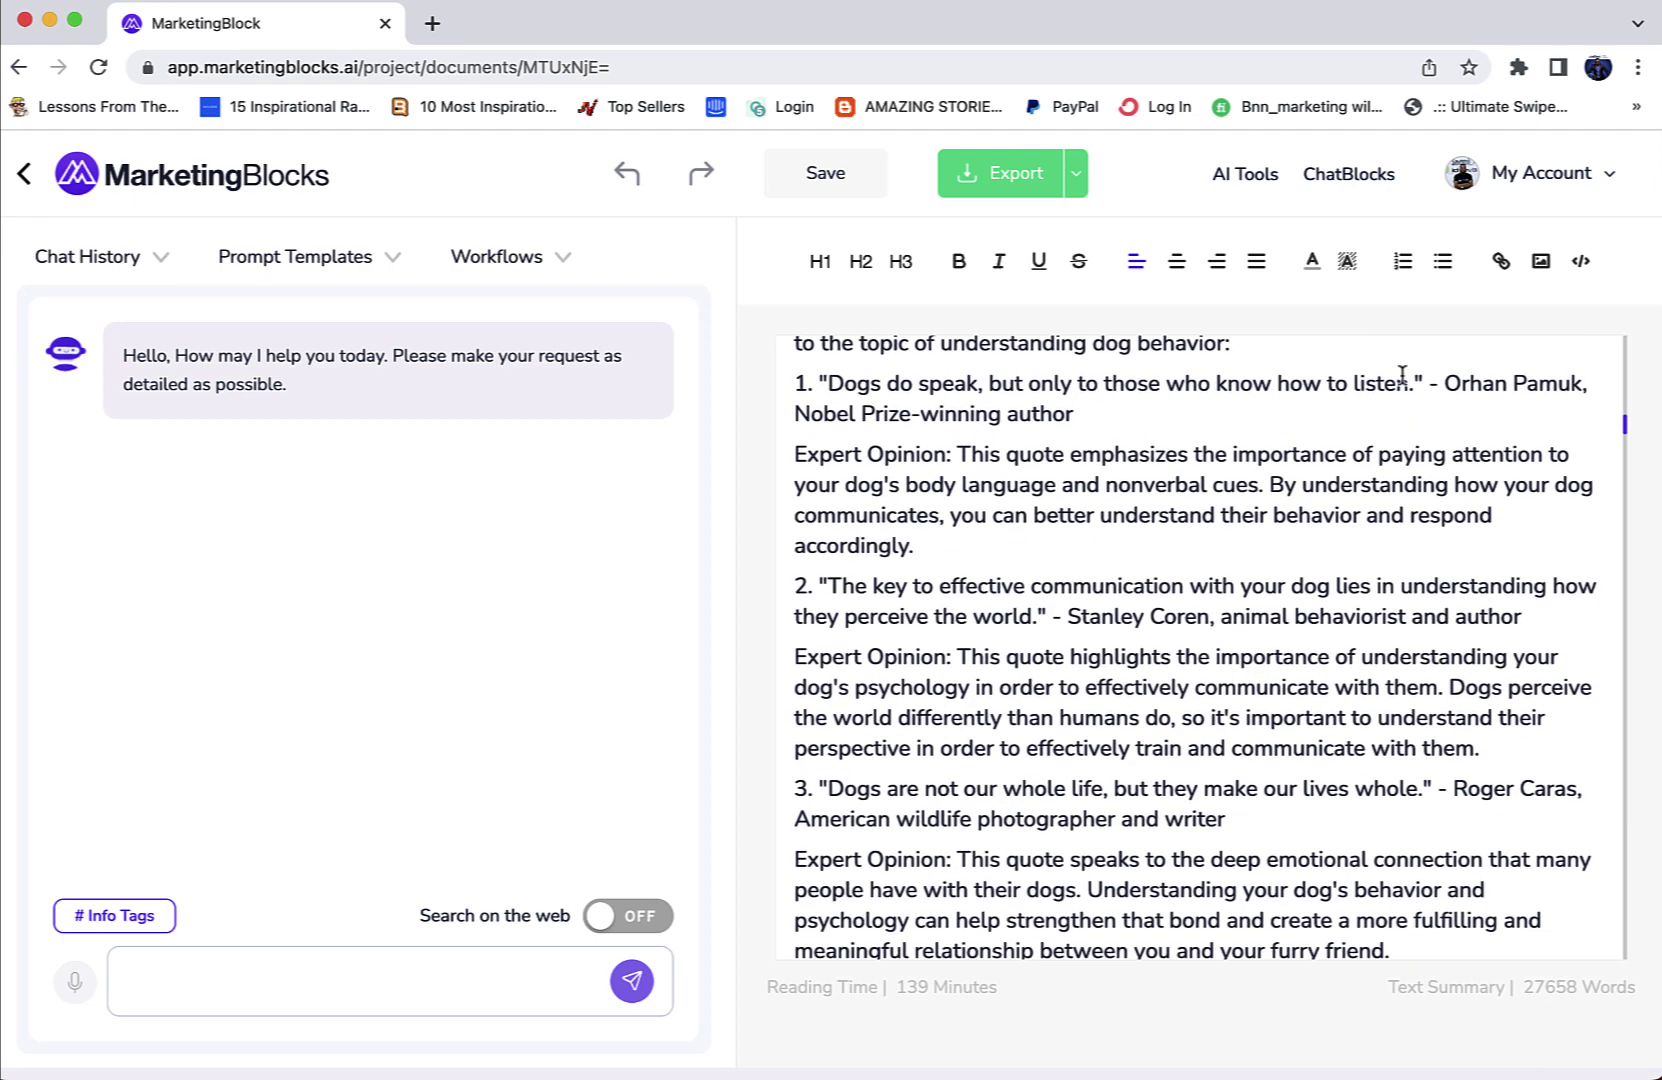
Step: Select the leash-pulling paragraph and reveal its Expand/Improve/Examples/Custom rewriting menu
mouse_move(1410, 385)
mouse_down()
mouse_move(1195, 413)
mouse_move(832, 384)
mouse_up()
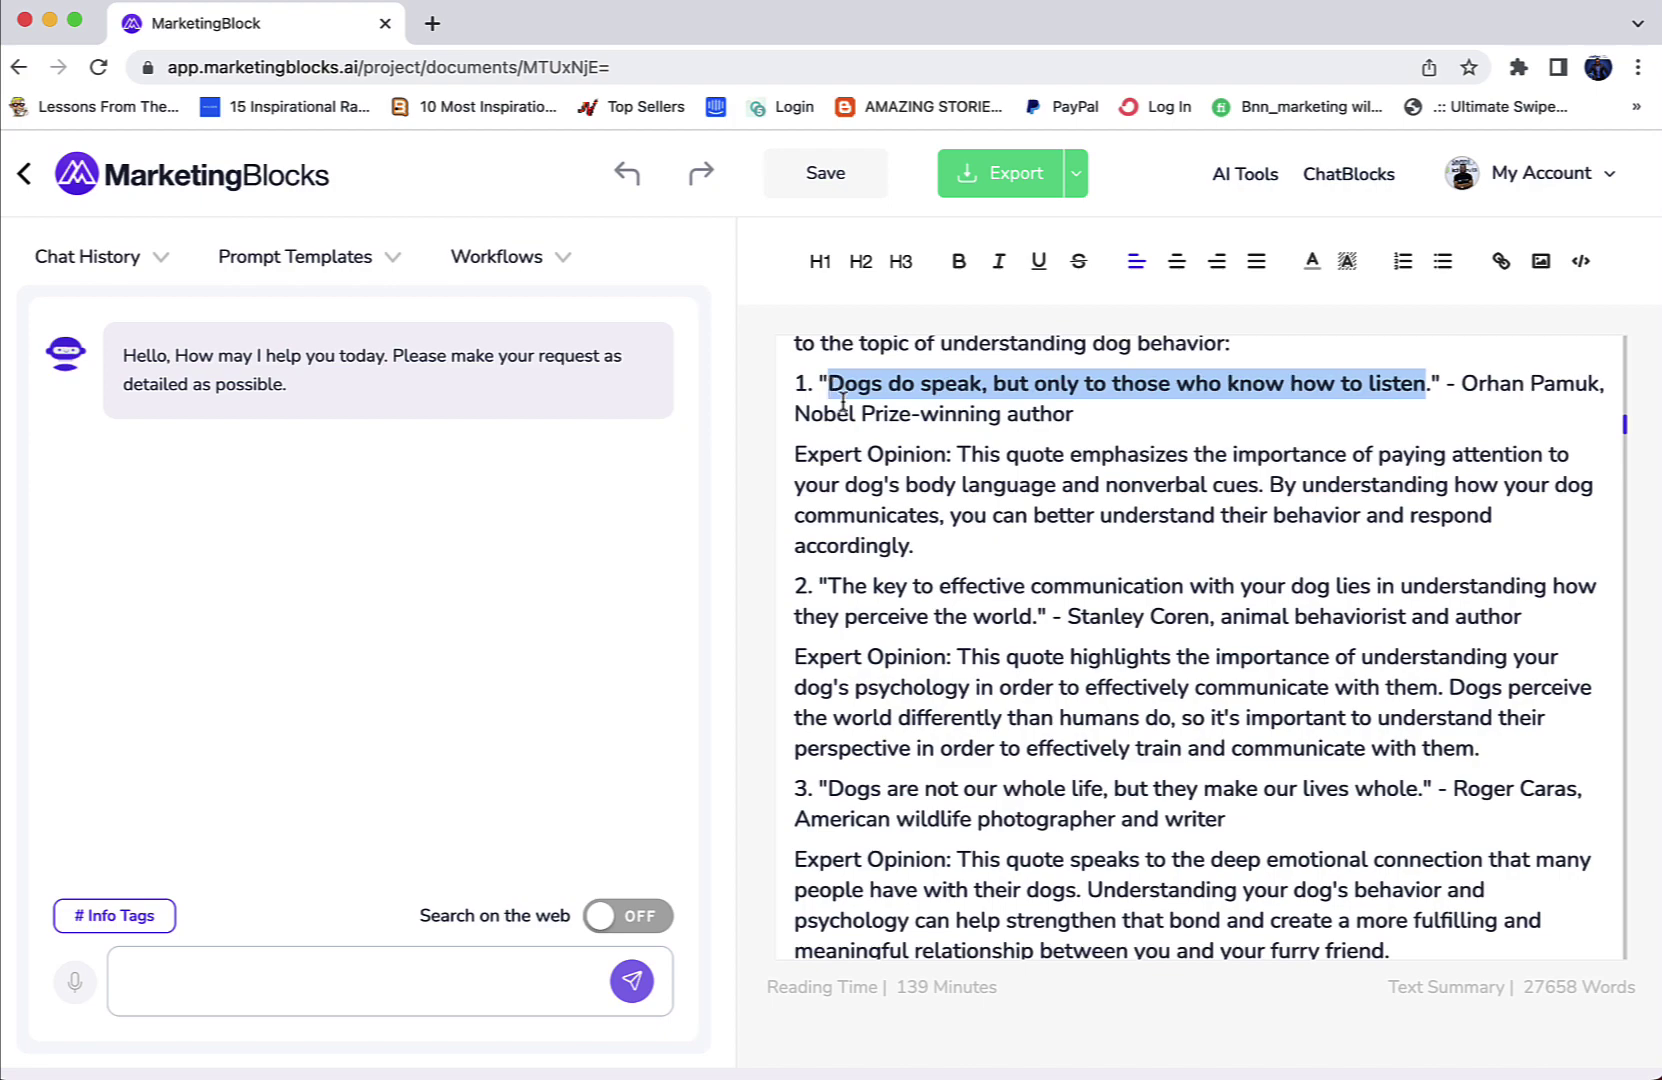
click(932, 516)
scroll(932, 515, up, 10)
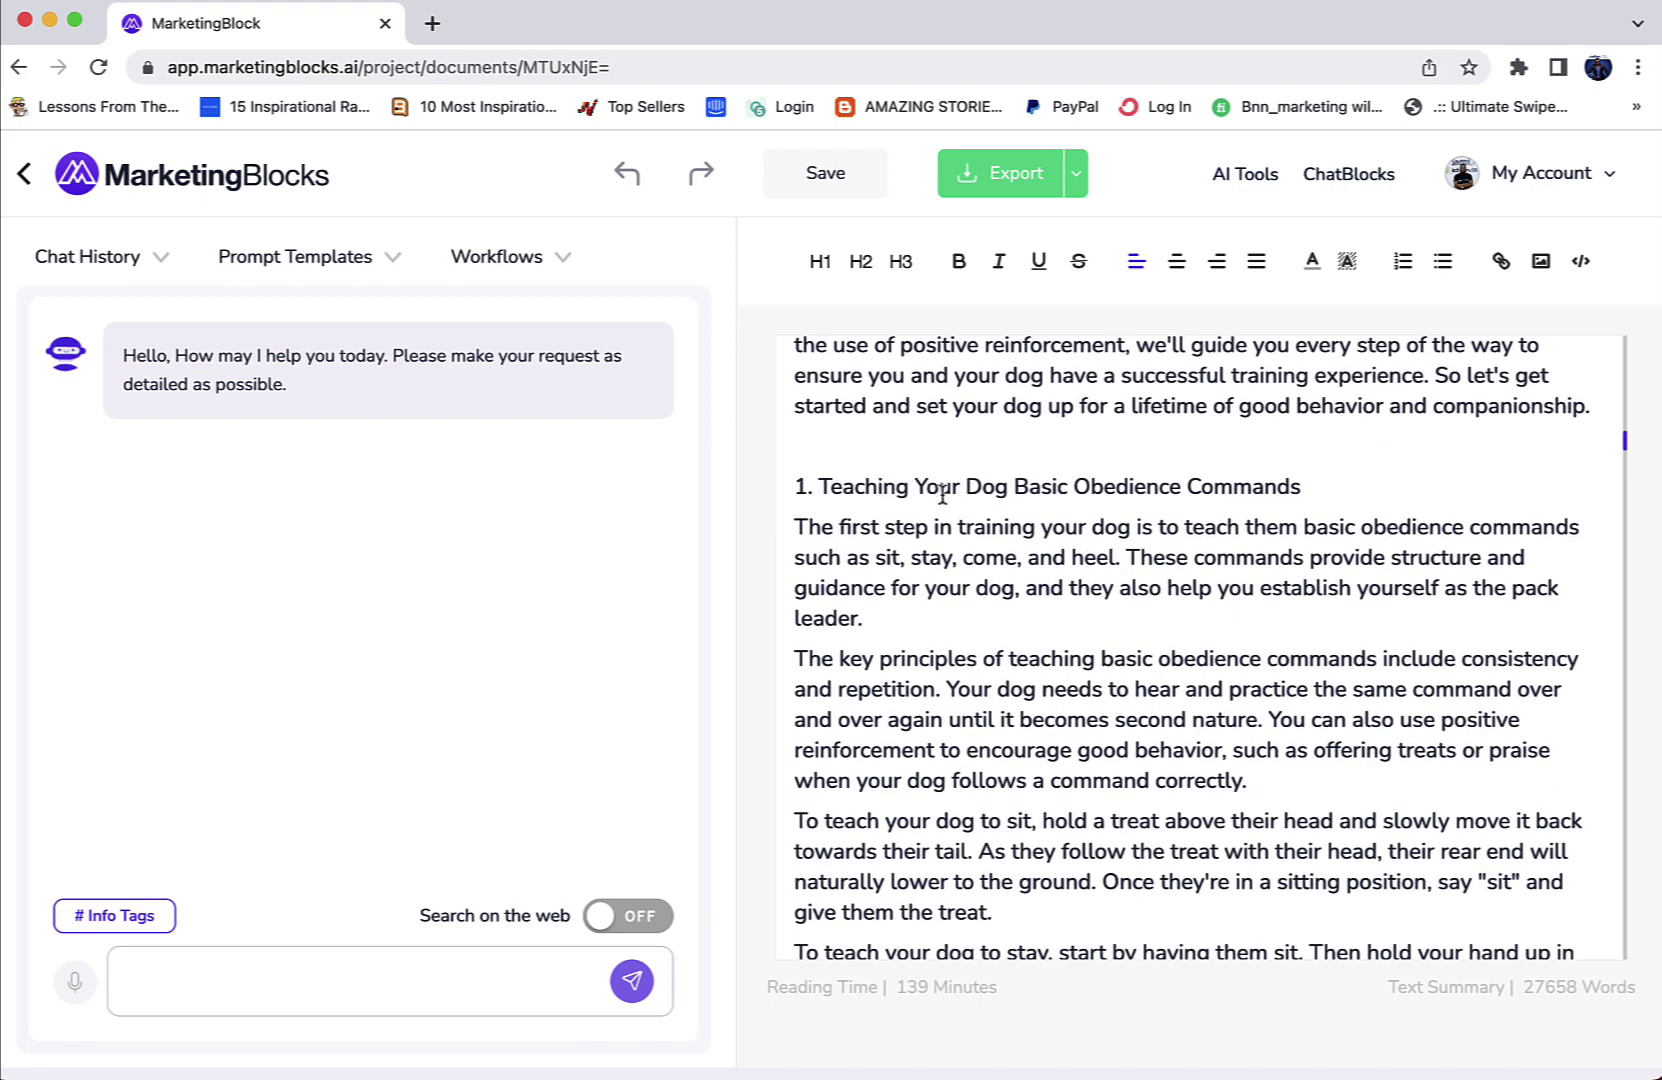
scroll(942, 494, up, 5)
scroll(943, 495, down, 10)
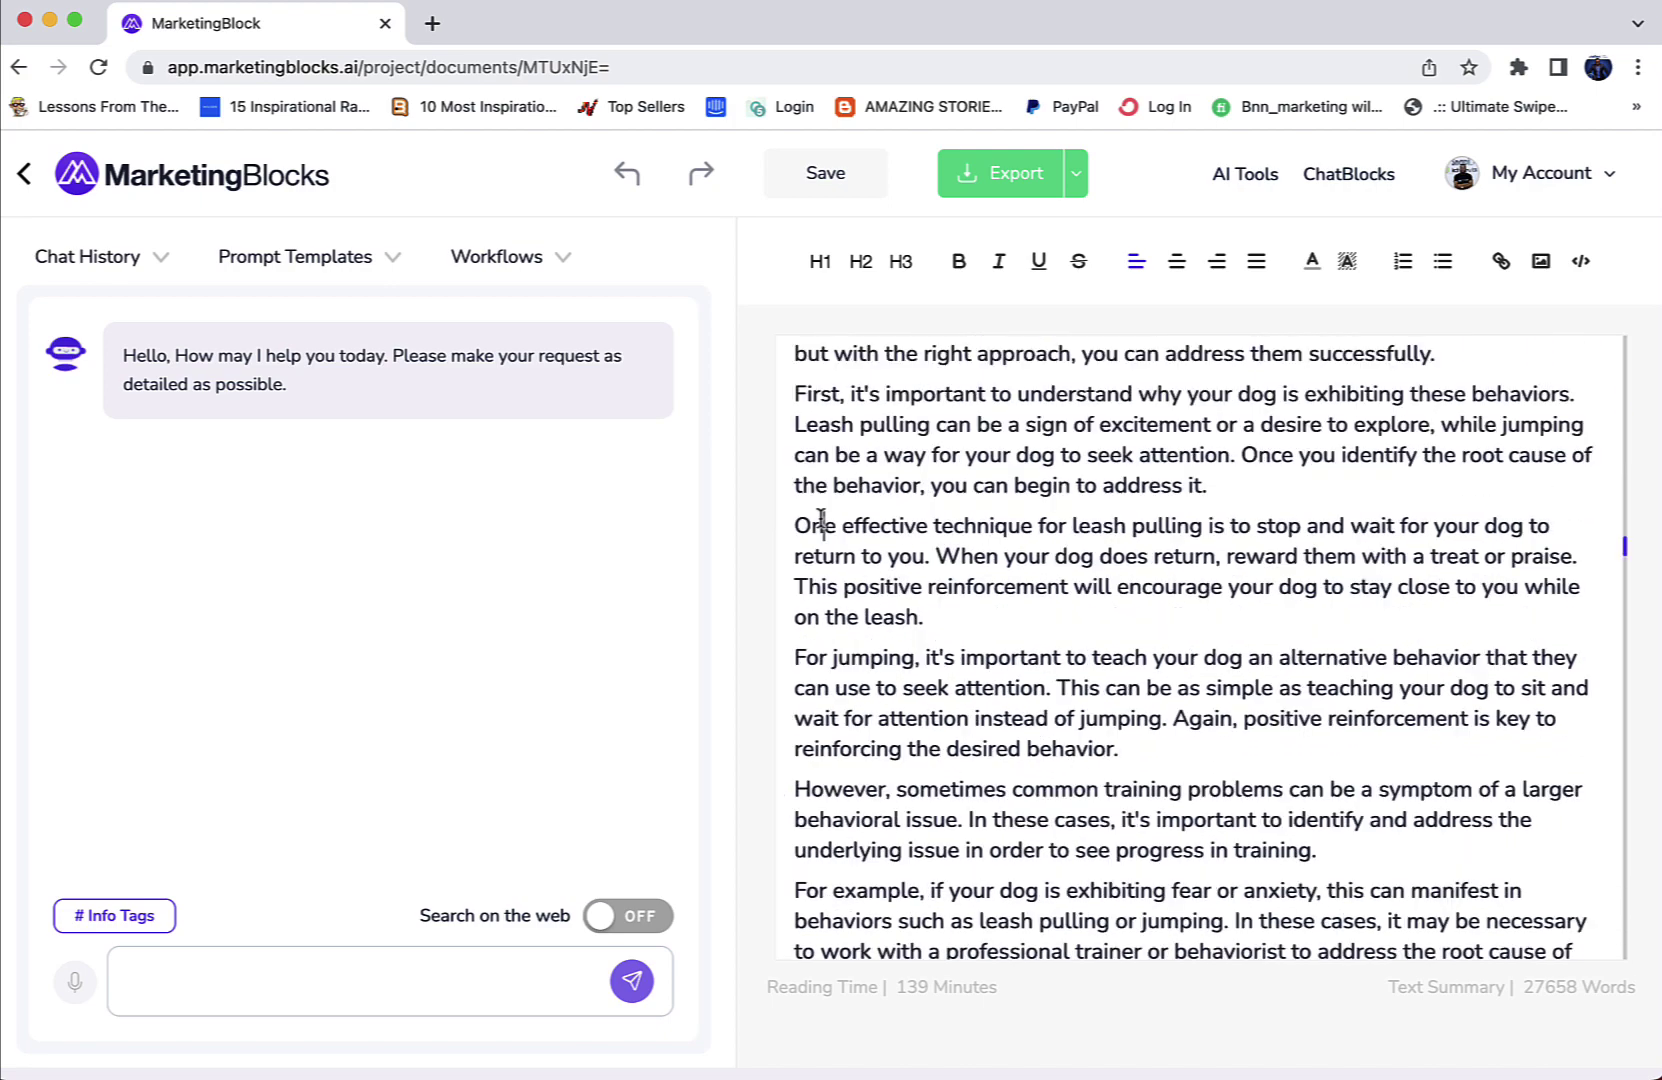
drag(821, 525, 925, 618)
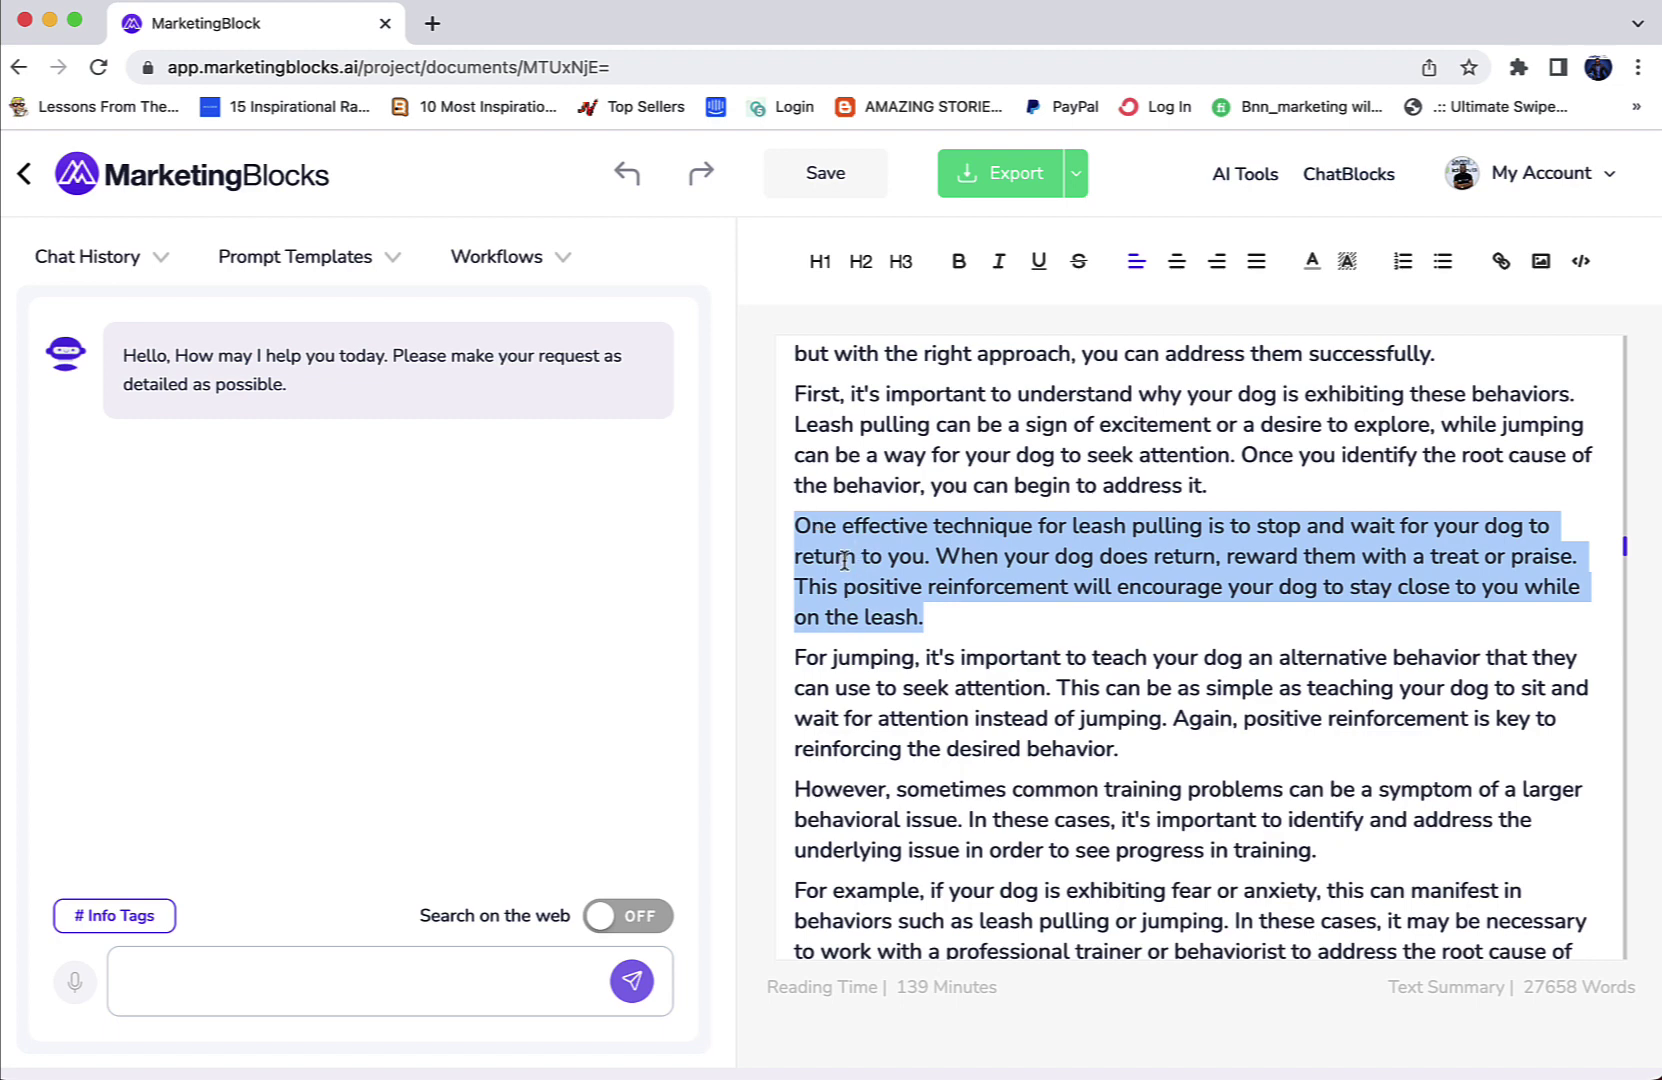
right_click(846, 561)
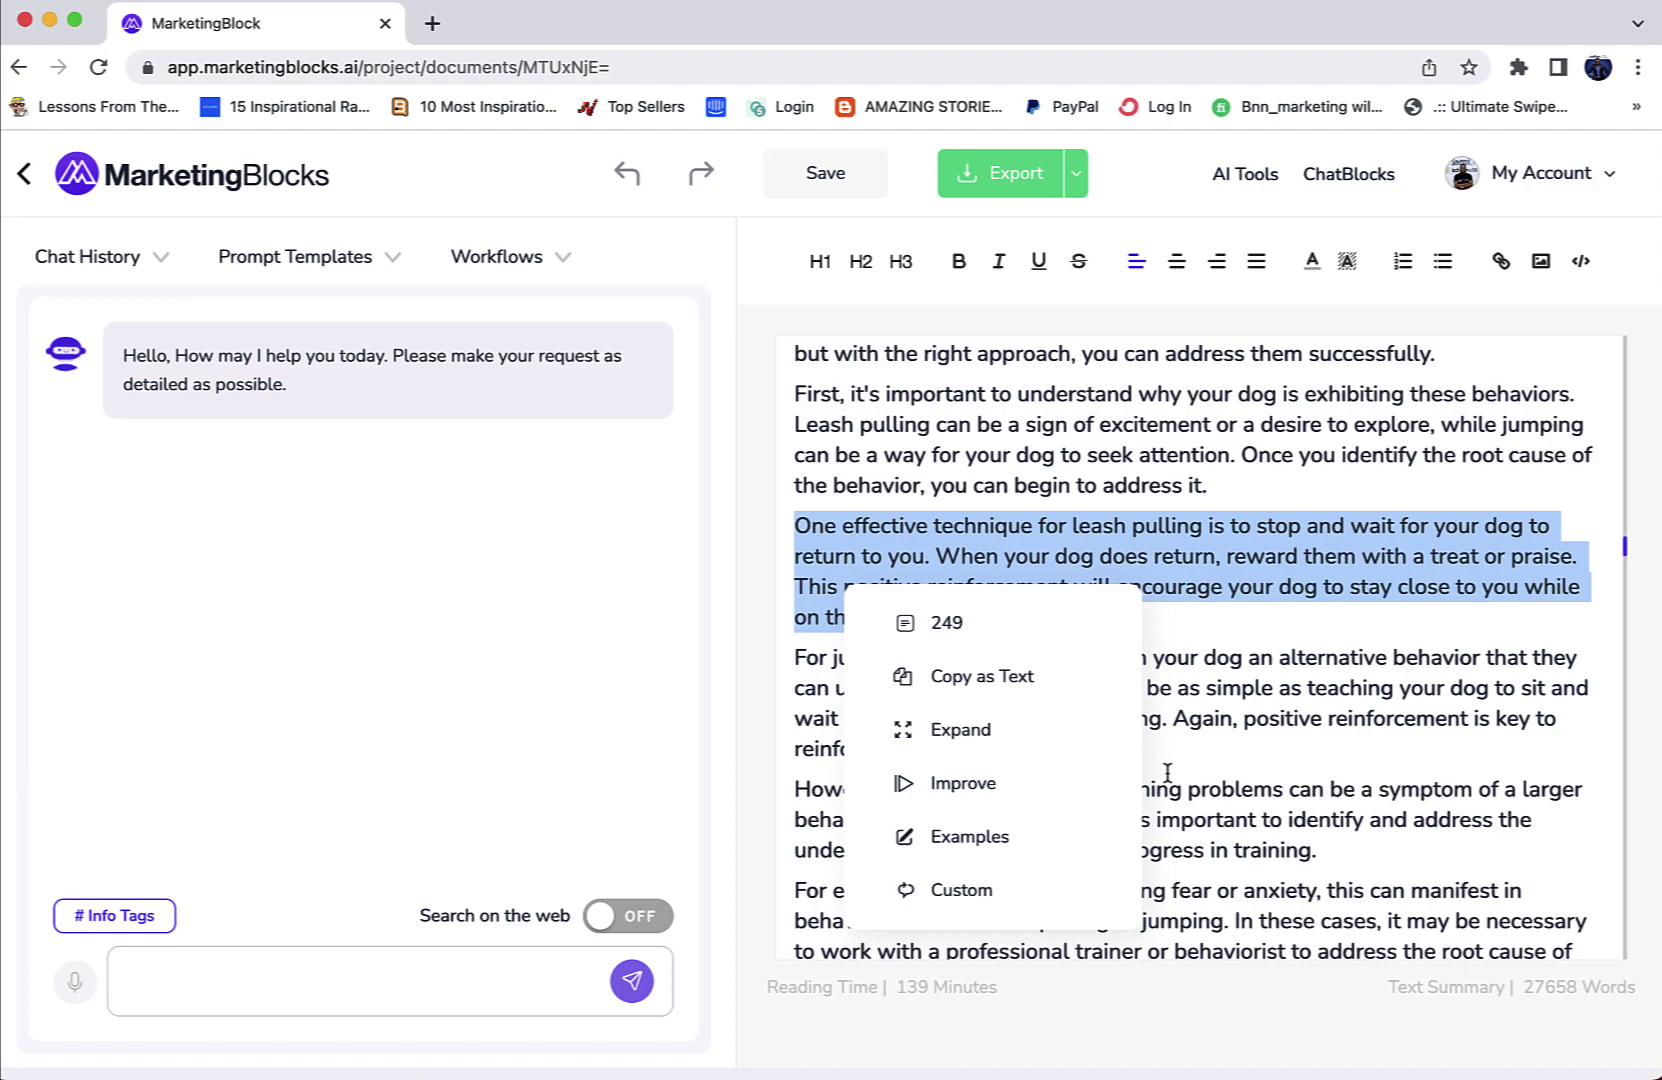
click(1202, 727)
scroll(1203, 728, up, 10)
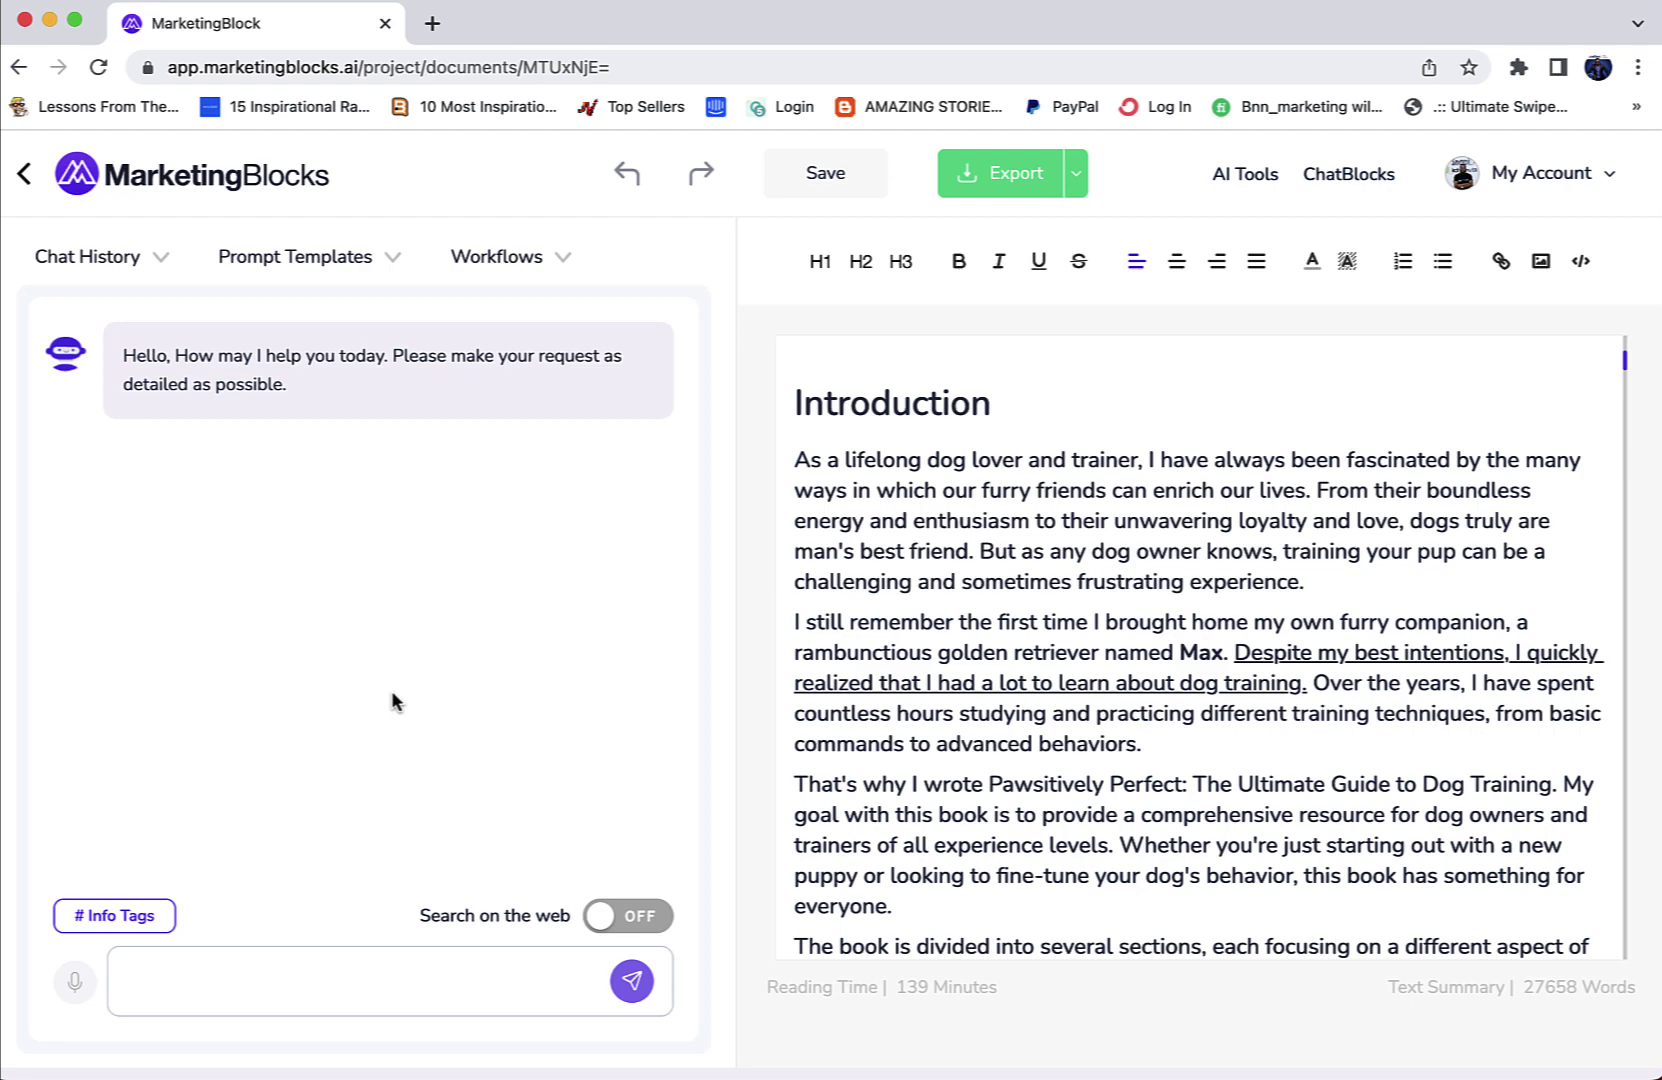
Step: Generate a book dedication to the author's wife from the Book Dedication prompt template
click(294, 256)
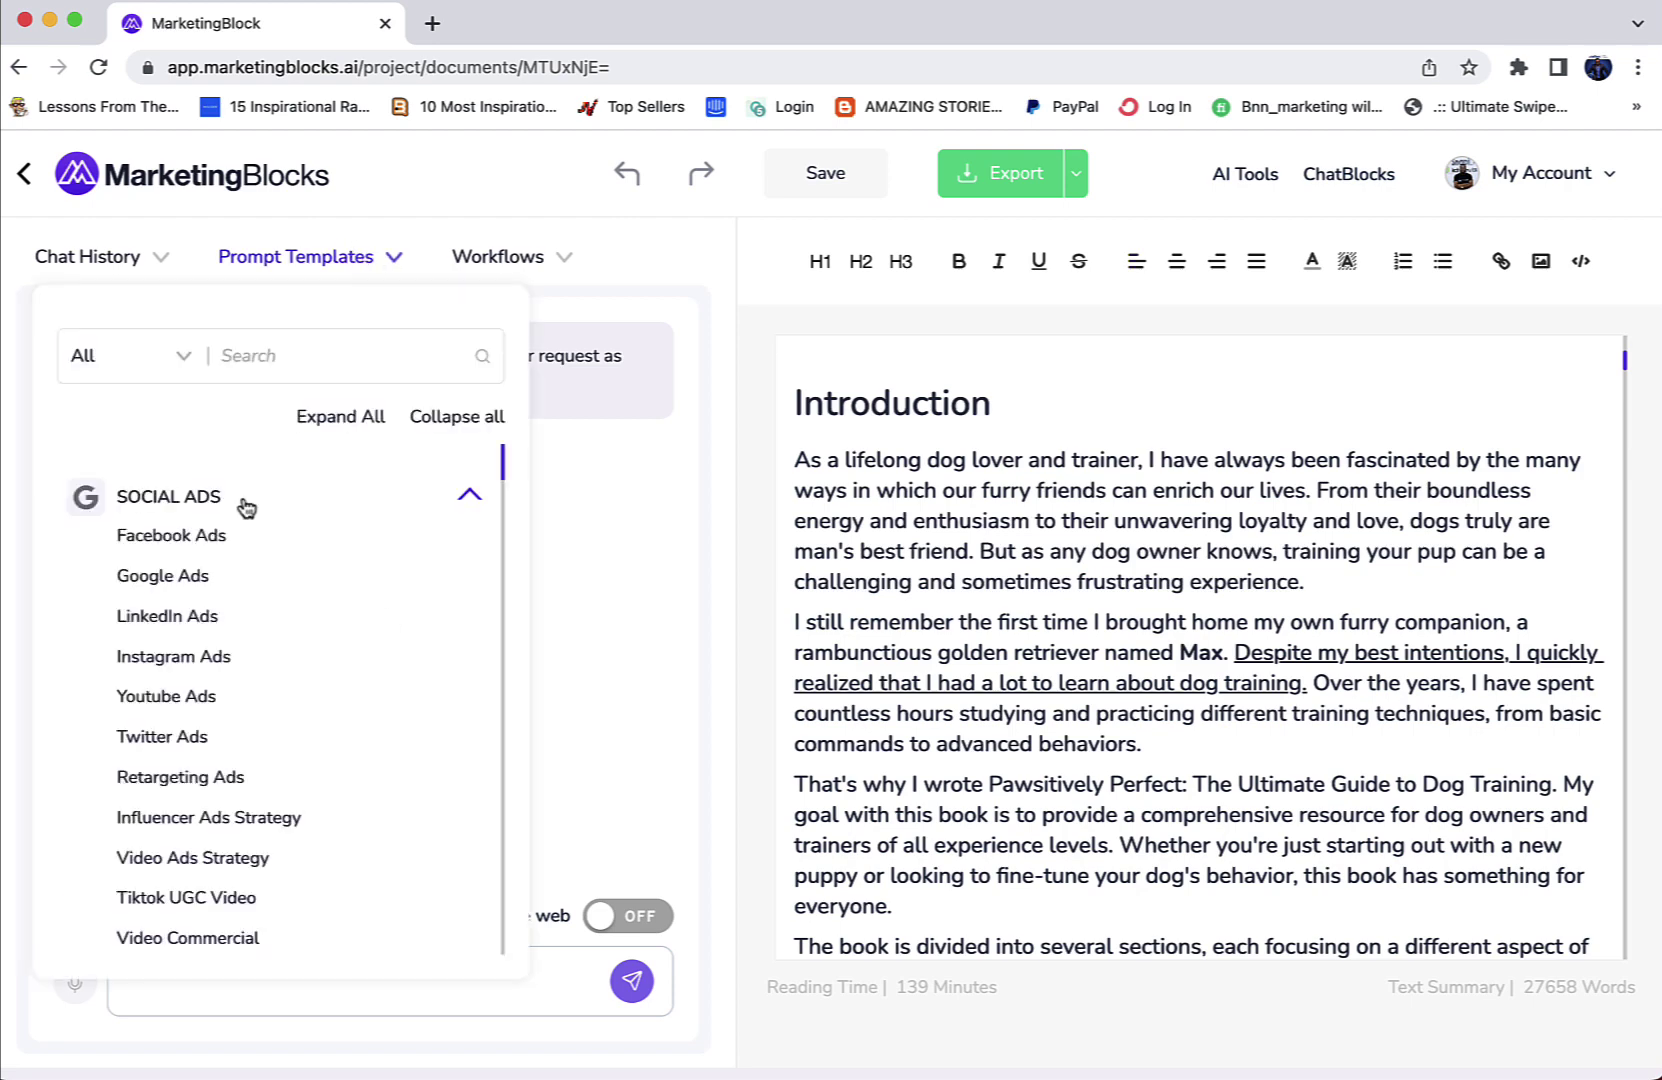
scroll(236, 587, down, 10)
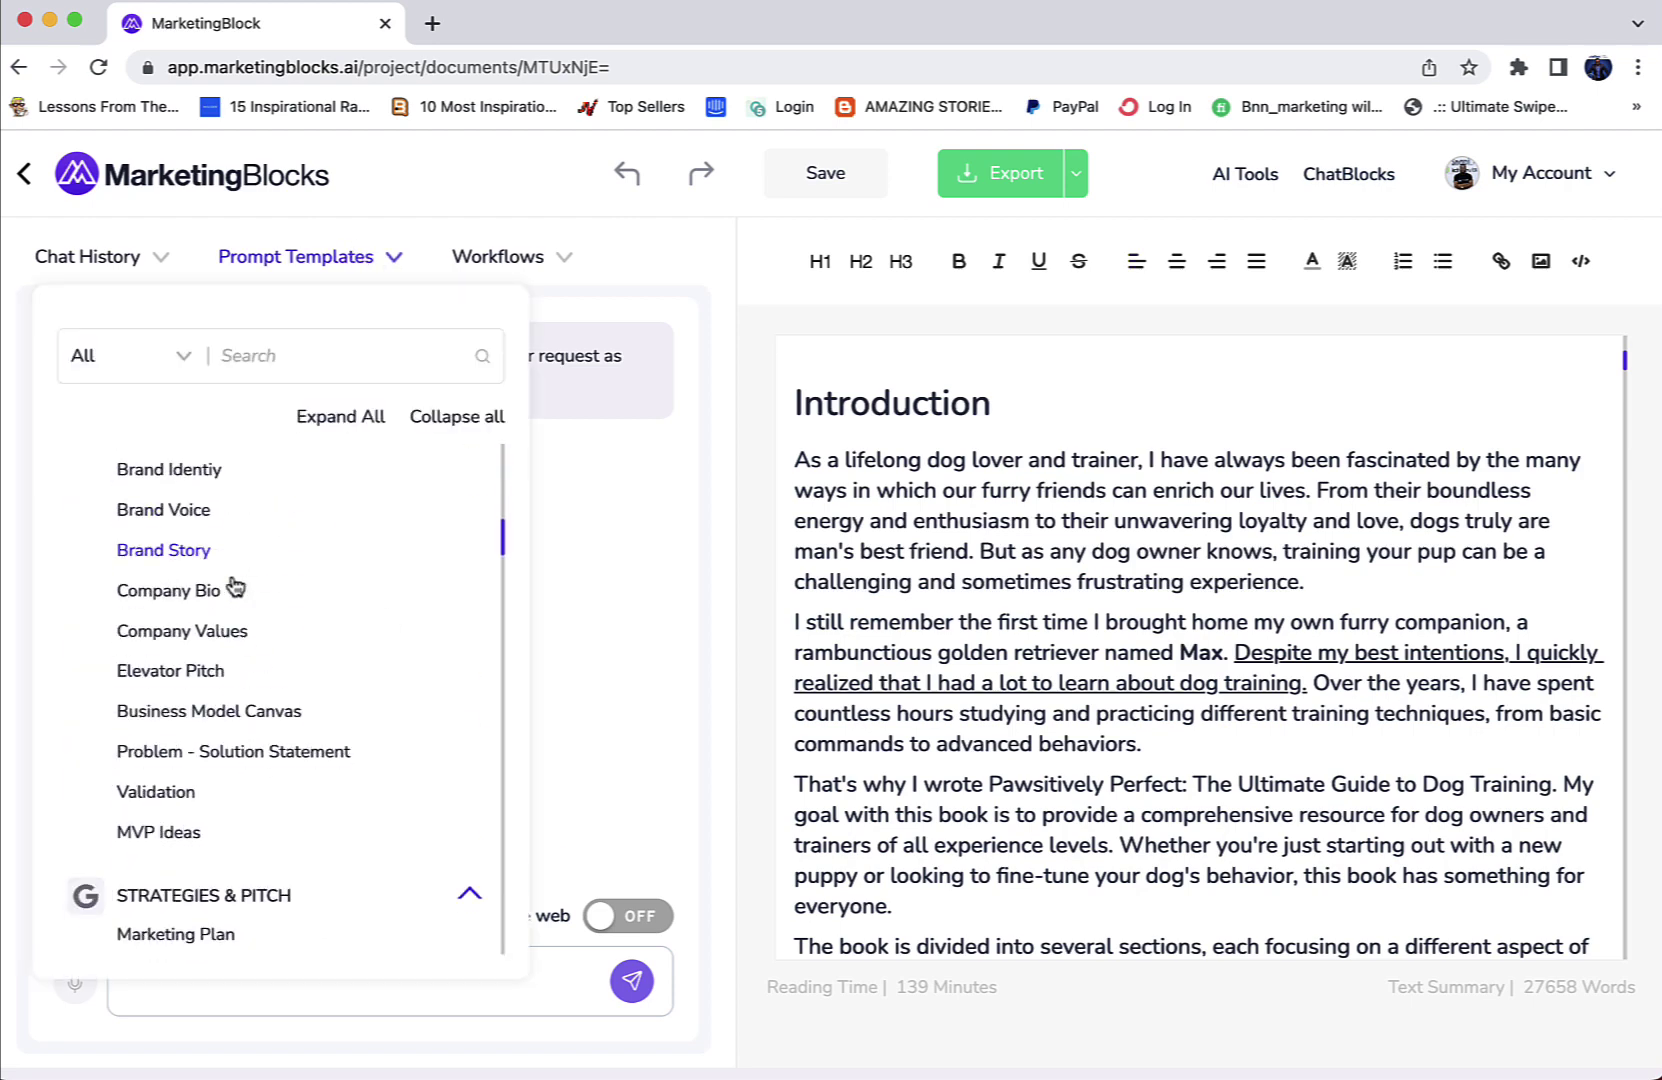
scroll(235, 588, down, 10)
scroll(235, 588, down, 10)
scroll(236, 587, down, 10)
scroll(235, 588, down, 5)
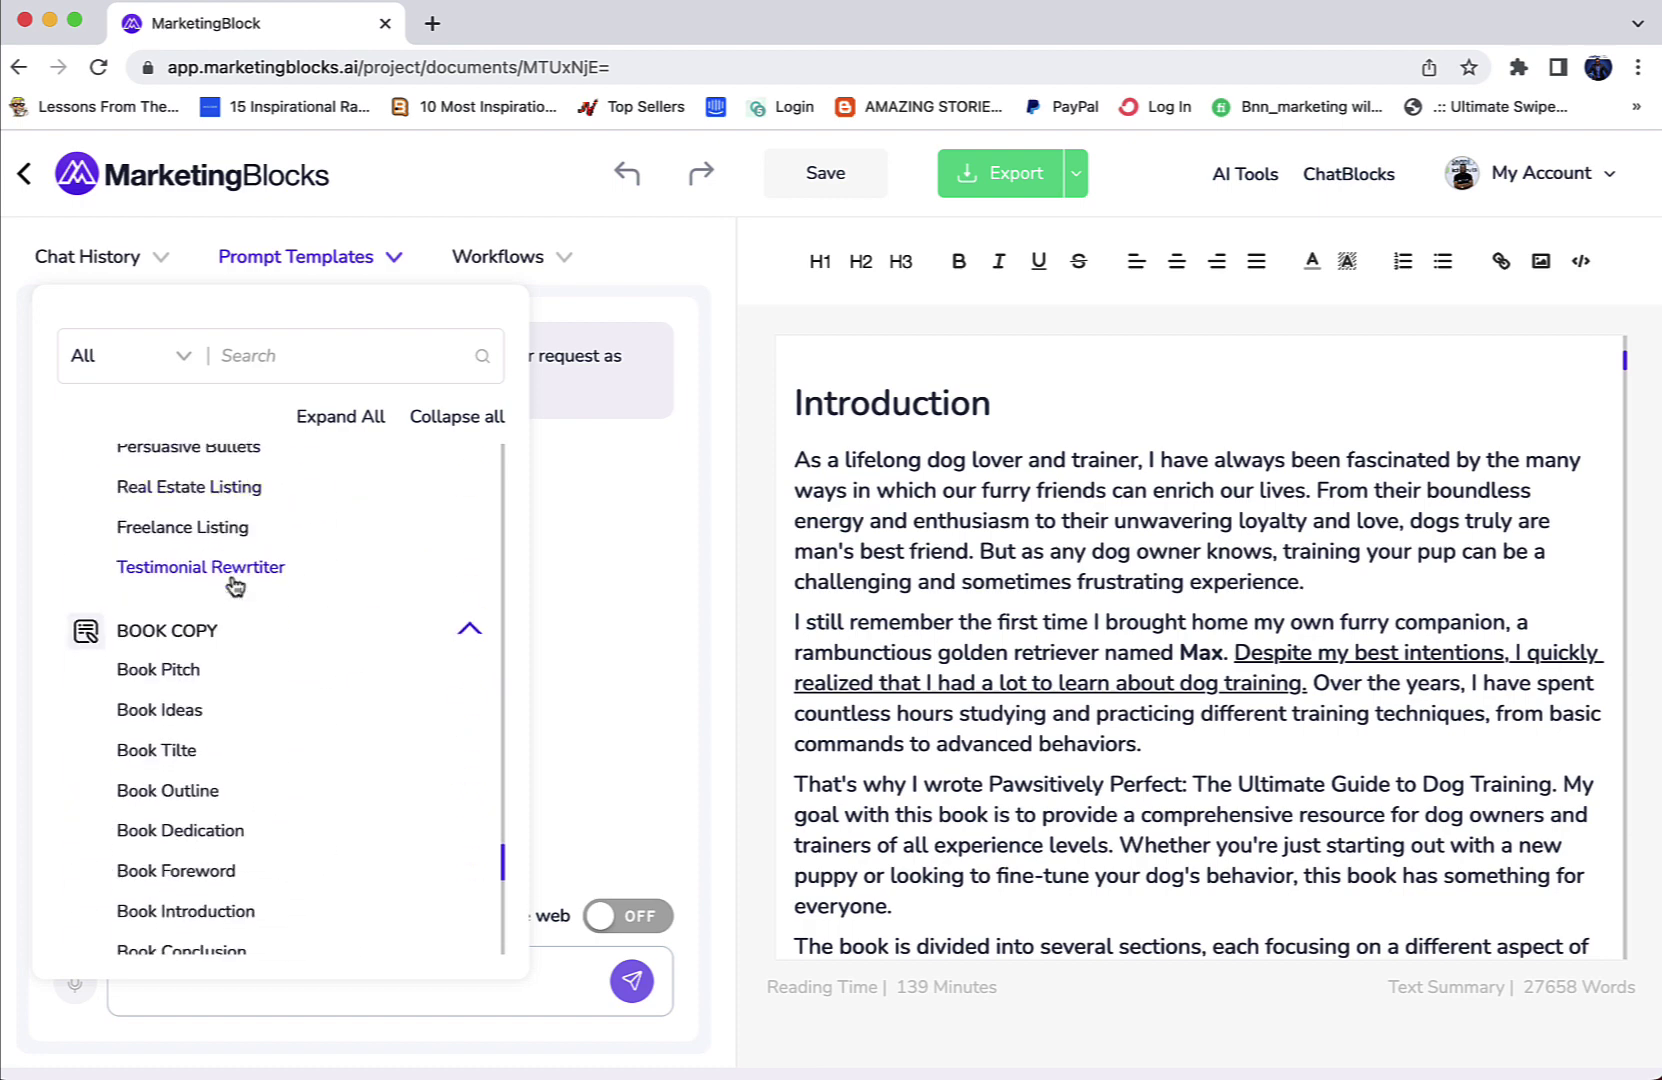
click(176, 839)
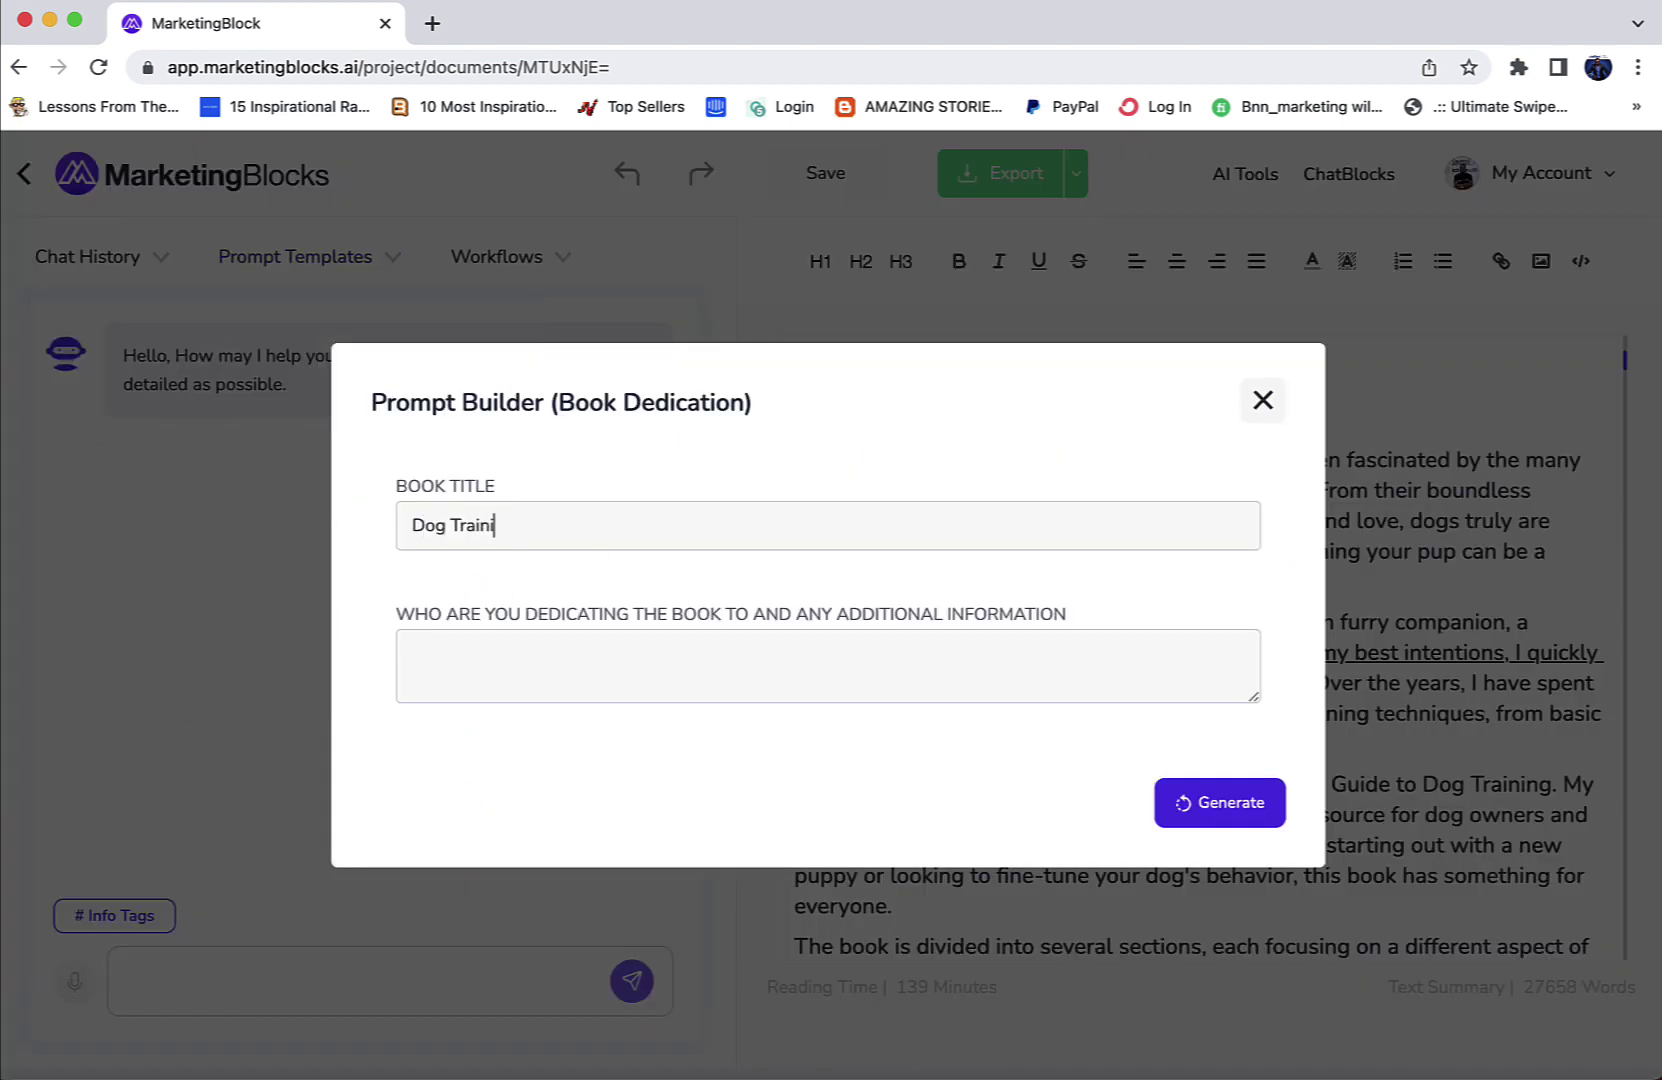
text(ng Book)
click(827, 665)
text(My wife for the inspiration)
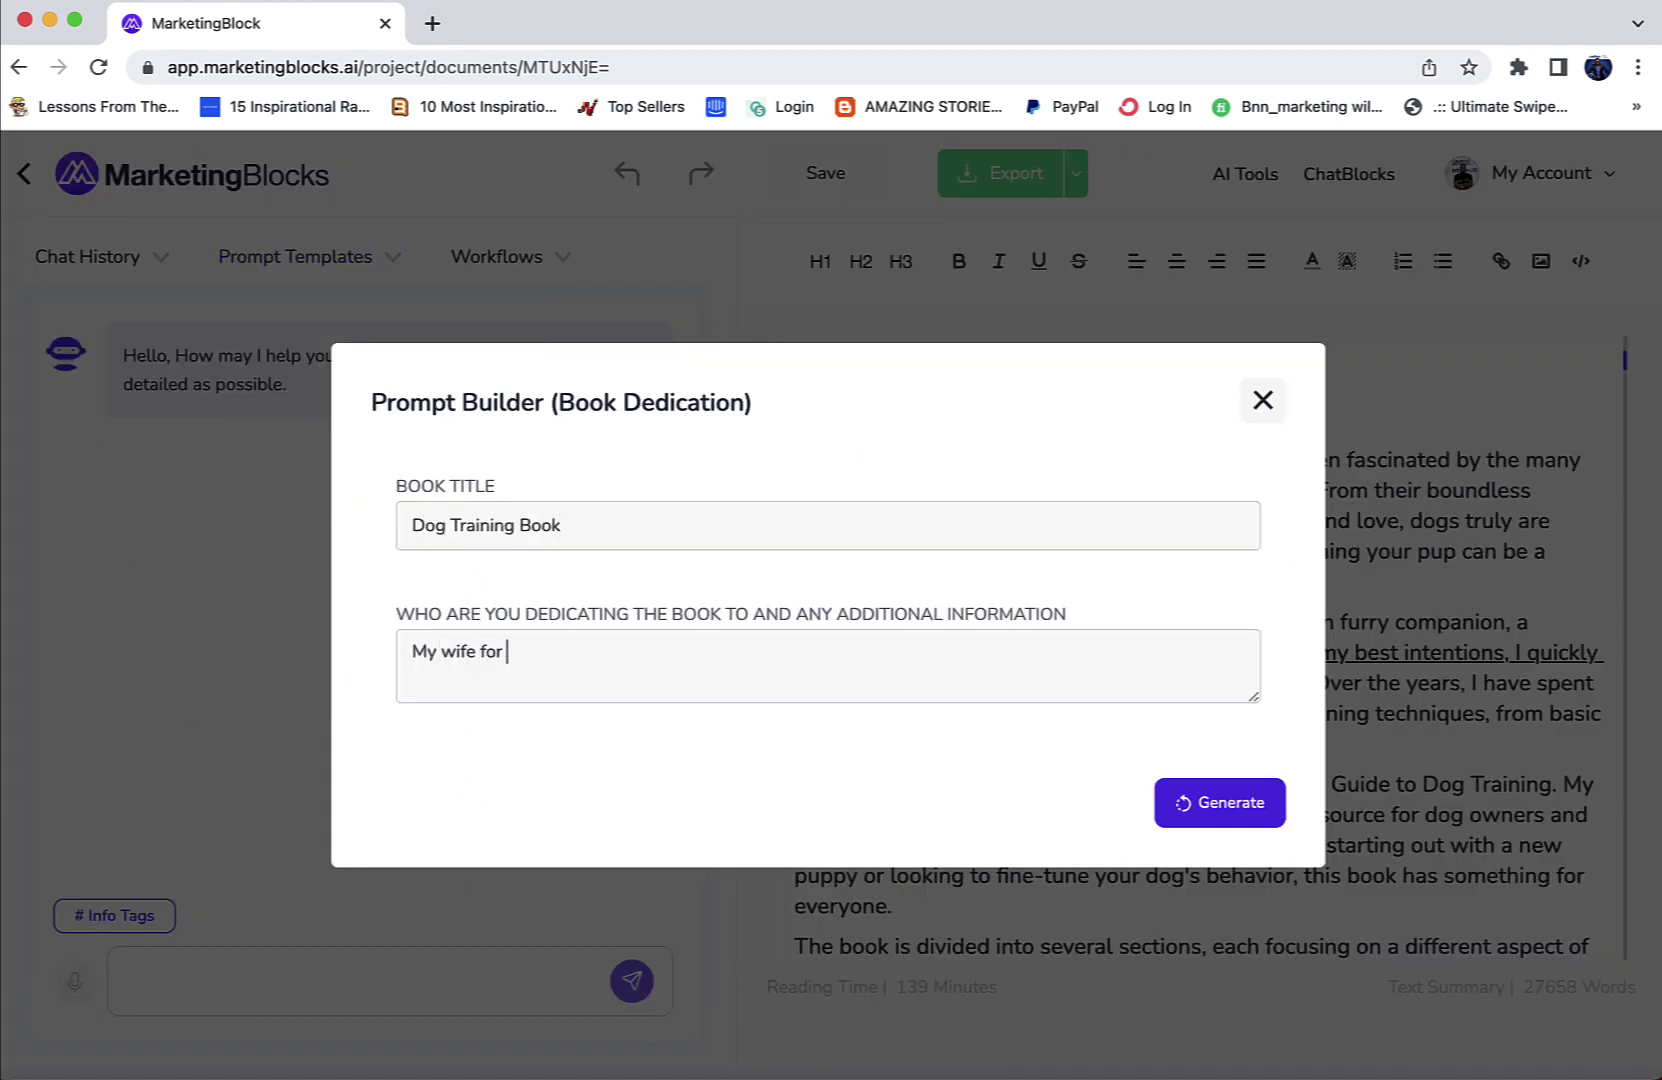
click(1219, 802)
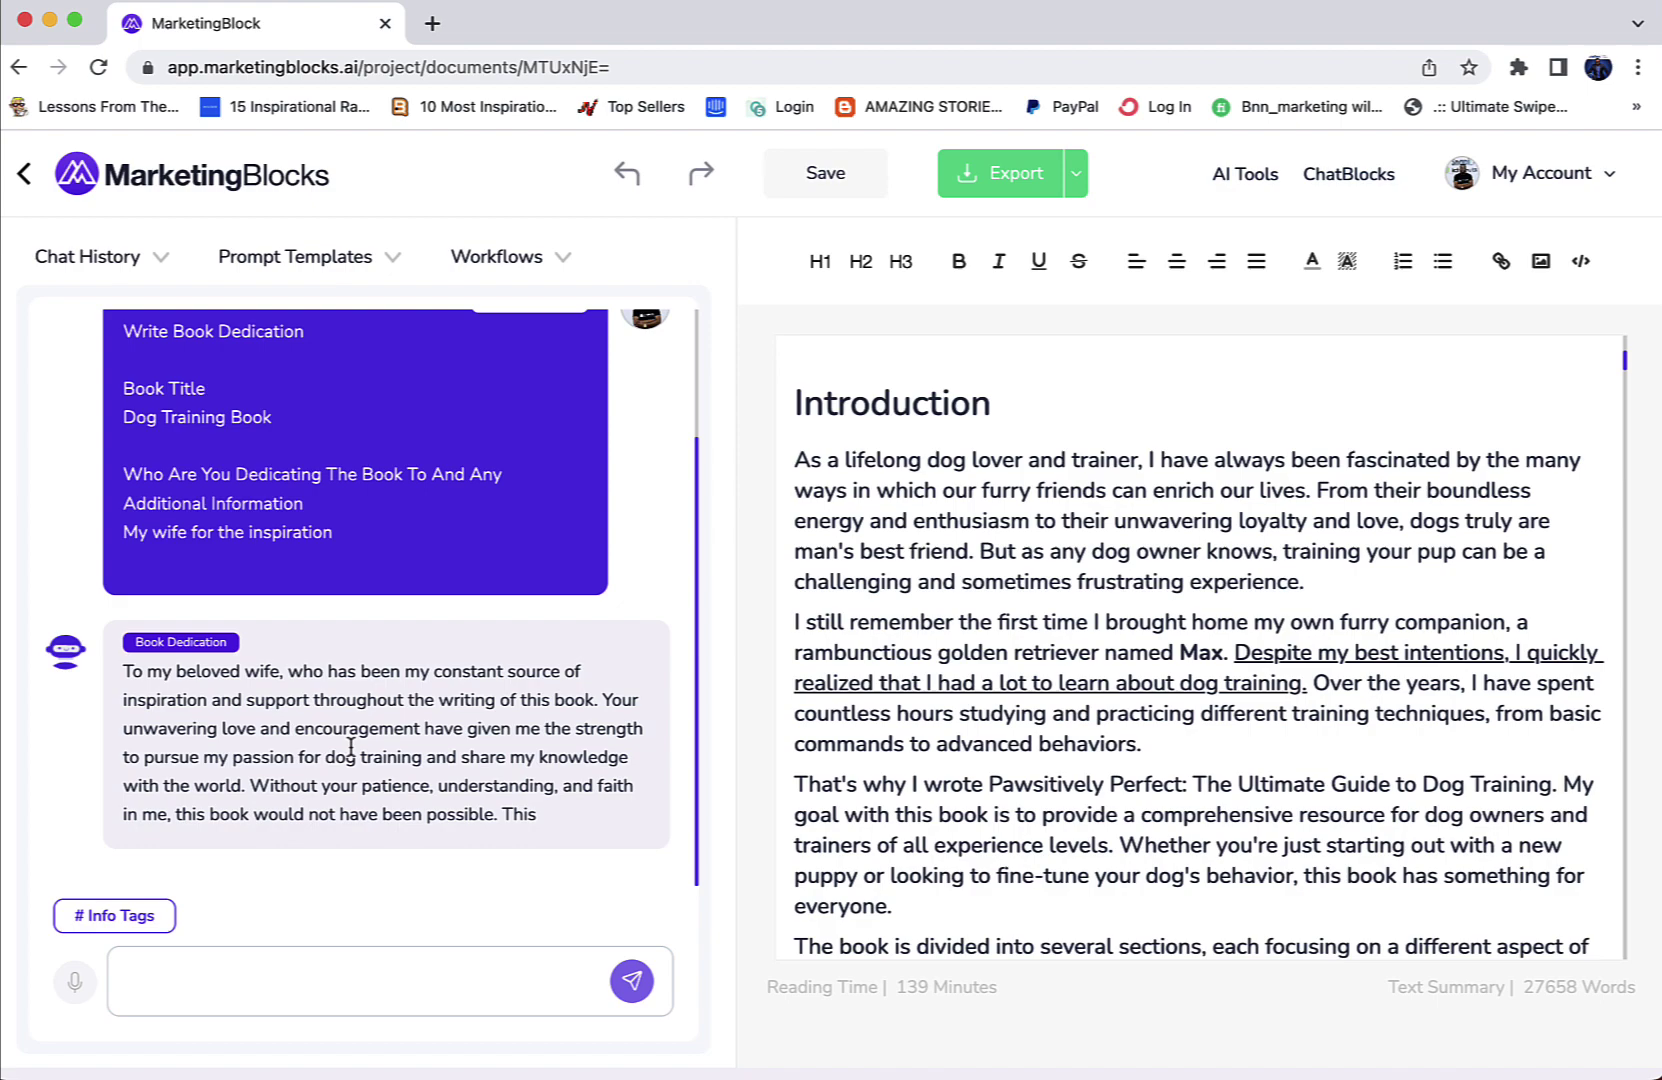
scroll(840, 567, down, 10)
scroll(1169, 585, up, 15)
Step: Add a Dedication heading with the generated text below the blurb, followed by a 'Foreword:' line
click(1272, 659)
key(Return)
key(Return)
text(Dedidcation)
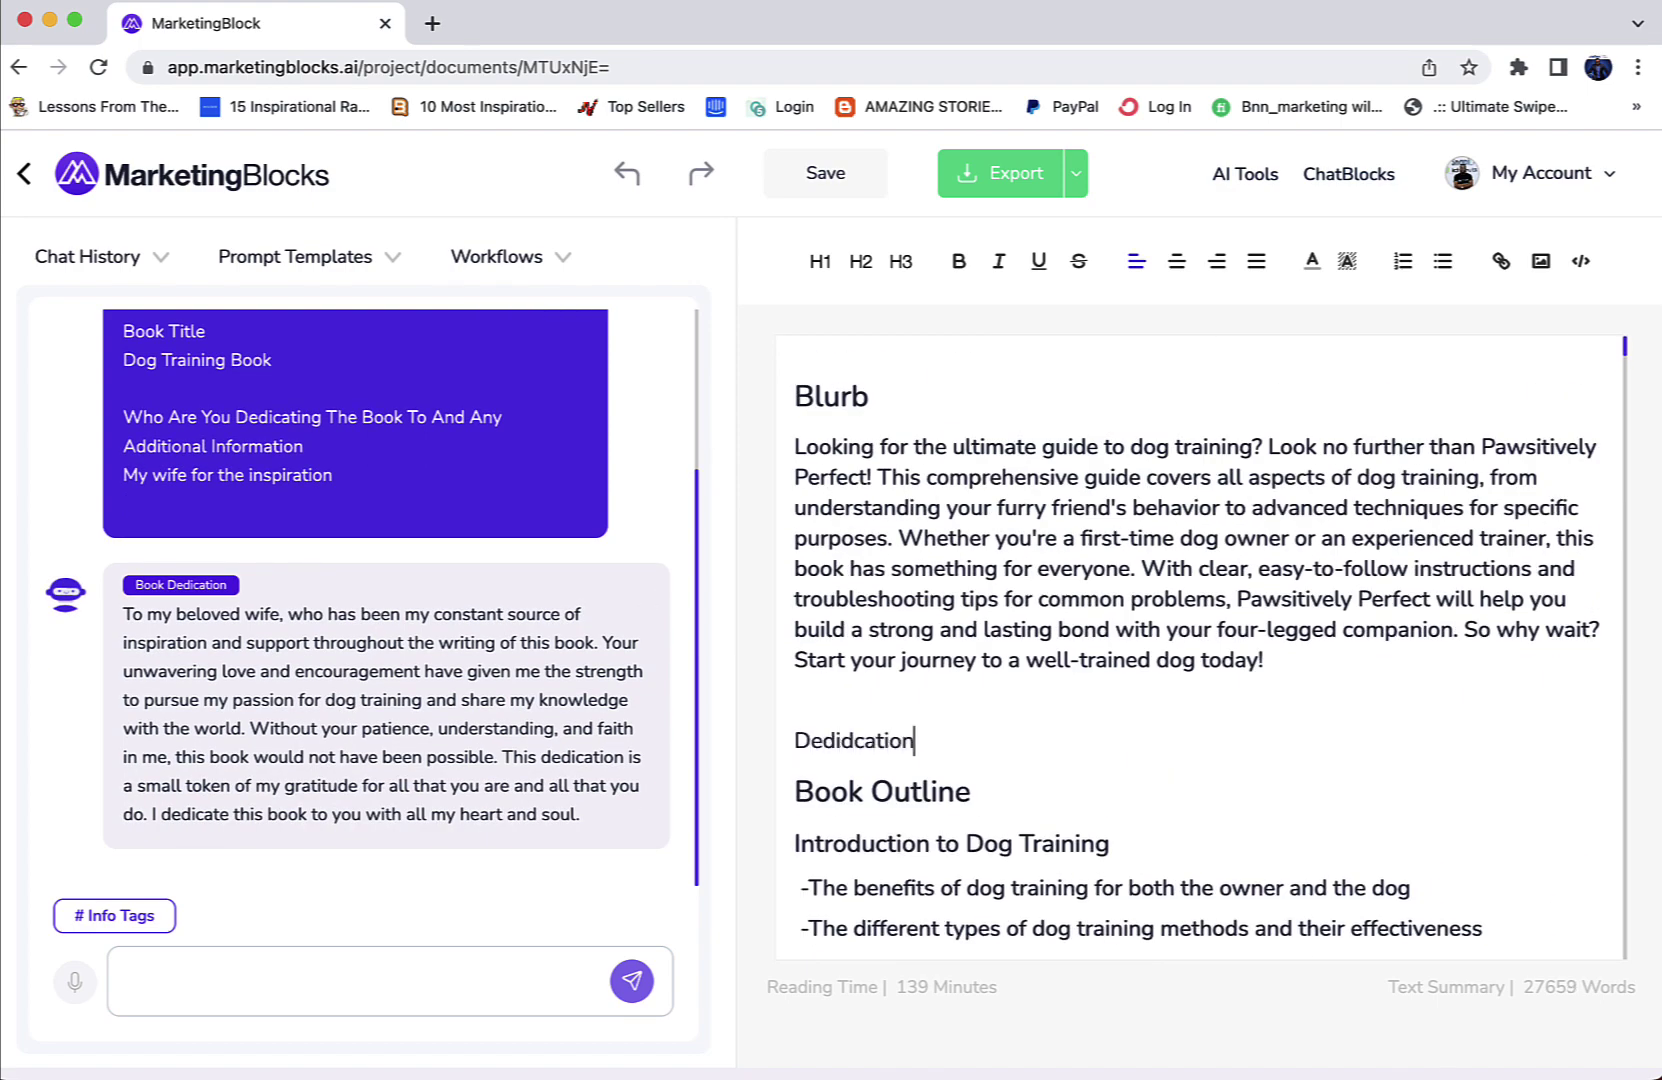
key(Return)
key(Return)
click(584, 820)
scroll(1169, 584, down, 3)
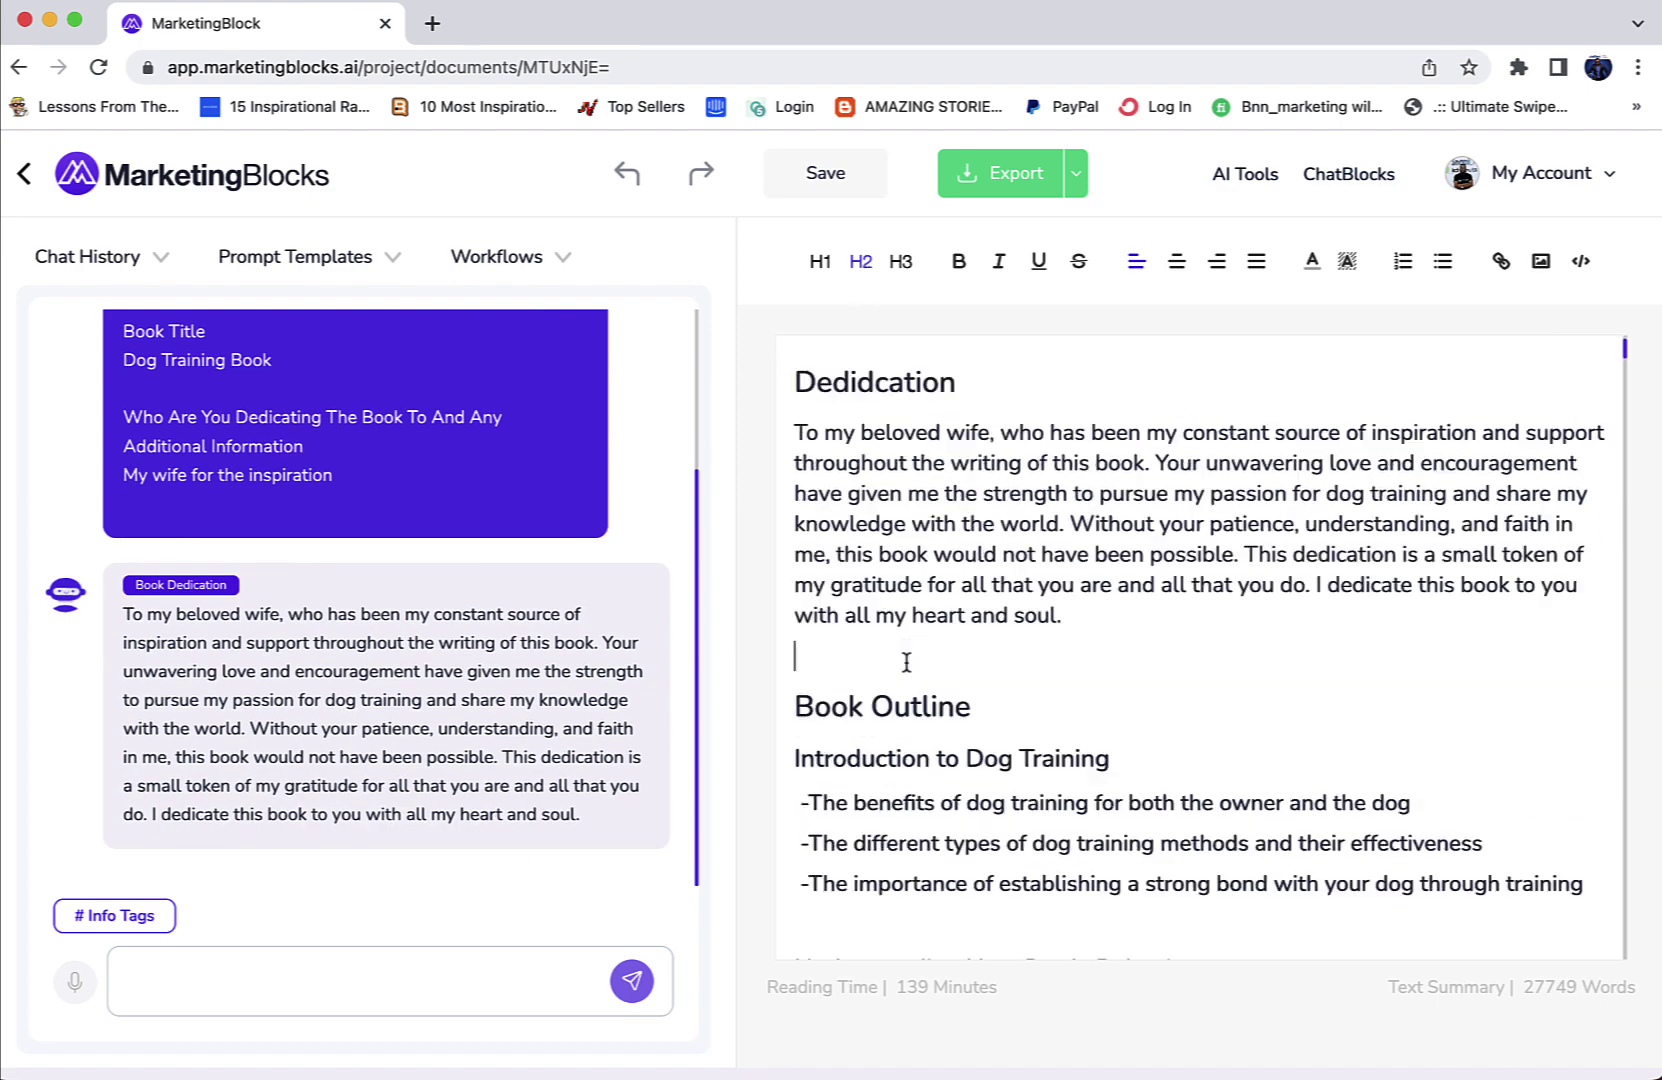
click(851, 656)
text(Foreword:)
key(Return)
key(Return)
Step: Peek at the Book Foreword prompt builder and close it for now
click(496, 256)
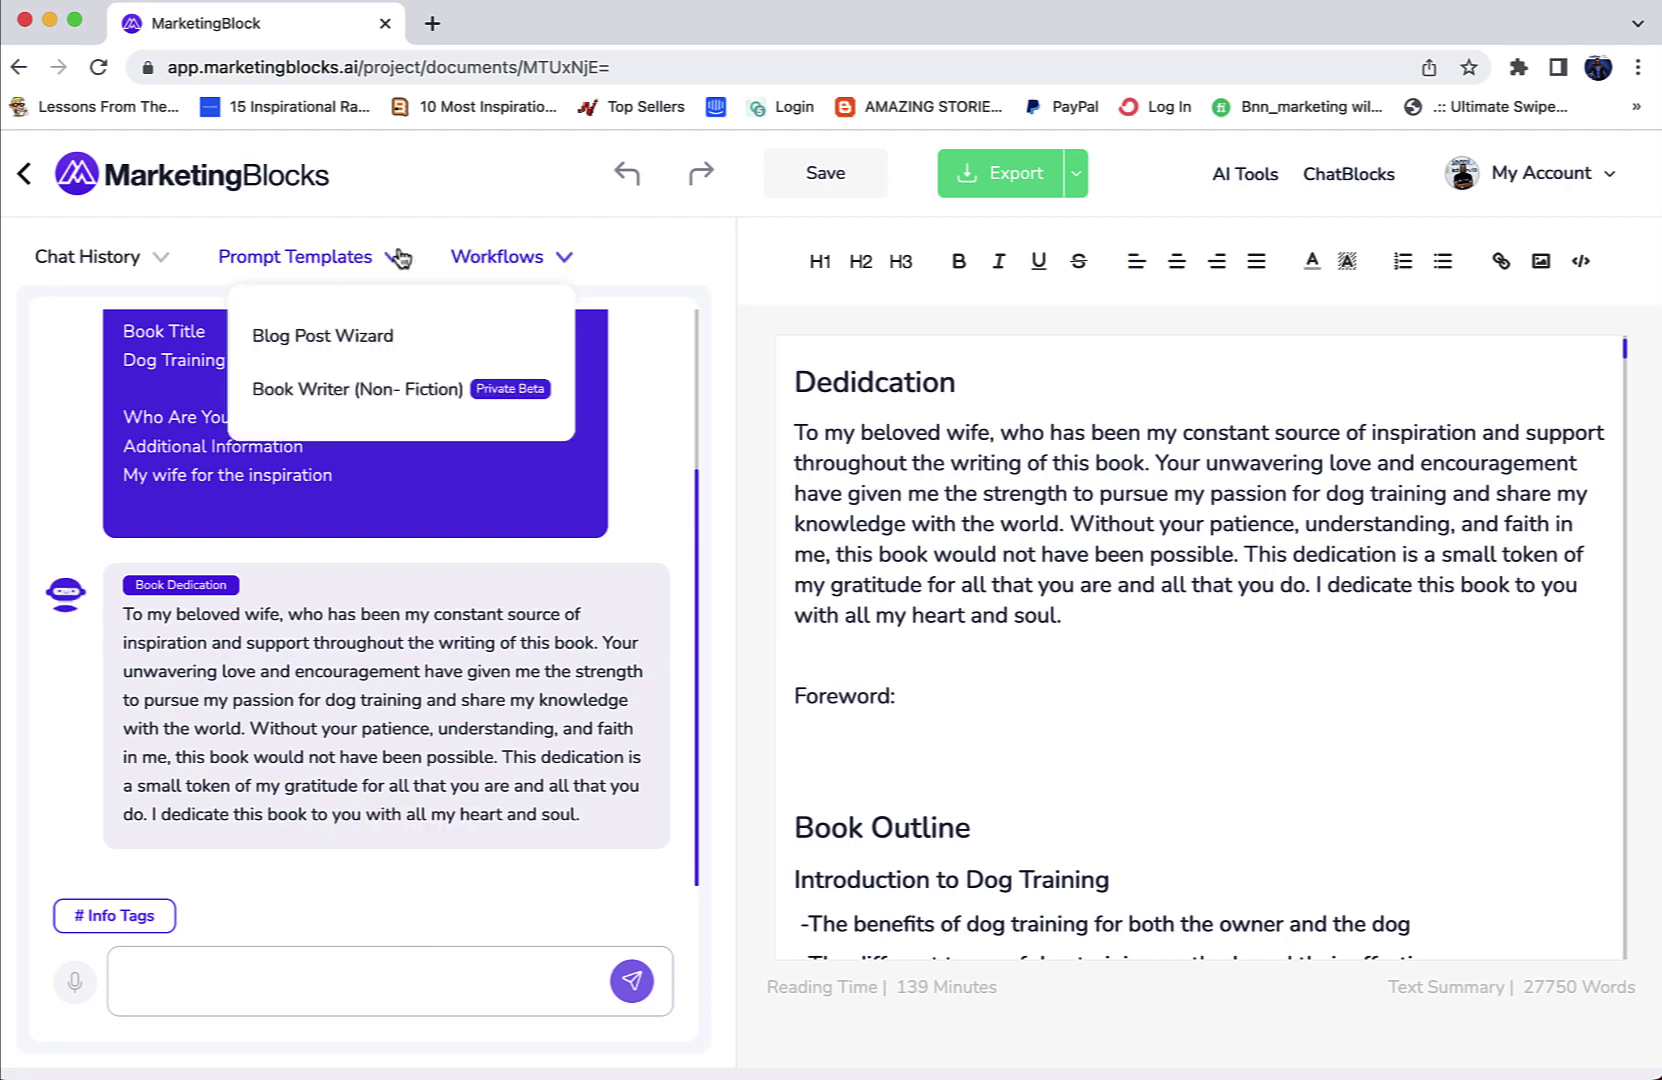
click(294, 256)
click(175, 667)
click(1257, 210)
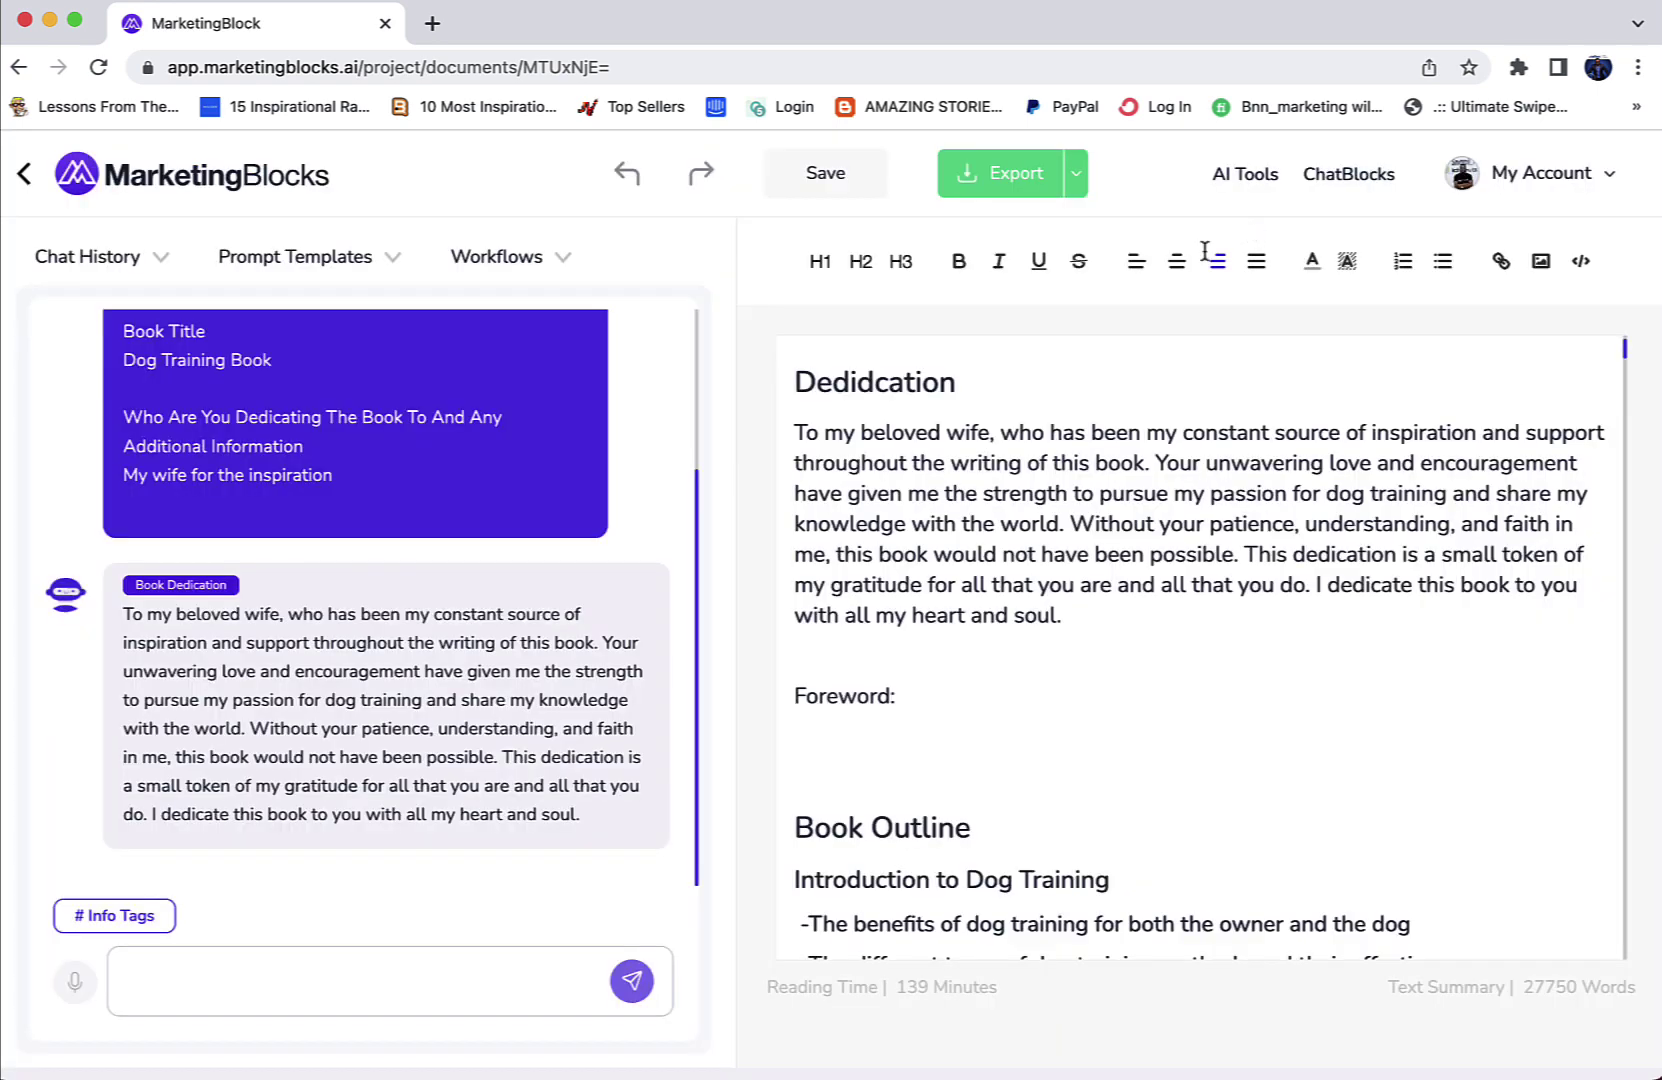
scroll(1169, 584, up, 5)
Step: Save a Book Title info tag holding the full Pawsitively Perfect title
click(120, 918)
click(165, 855)
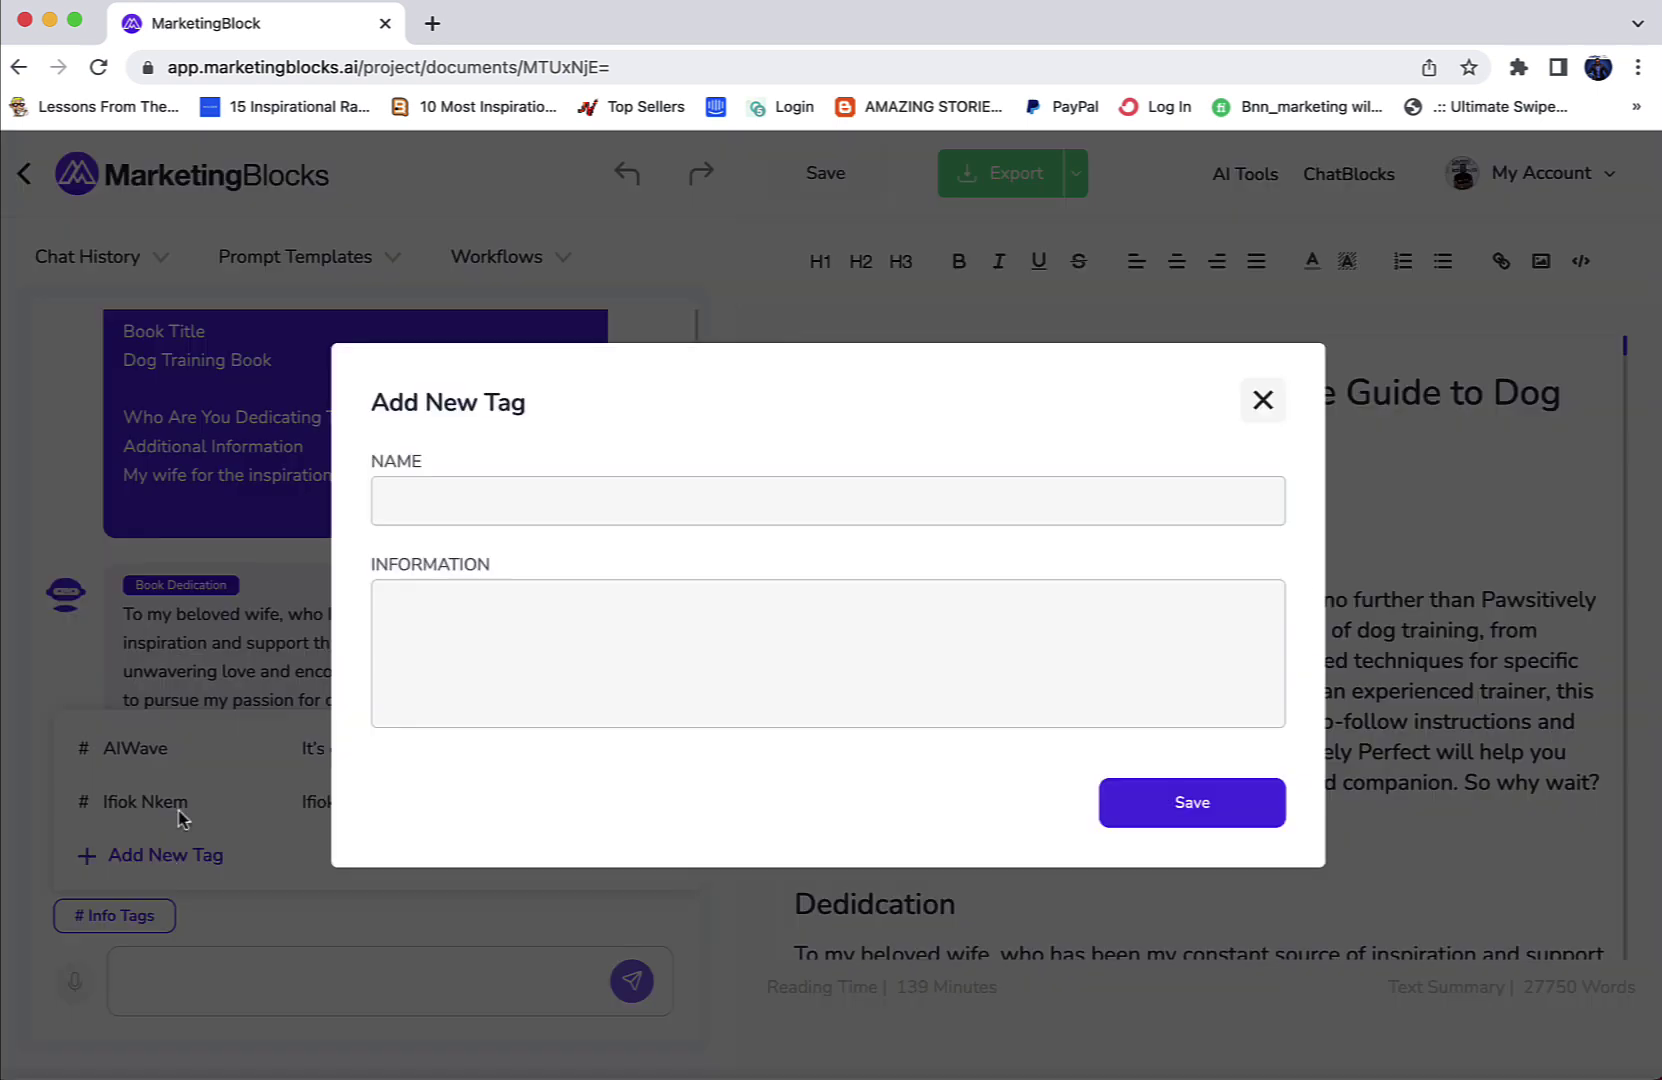
text(Book Title)
click(416, 598)
text(Pawsitively Perfect: The Ultimate Guide to Dog Training)
click(1192, 802)
Step: Copy the blurb and save it as an About The Book info tag
click(896, 600)
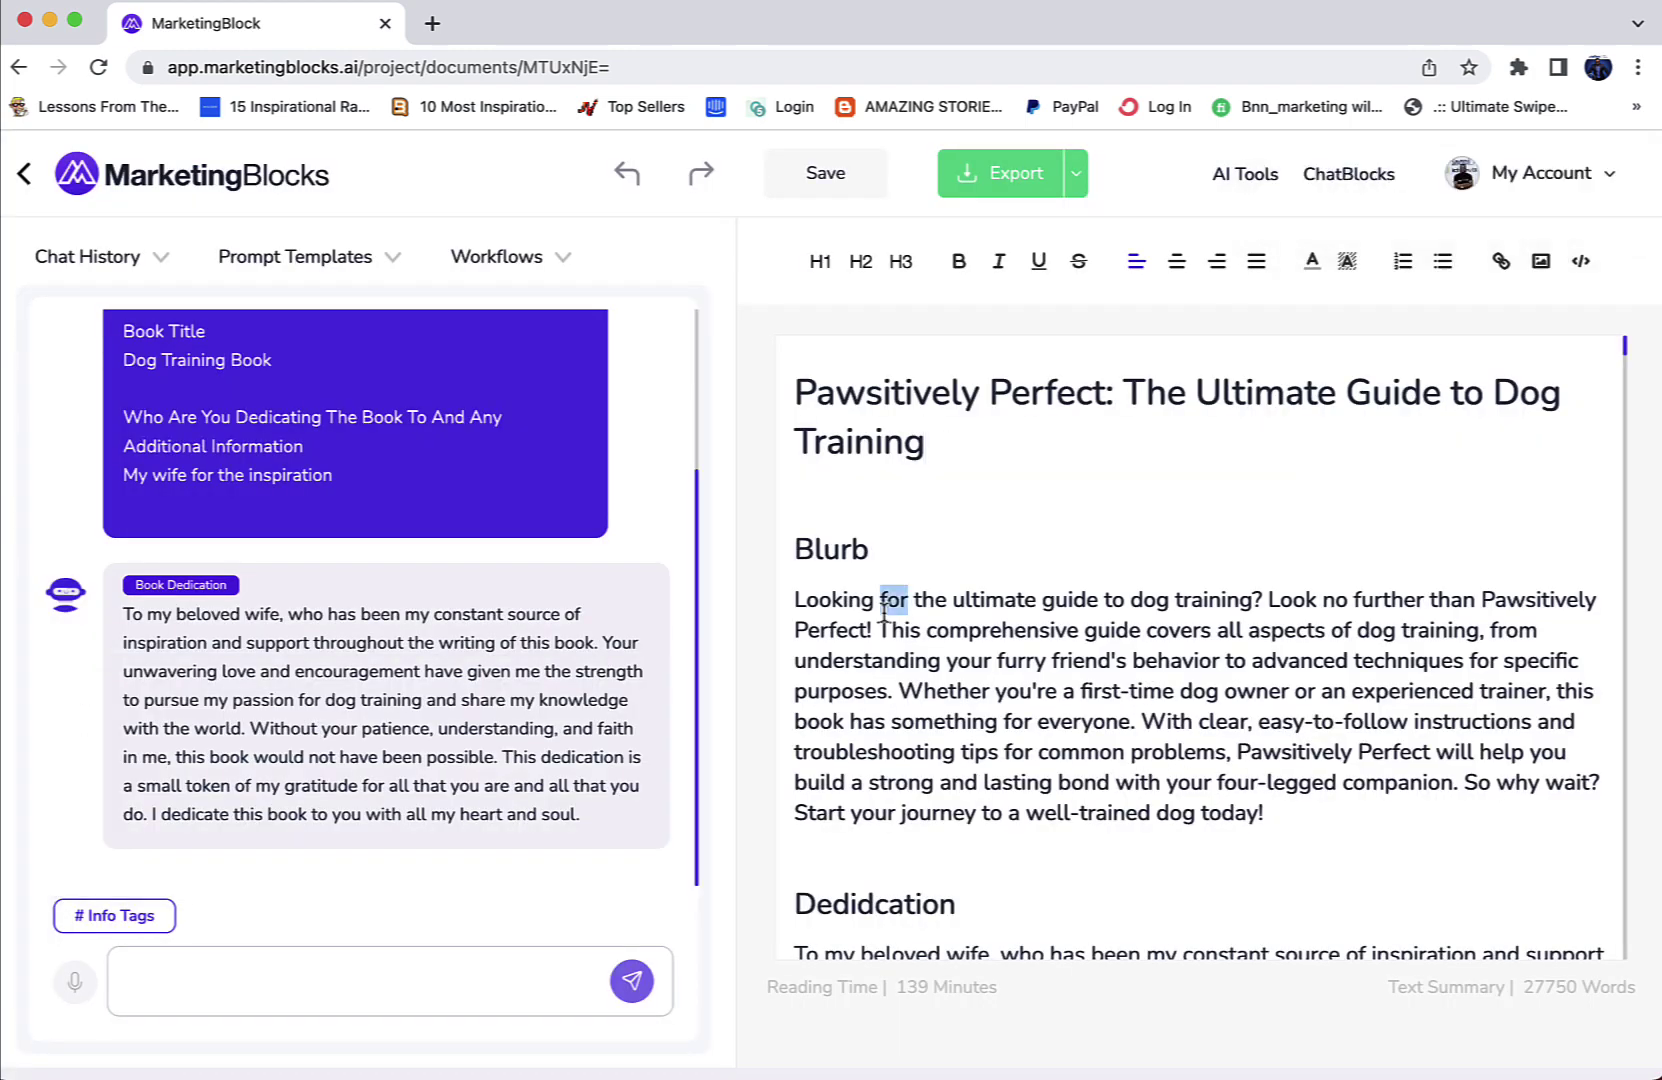
triple_click(896, 600)
right_click(896, 649)
click(1012, 731)
click(119, 915)
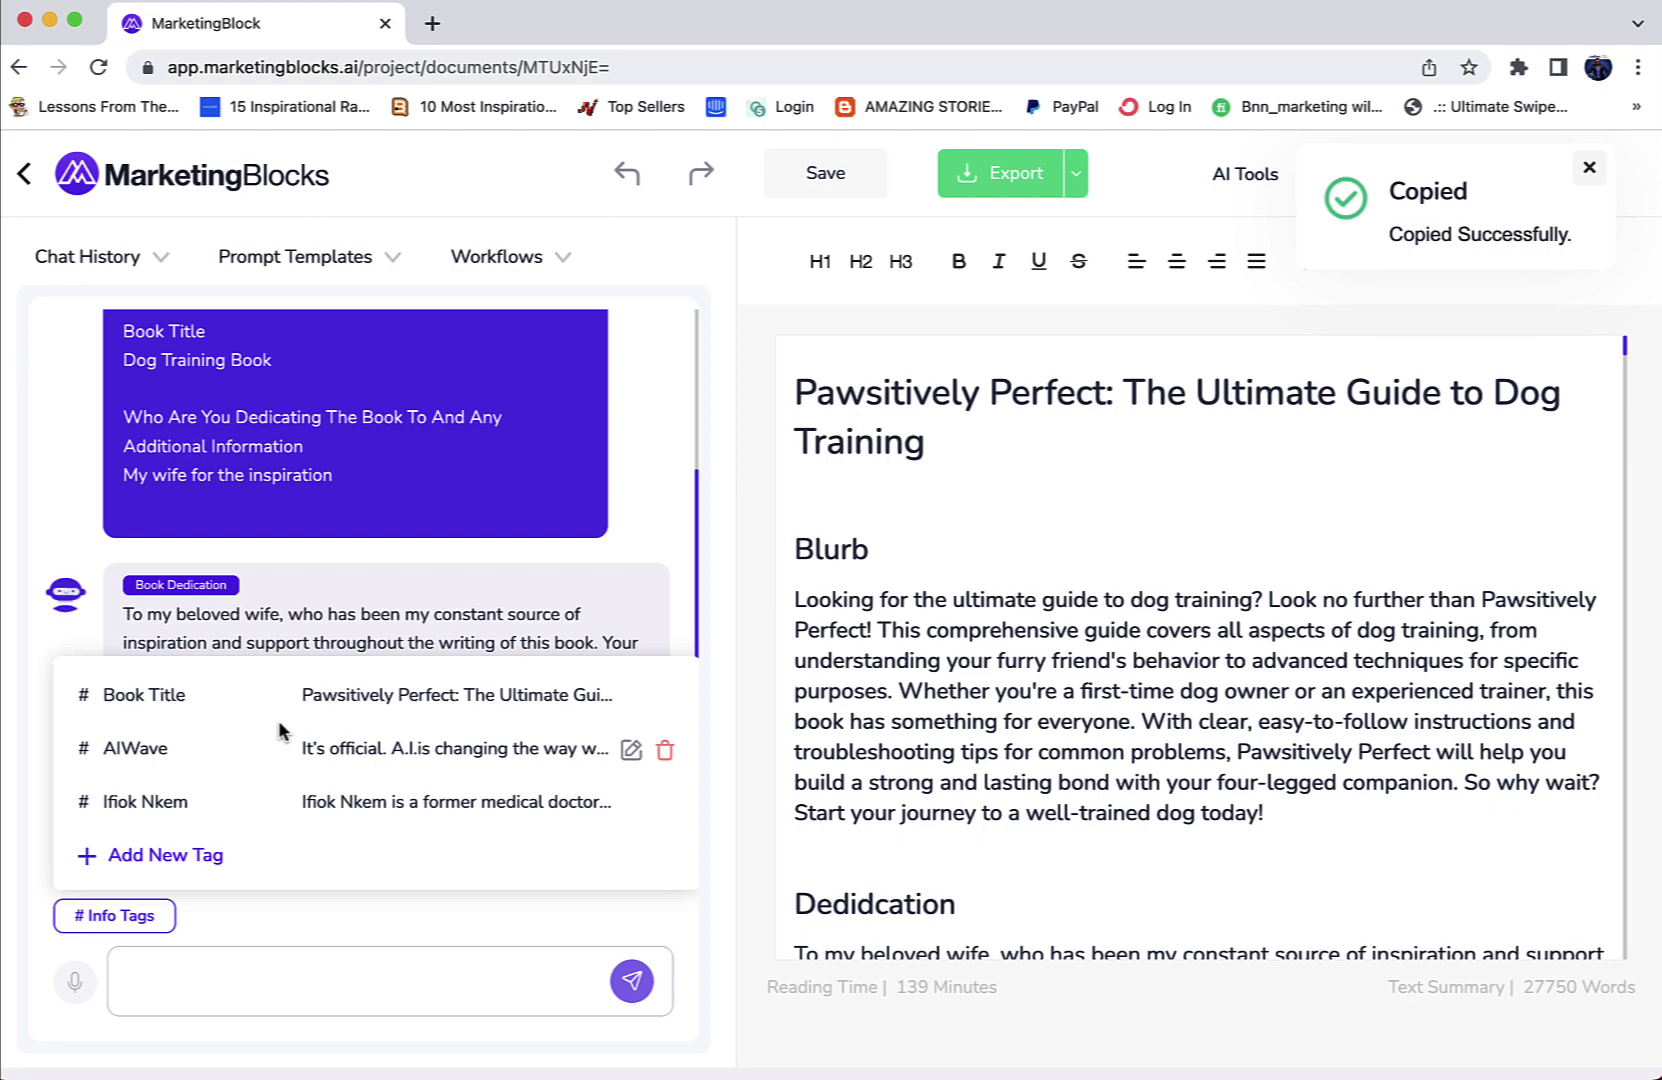
click(165, 855)
click(438, 500)
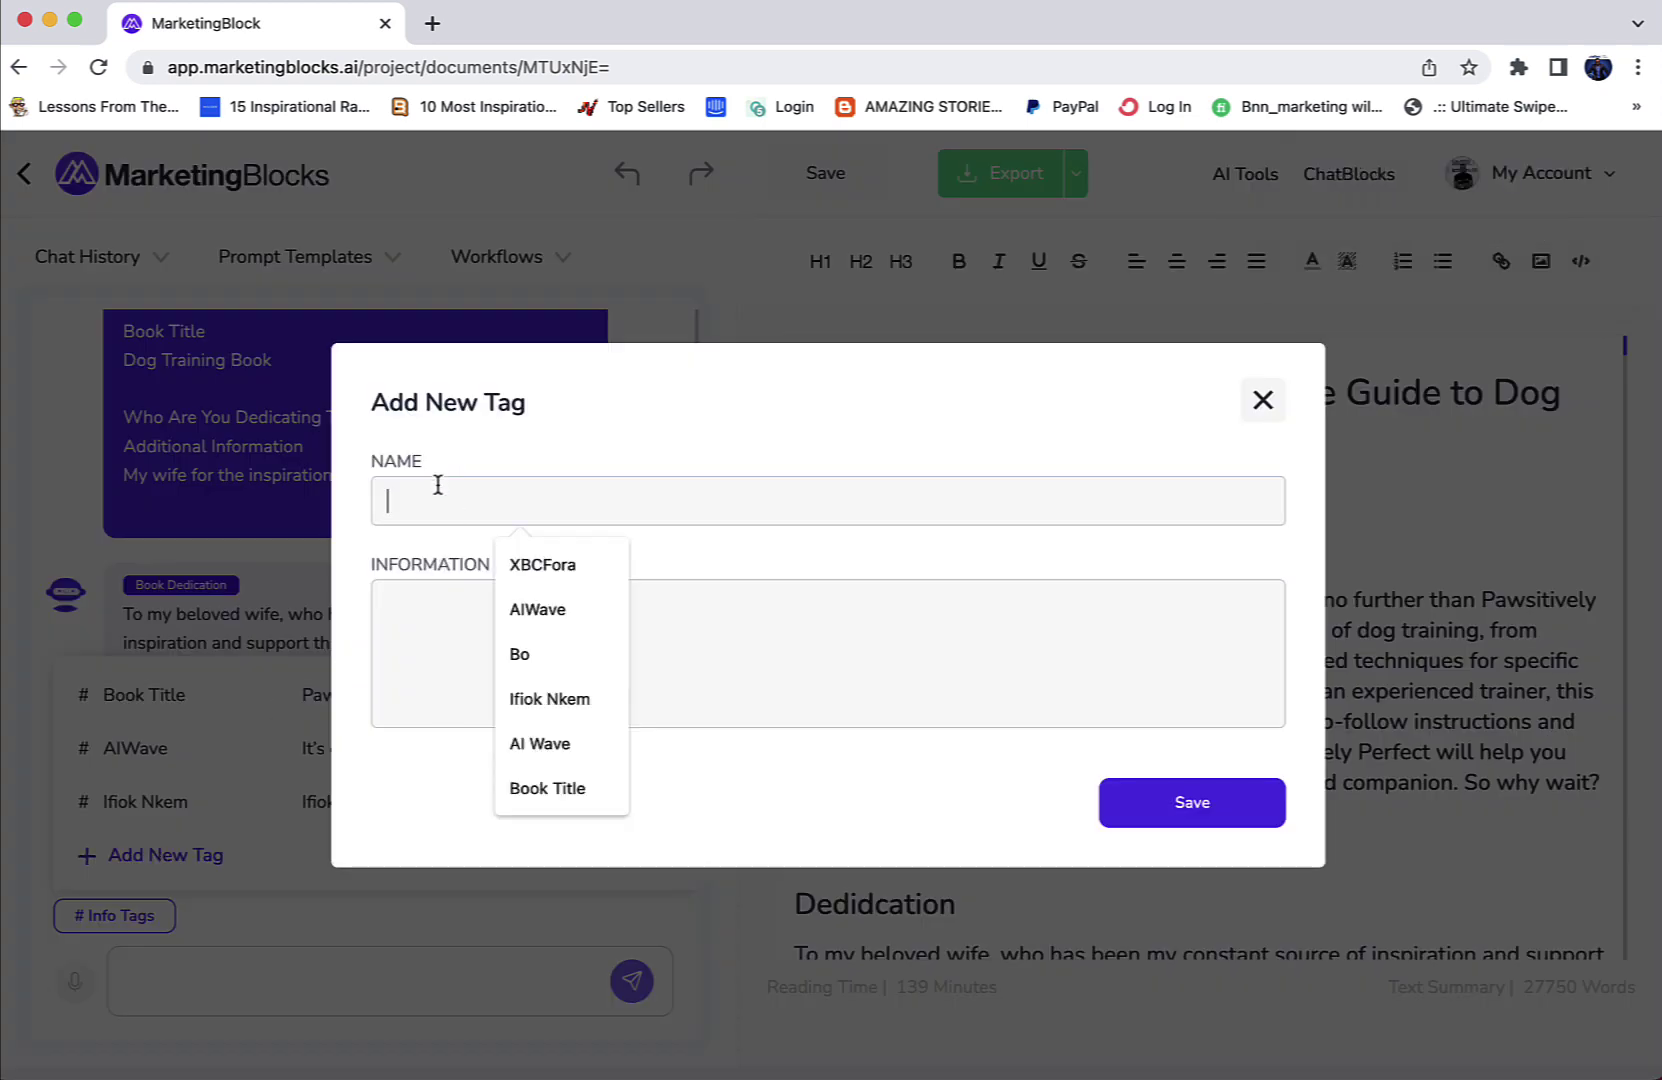
text(About The Book)
right_click(462, 632)
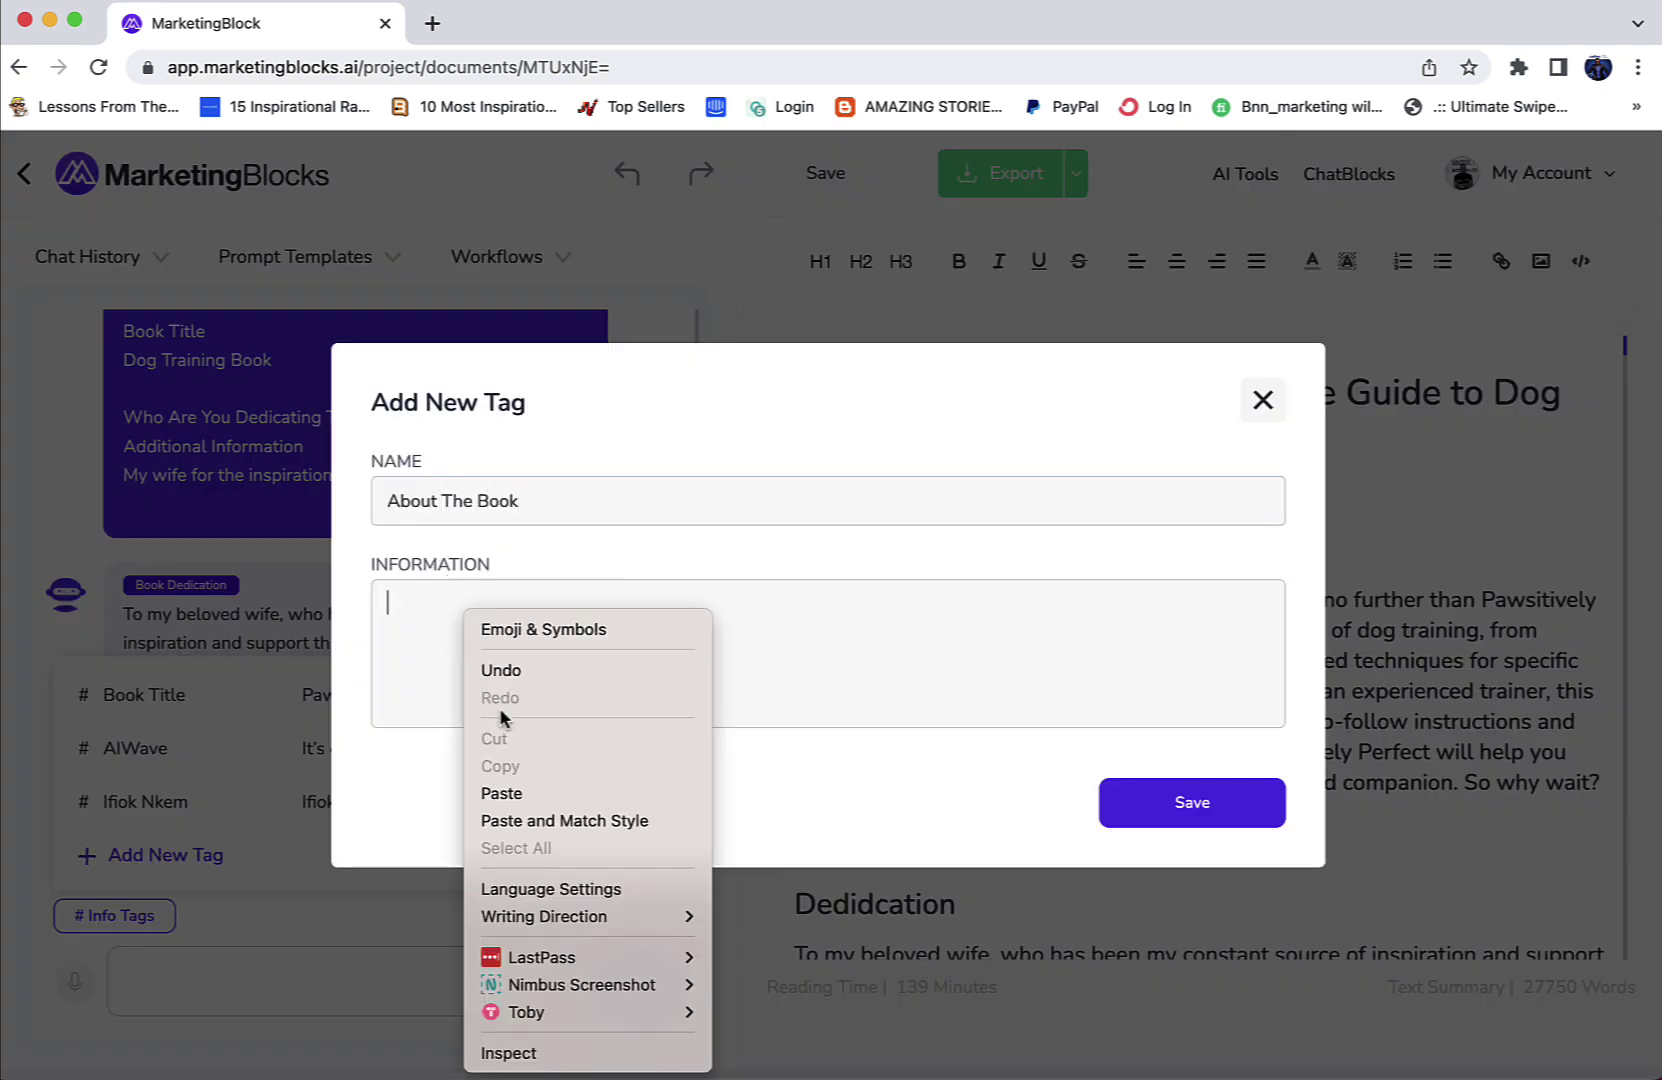
click(499, 793)
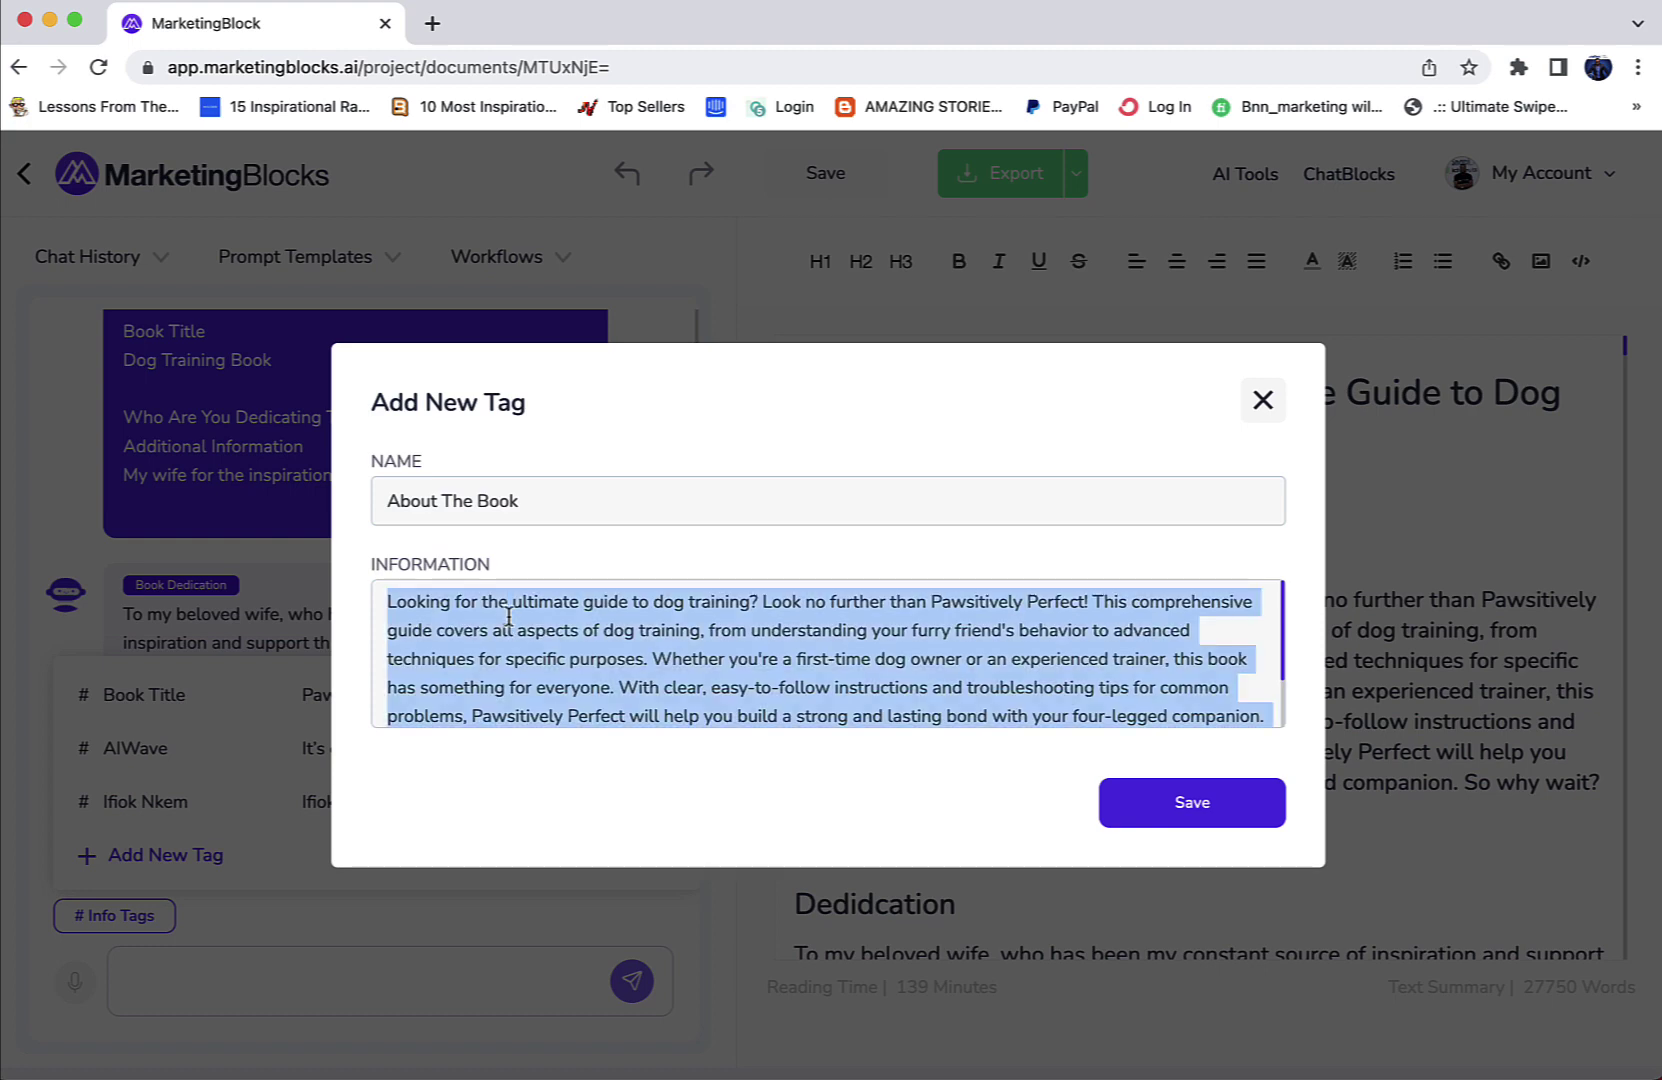
scroll(572, 624, down, 2)
click(1192, 803)
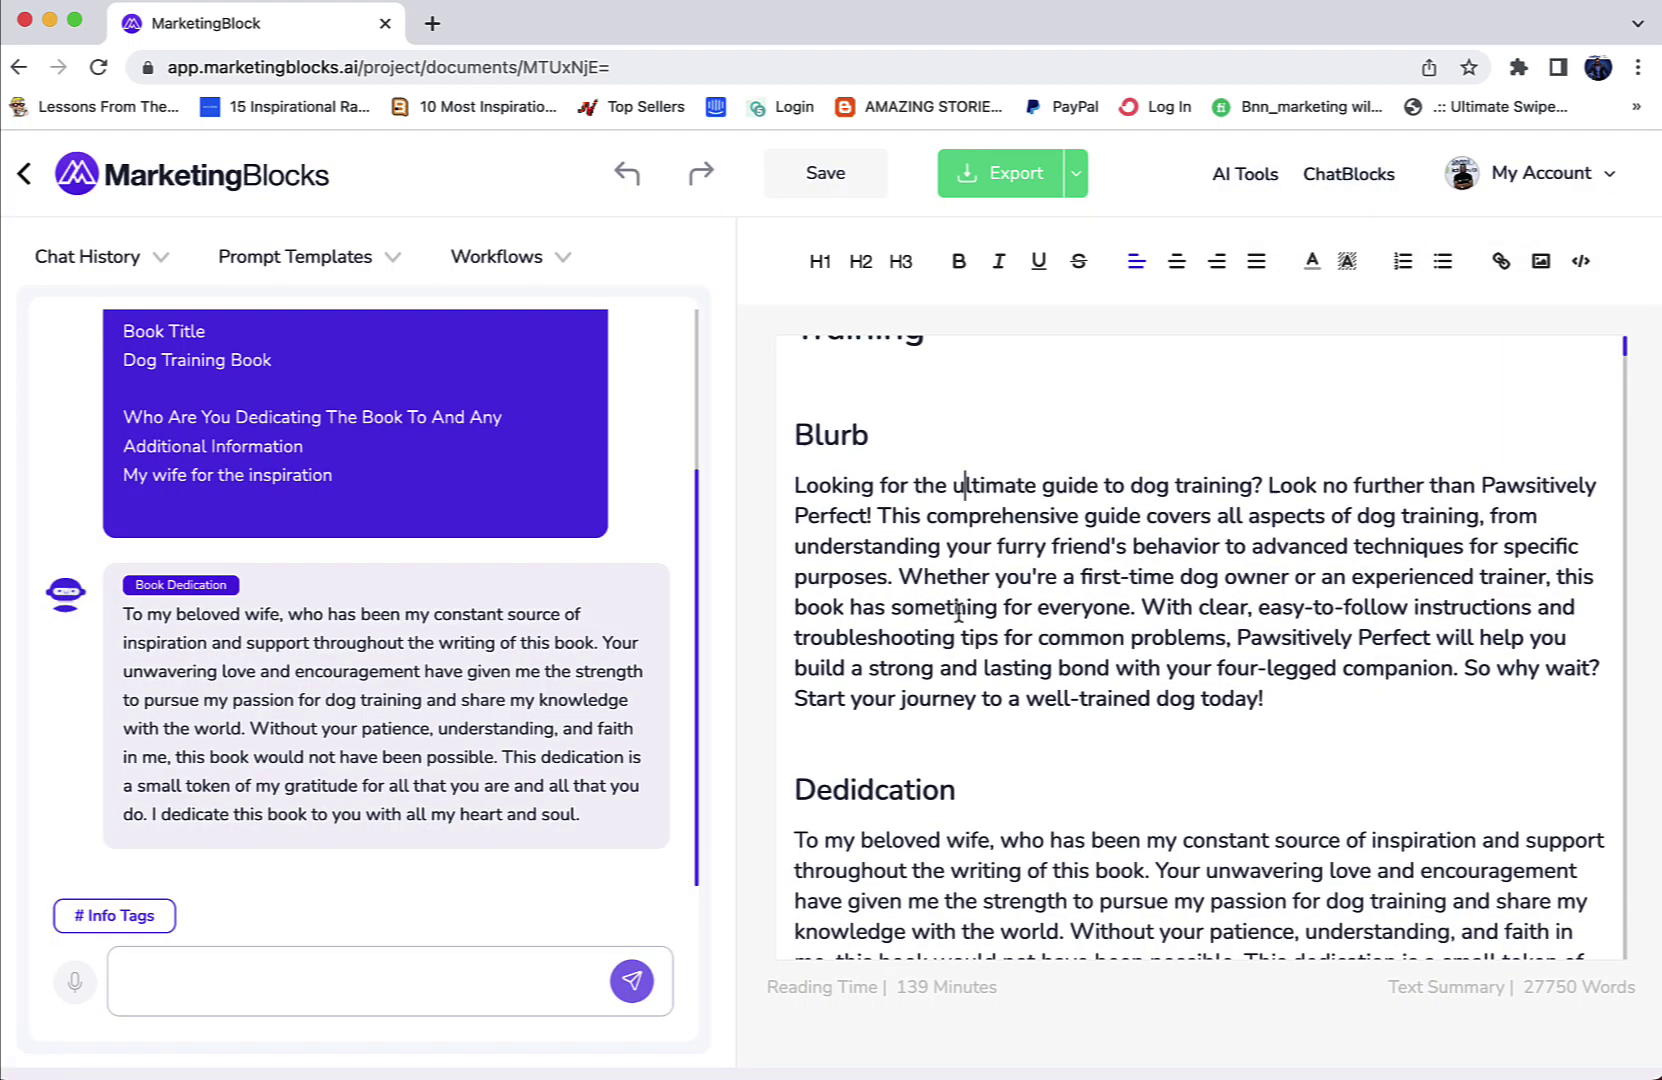
scroll(1168, 649, down, 5)
click(295, 256)
Step: Fill the Book Foreword writer details and relationship, inserting #BookTitle as the title
click(176, 746)
click(478, 357)
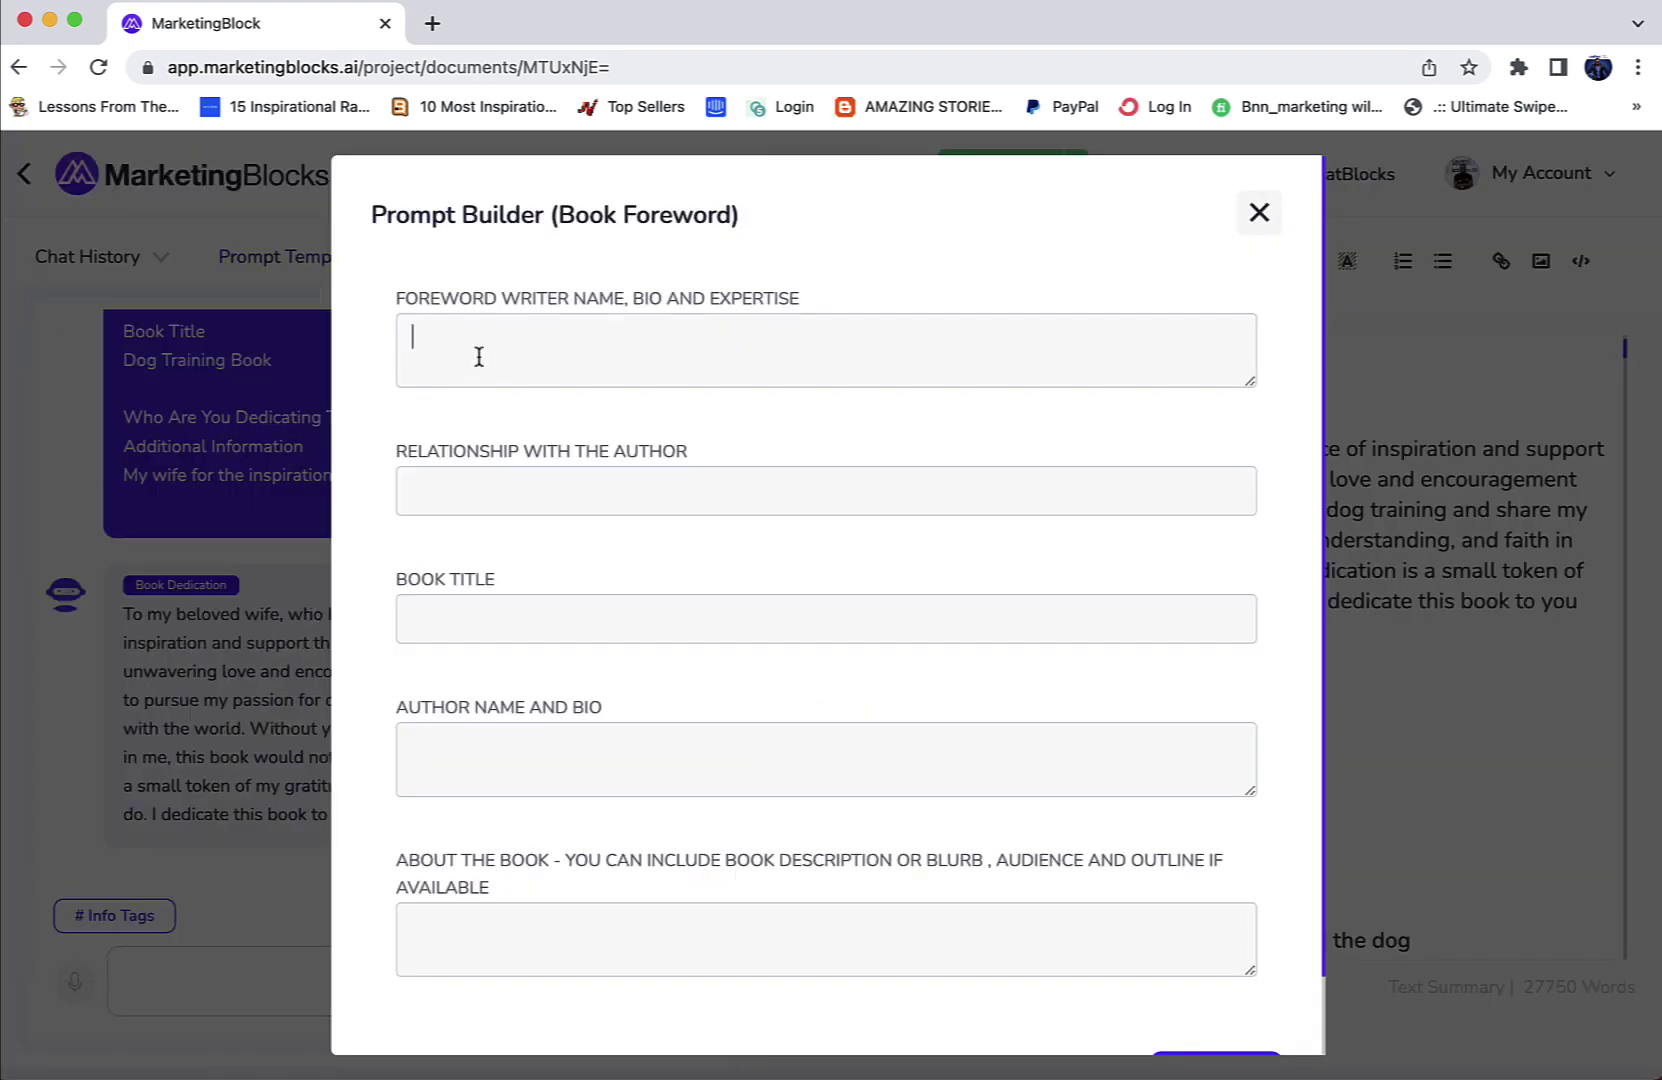
text(ohn is a professional dog training know)
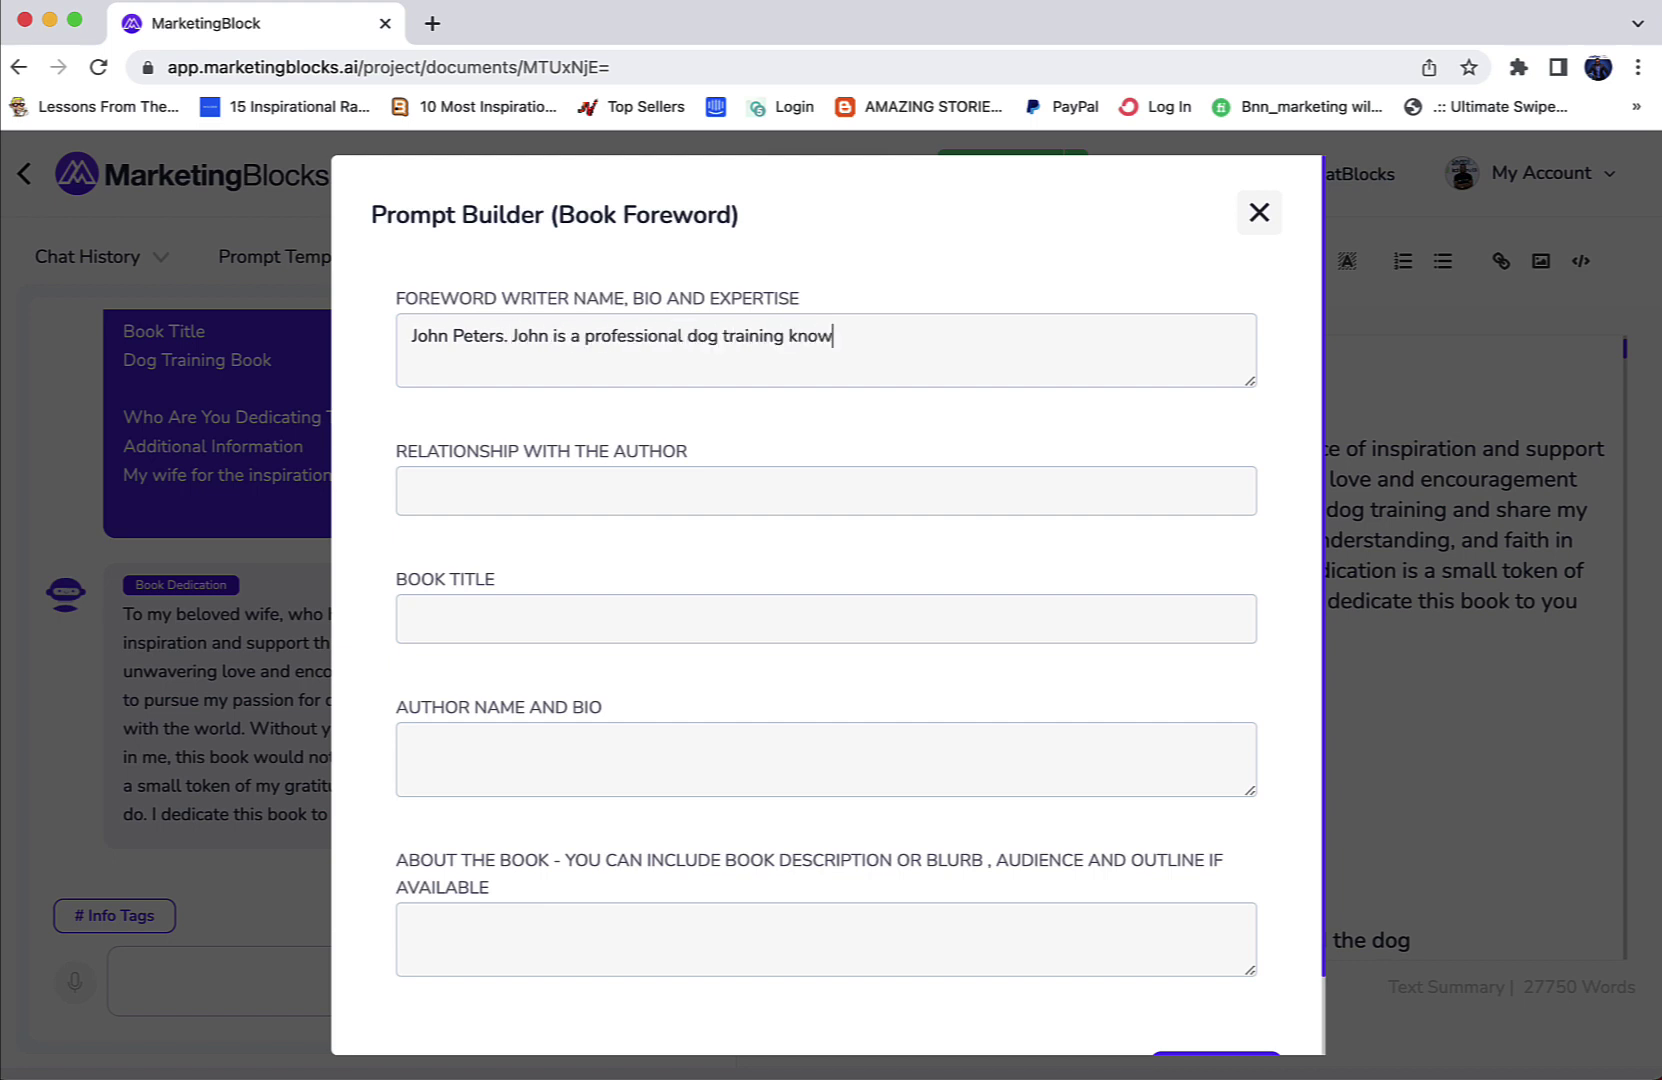
text(n world wide and has a help me train my frist dog.)
click(826, 491)
text(The author is a former student of John)
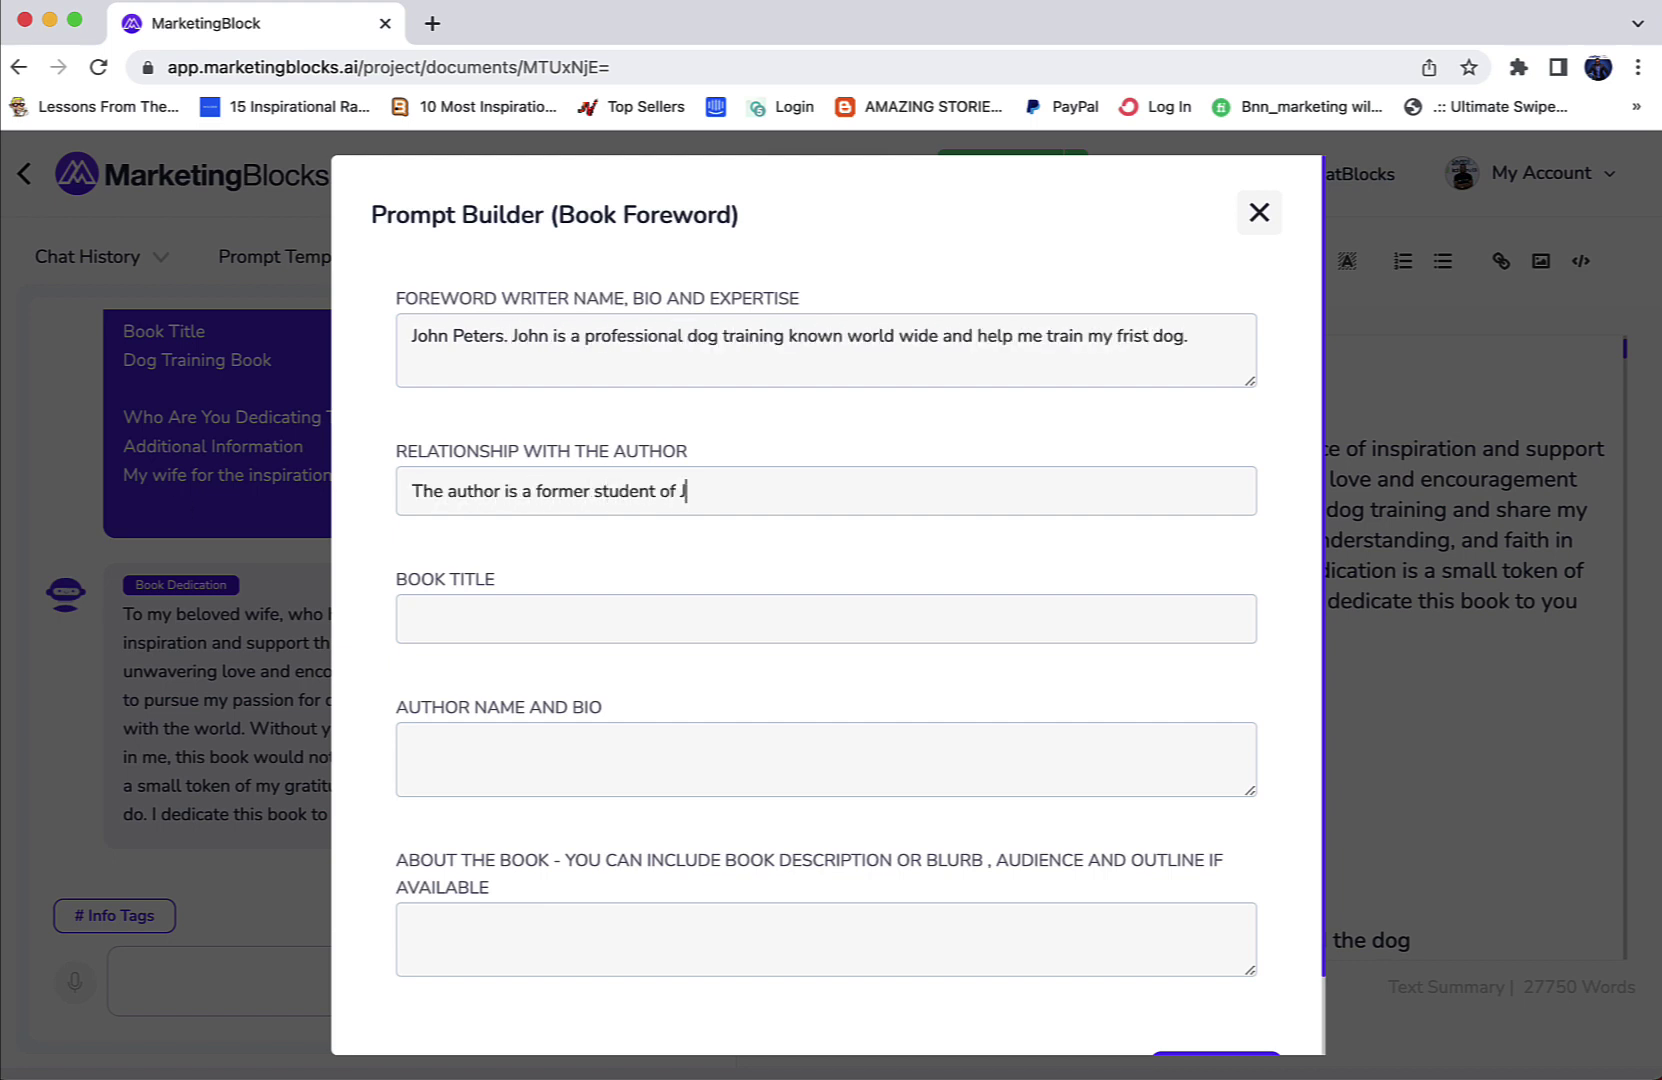
click(826, 619)
text(#)
click(377, 439)
Step: Enter the author bio, insert #AboutTheBook, and generate the foreword
click(494, 772)
text(Ifiok Nkem - )
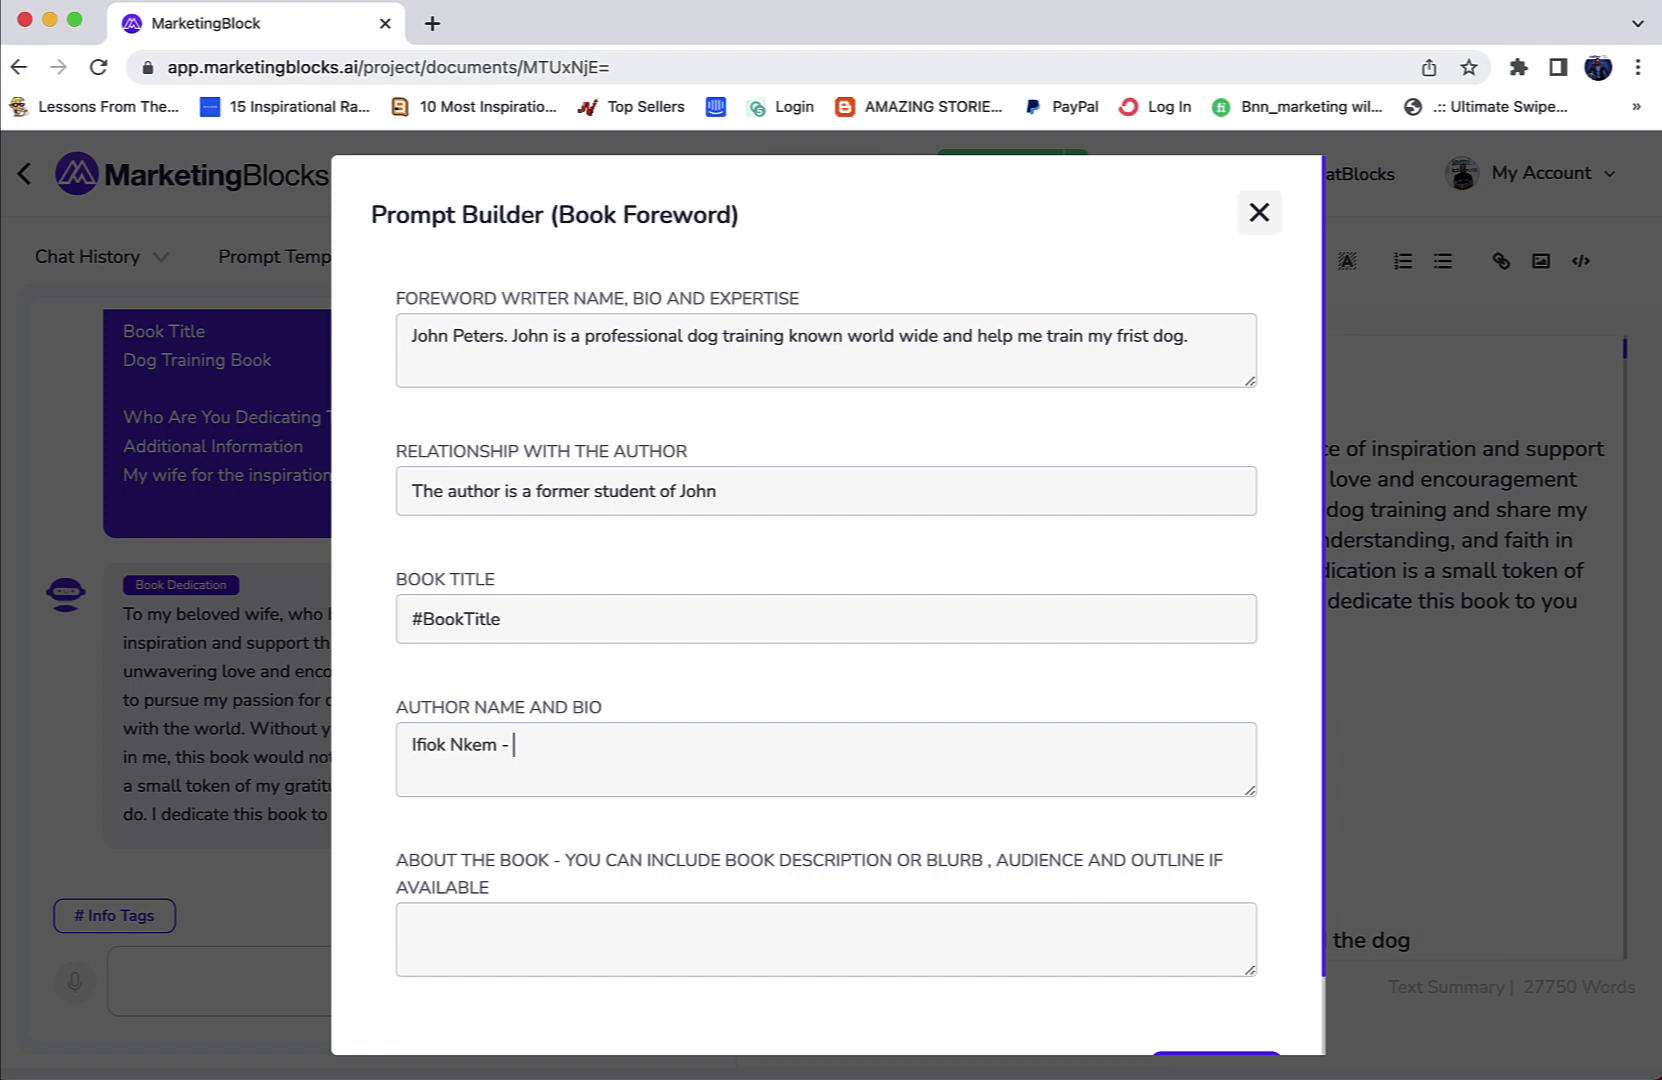
text(A dog lover and dog trainer)
click(572, 916)
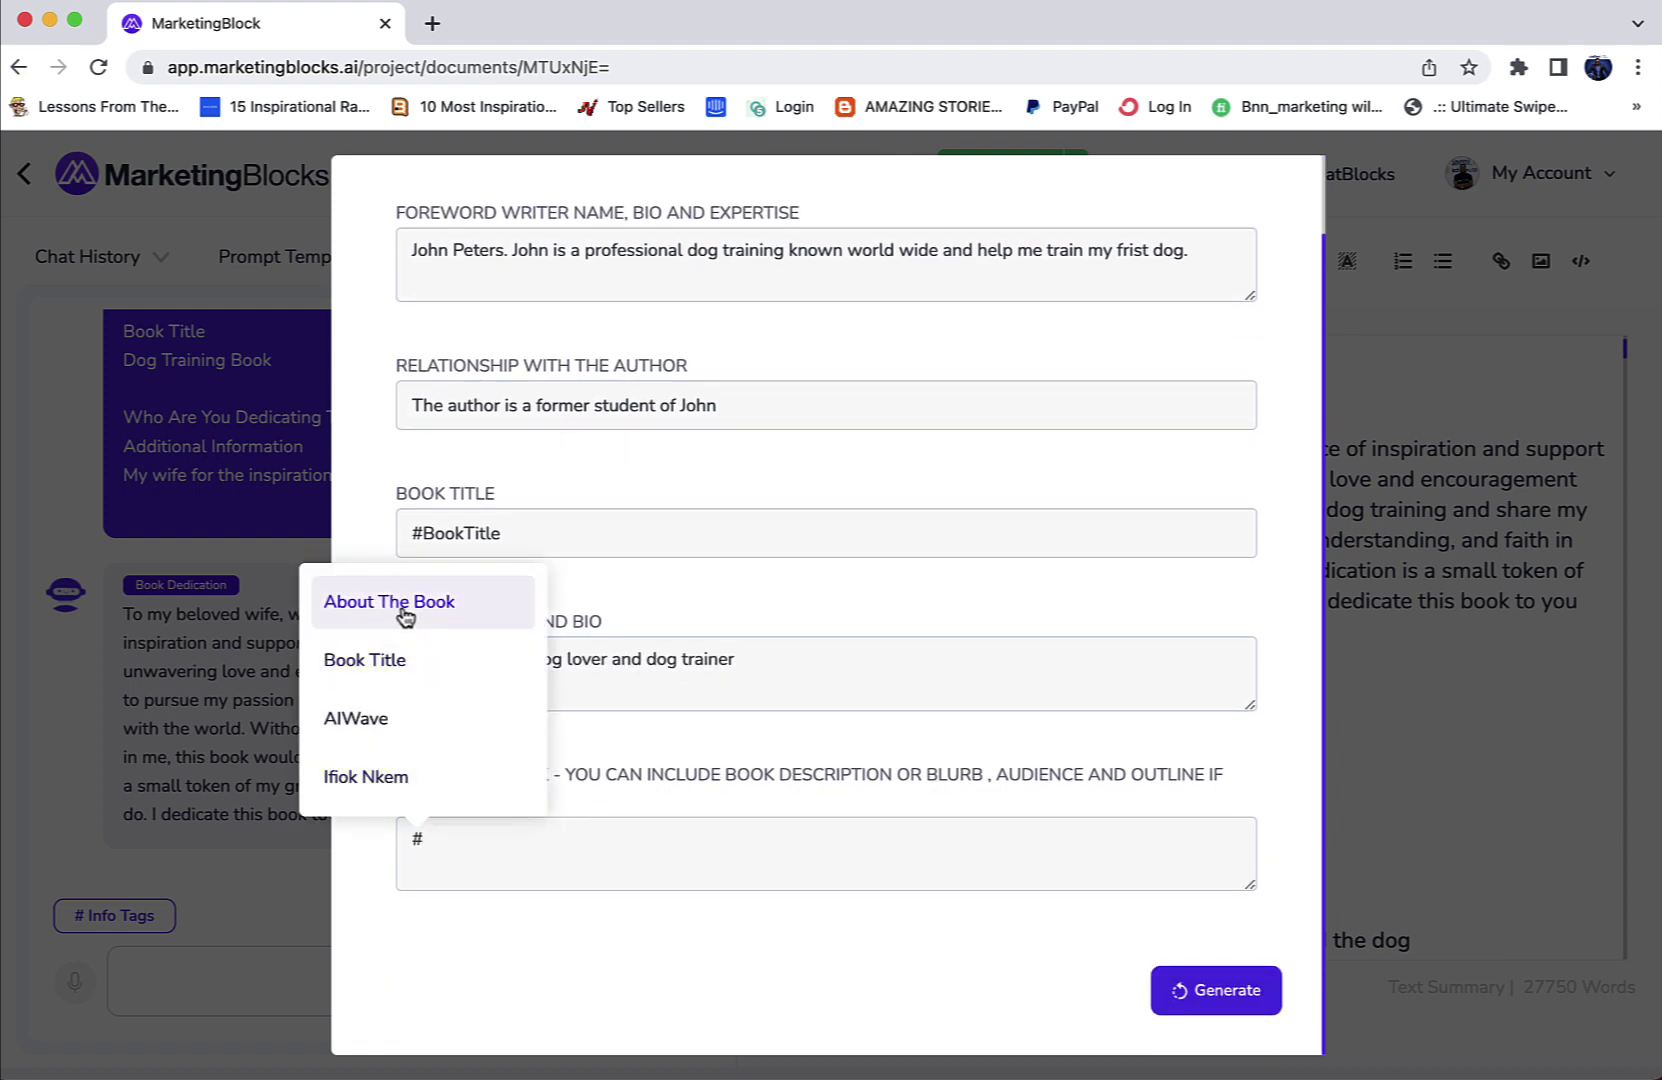
click(405, 611)
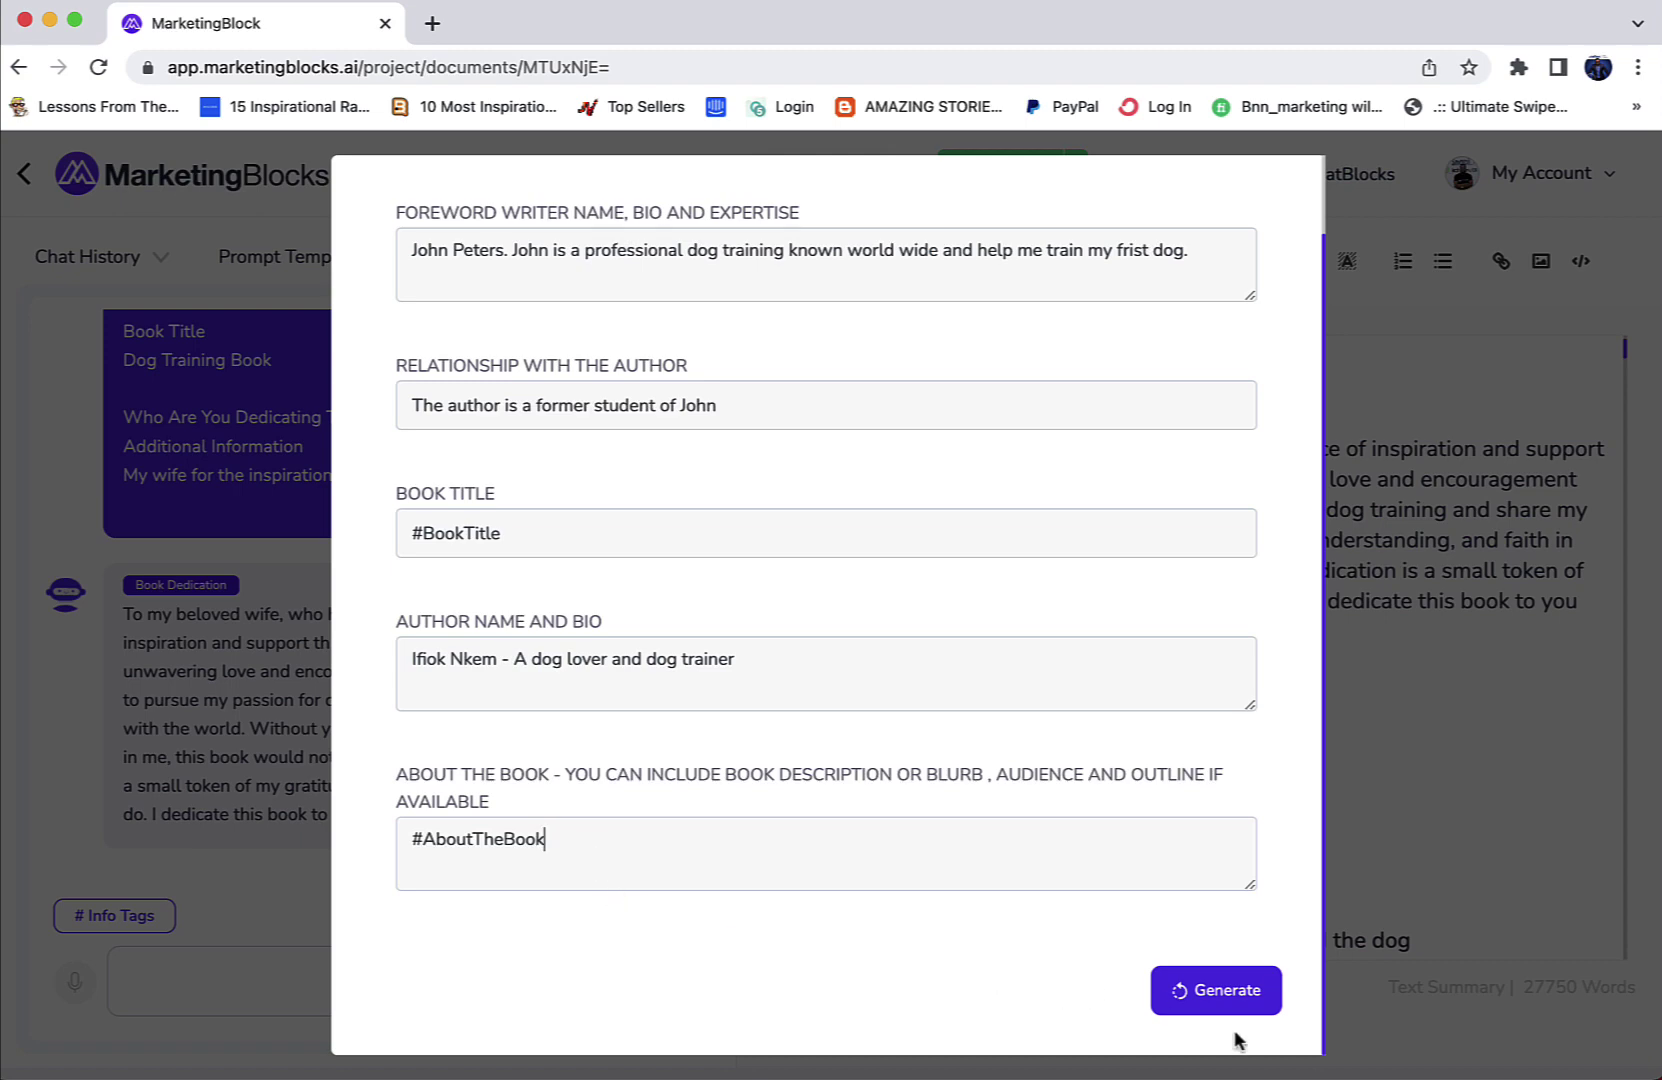
click(1215, 990)
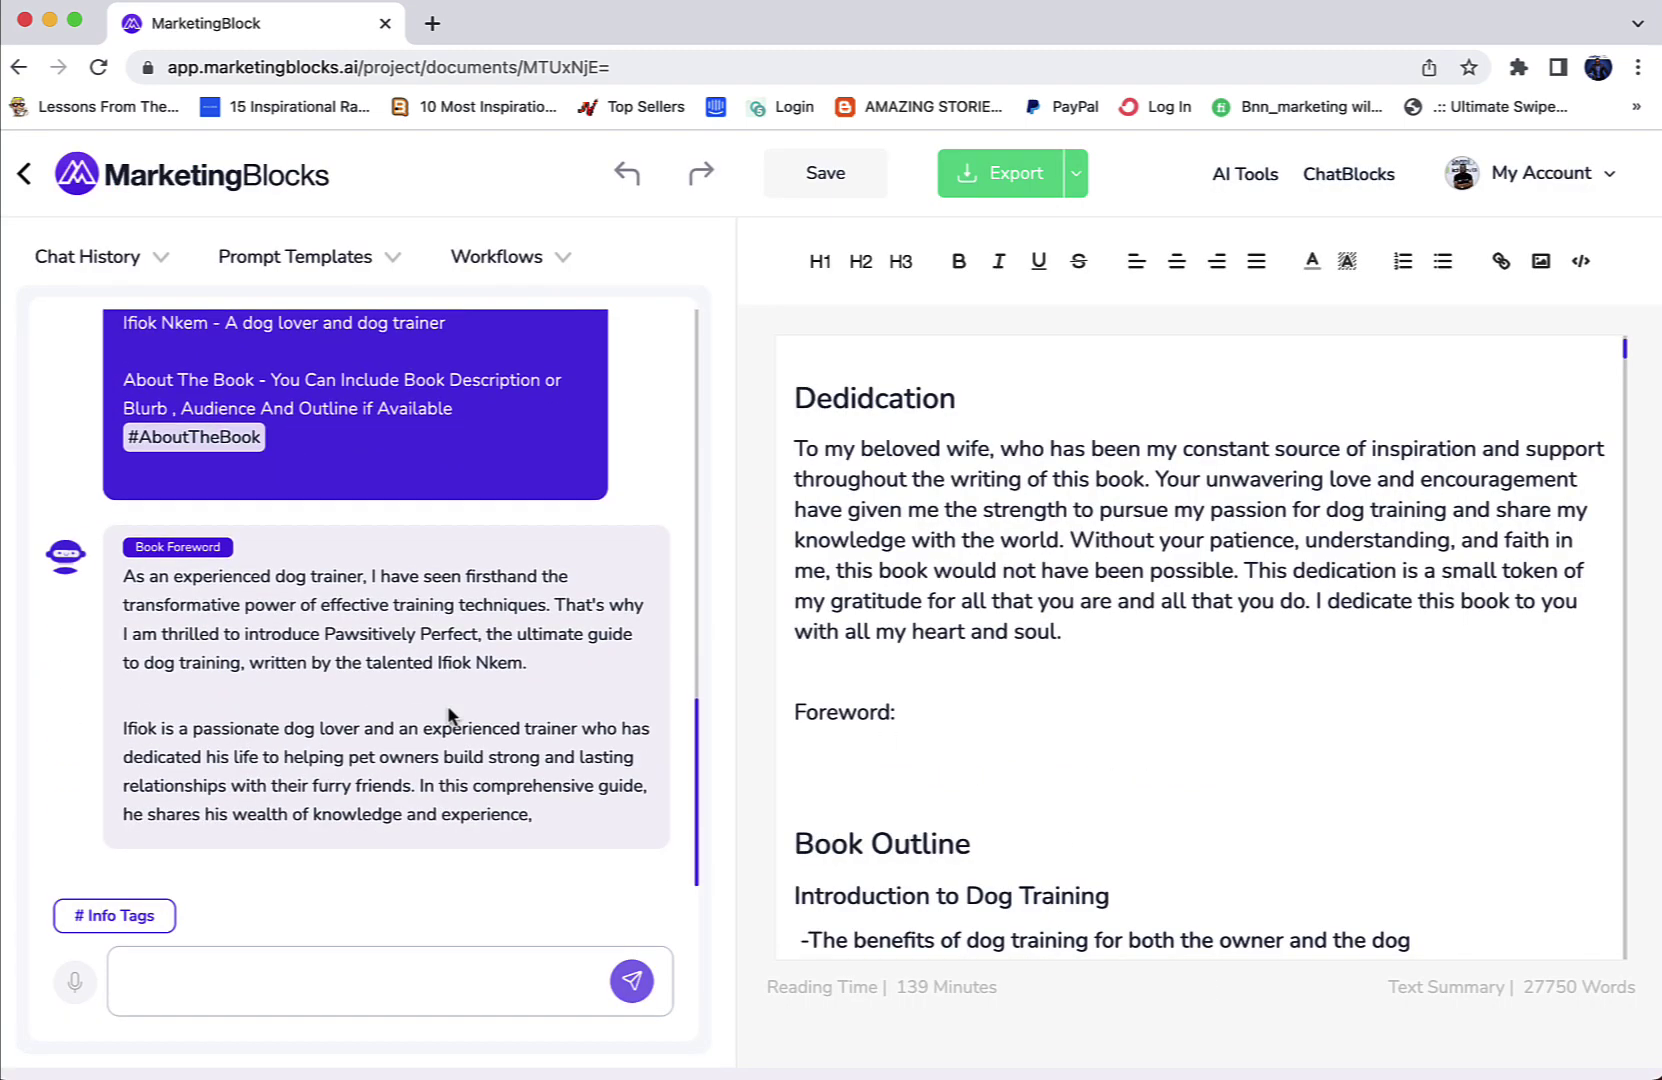
scroll(448, 714, down, 5)
scroll(448, 714, down, 5)
click(815, 765)
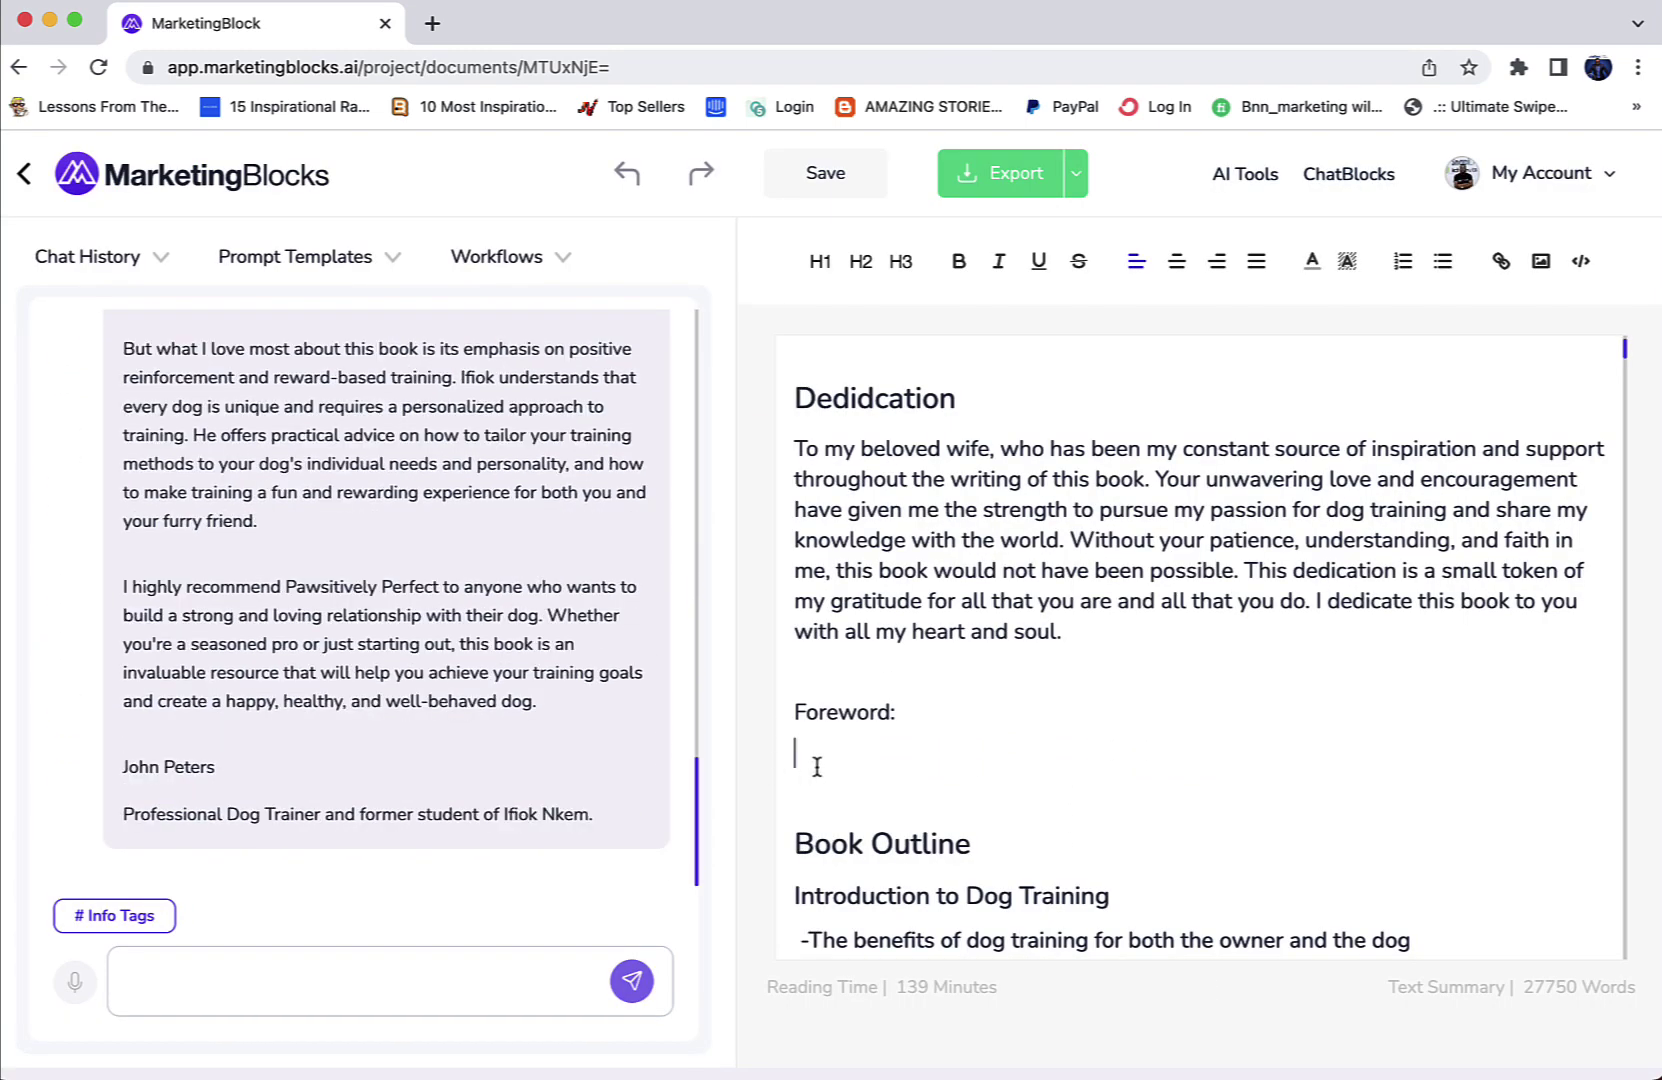
click(573, 821)
scroll(1221, 568, down, 3)
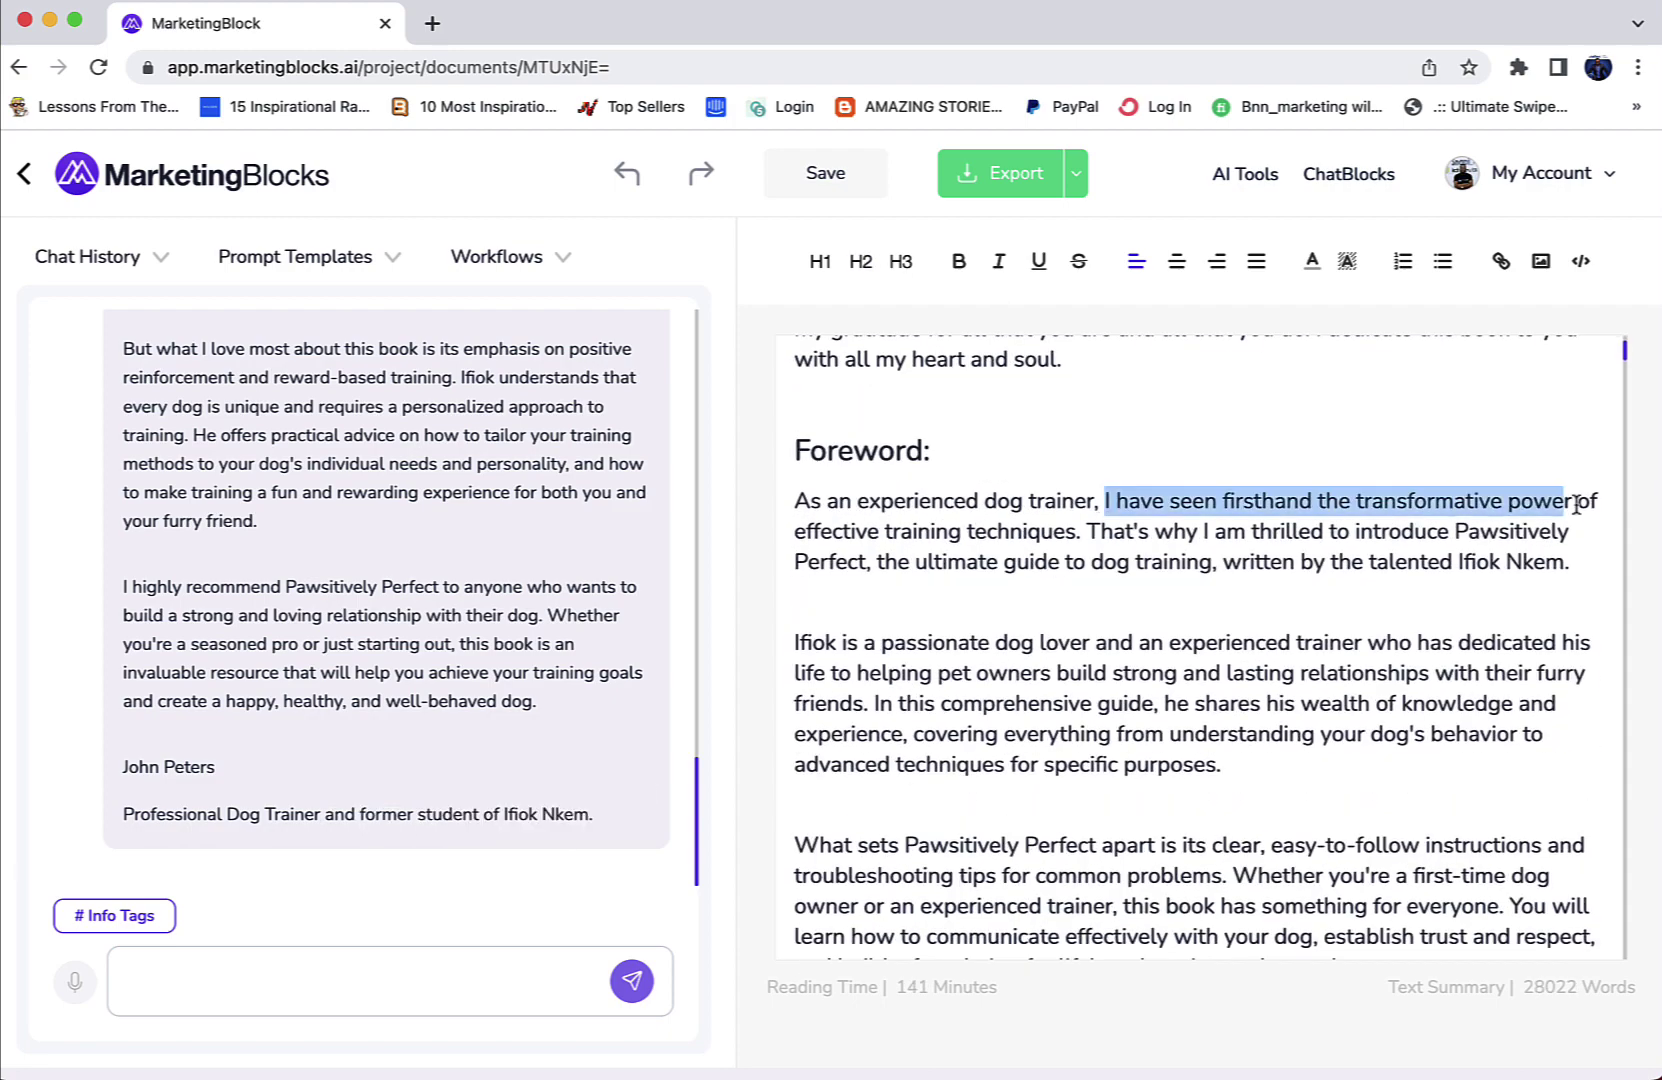
scroll(1221, 567, down, 5)
scroll(1221, 568, down, 3)
drag(795, 708, 1182, 711)
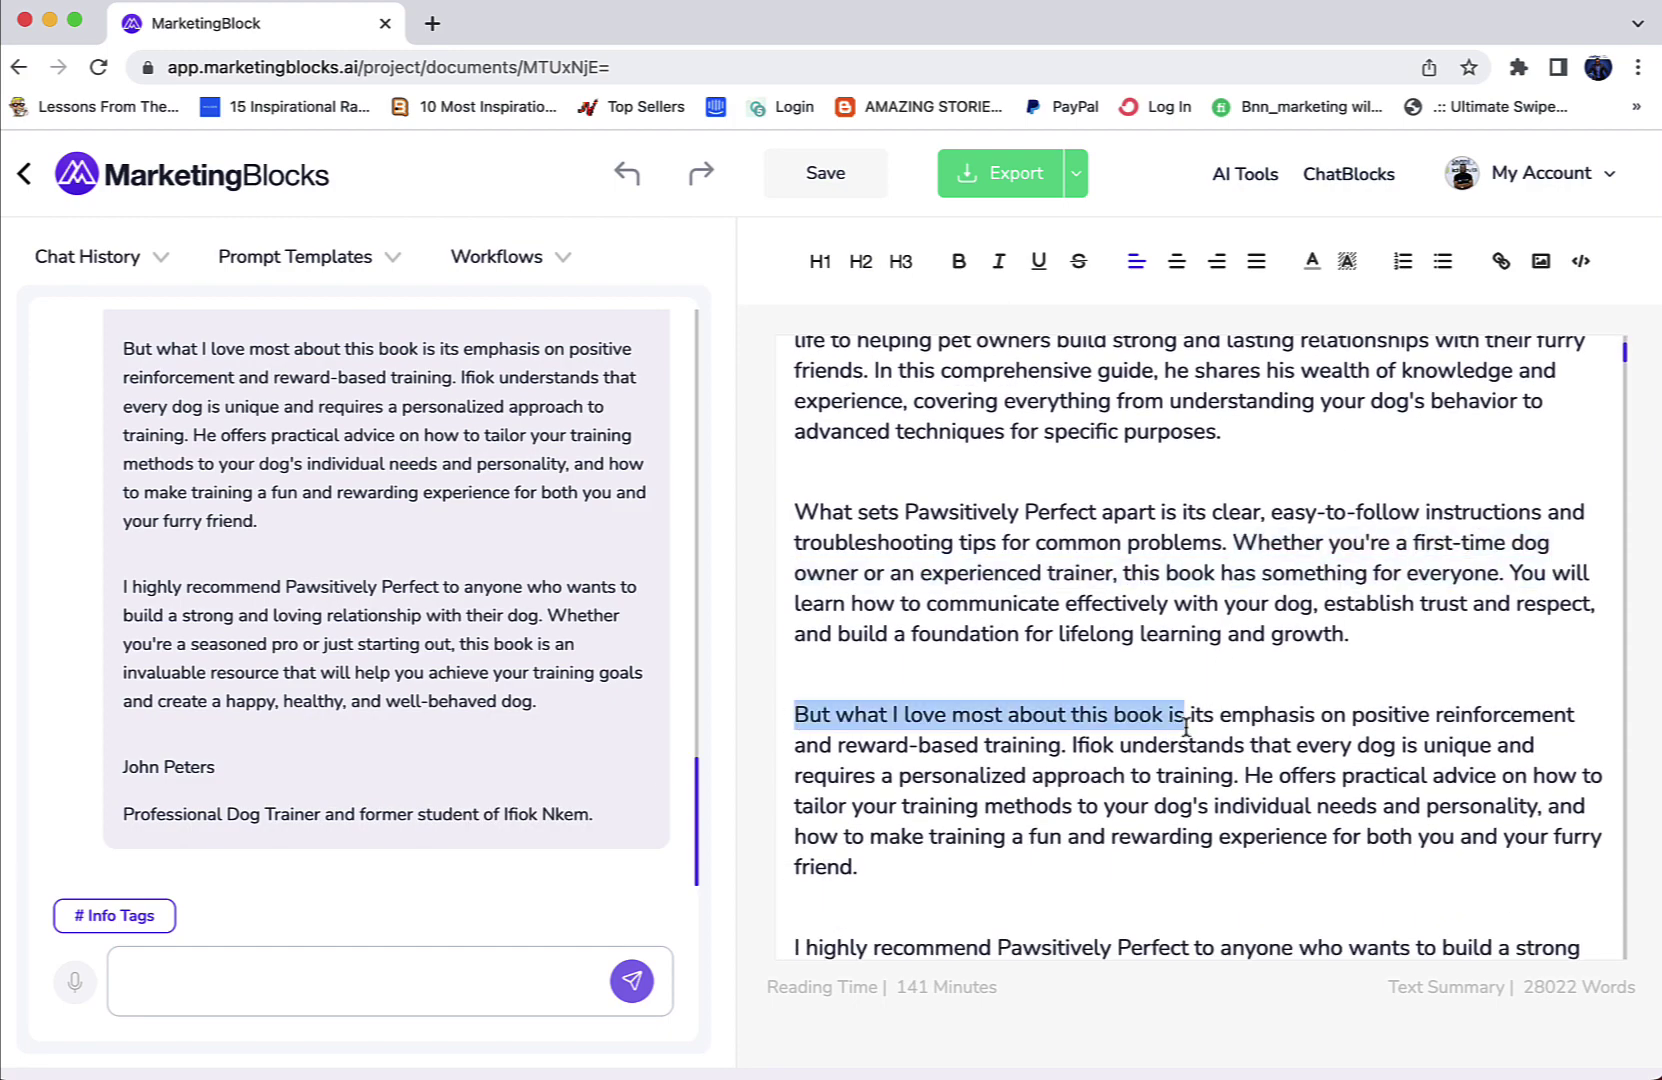
scroll(1221, 649, down, 2)
drag(794, 507, 1500, 561)
click(1053, 530)
scroll(1168, 584, down, 3)
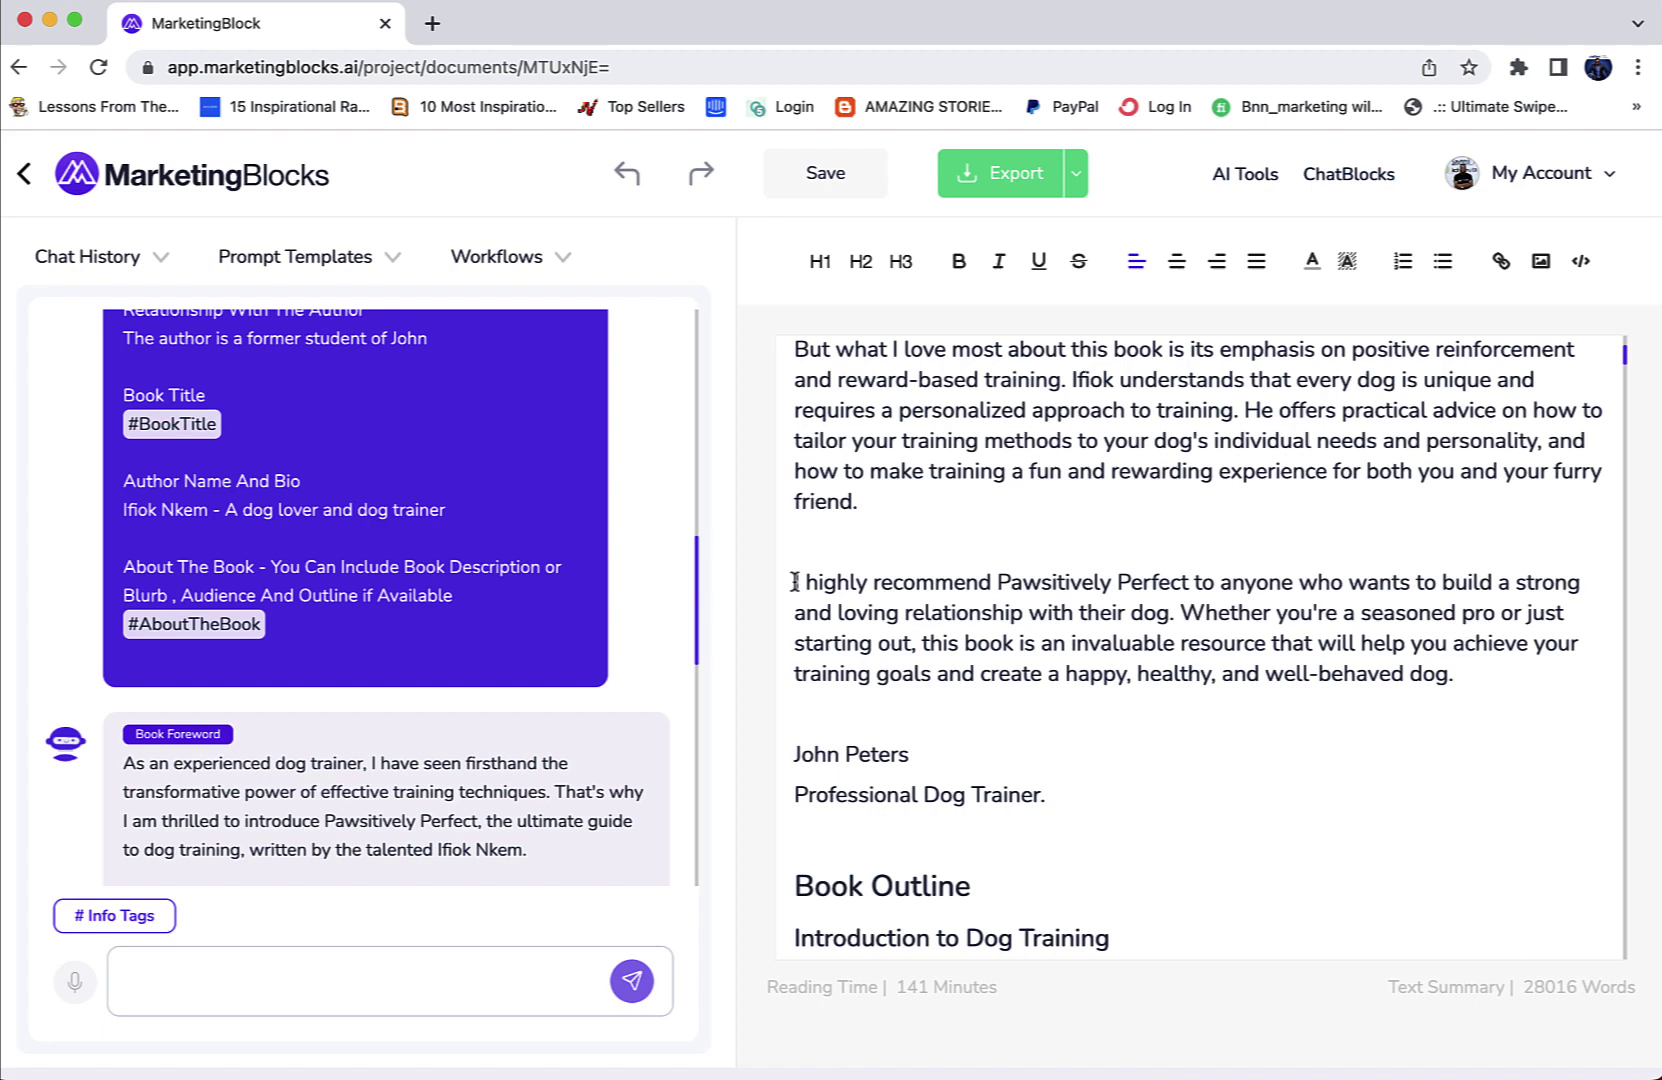
scroll(1169, 650, up, 10)
scroll(430, 667, down, 8)
text(Write 10 compelling 1-liners for the book)
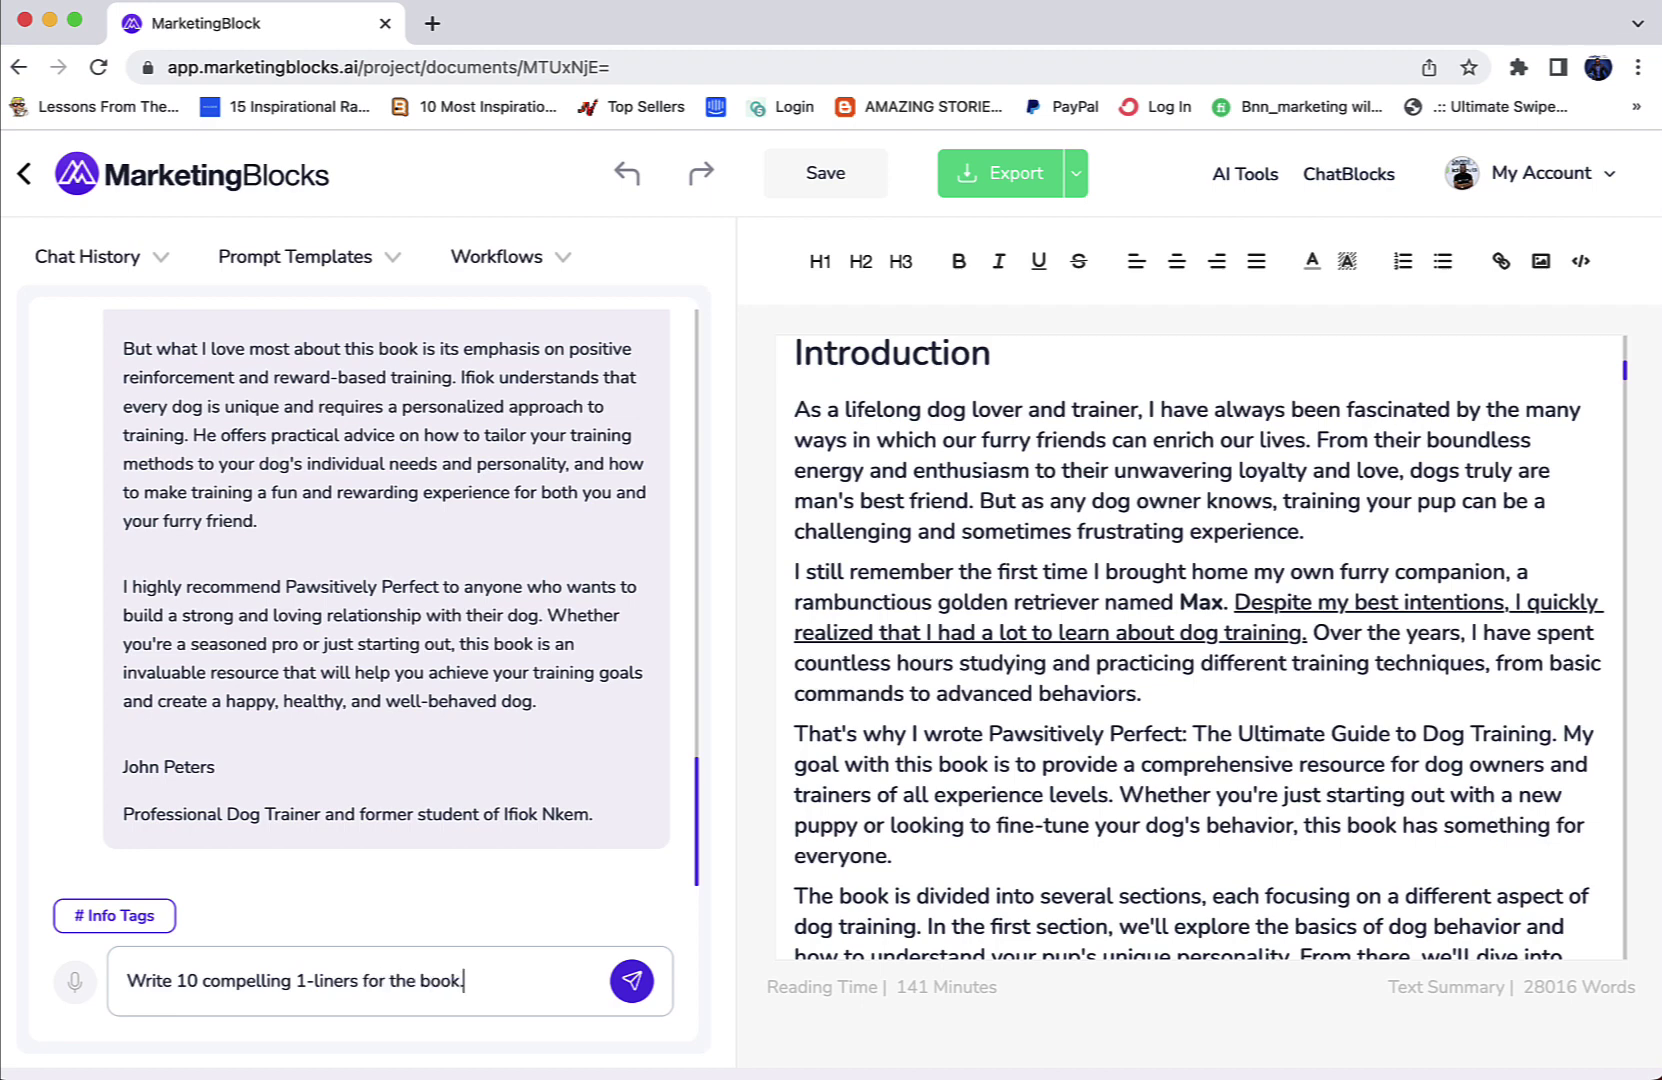
Step: Send the chat request 'Write 10 compelling 1-liners for the book.'
key(Return)
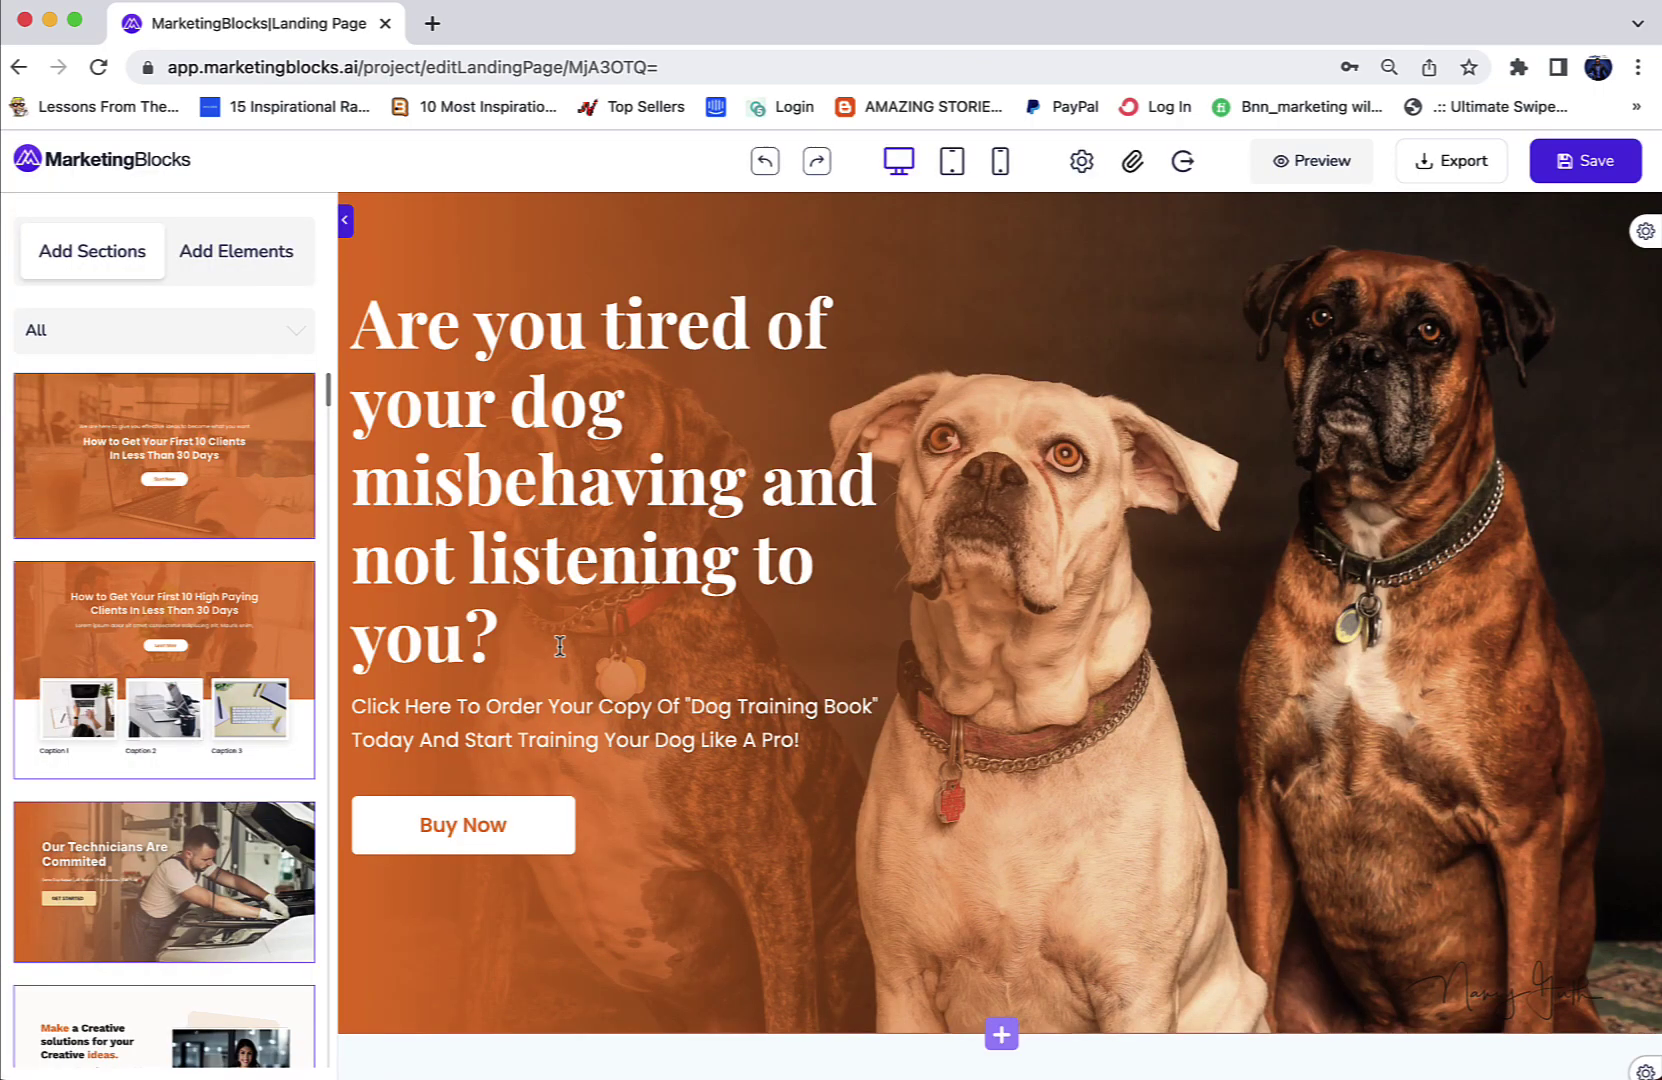
scroll(559, 646, down, 5)
scroll(558, 646, down, 5)
scroll(559, 646, down, 5)
scroll(559, 646, down, 5)
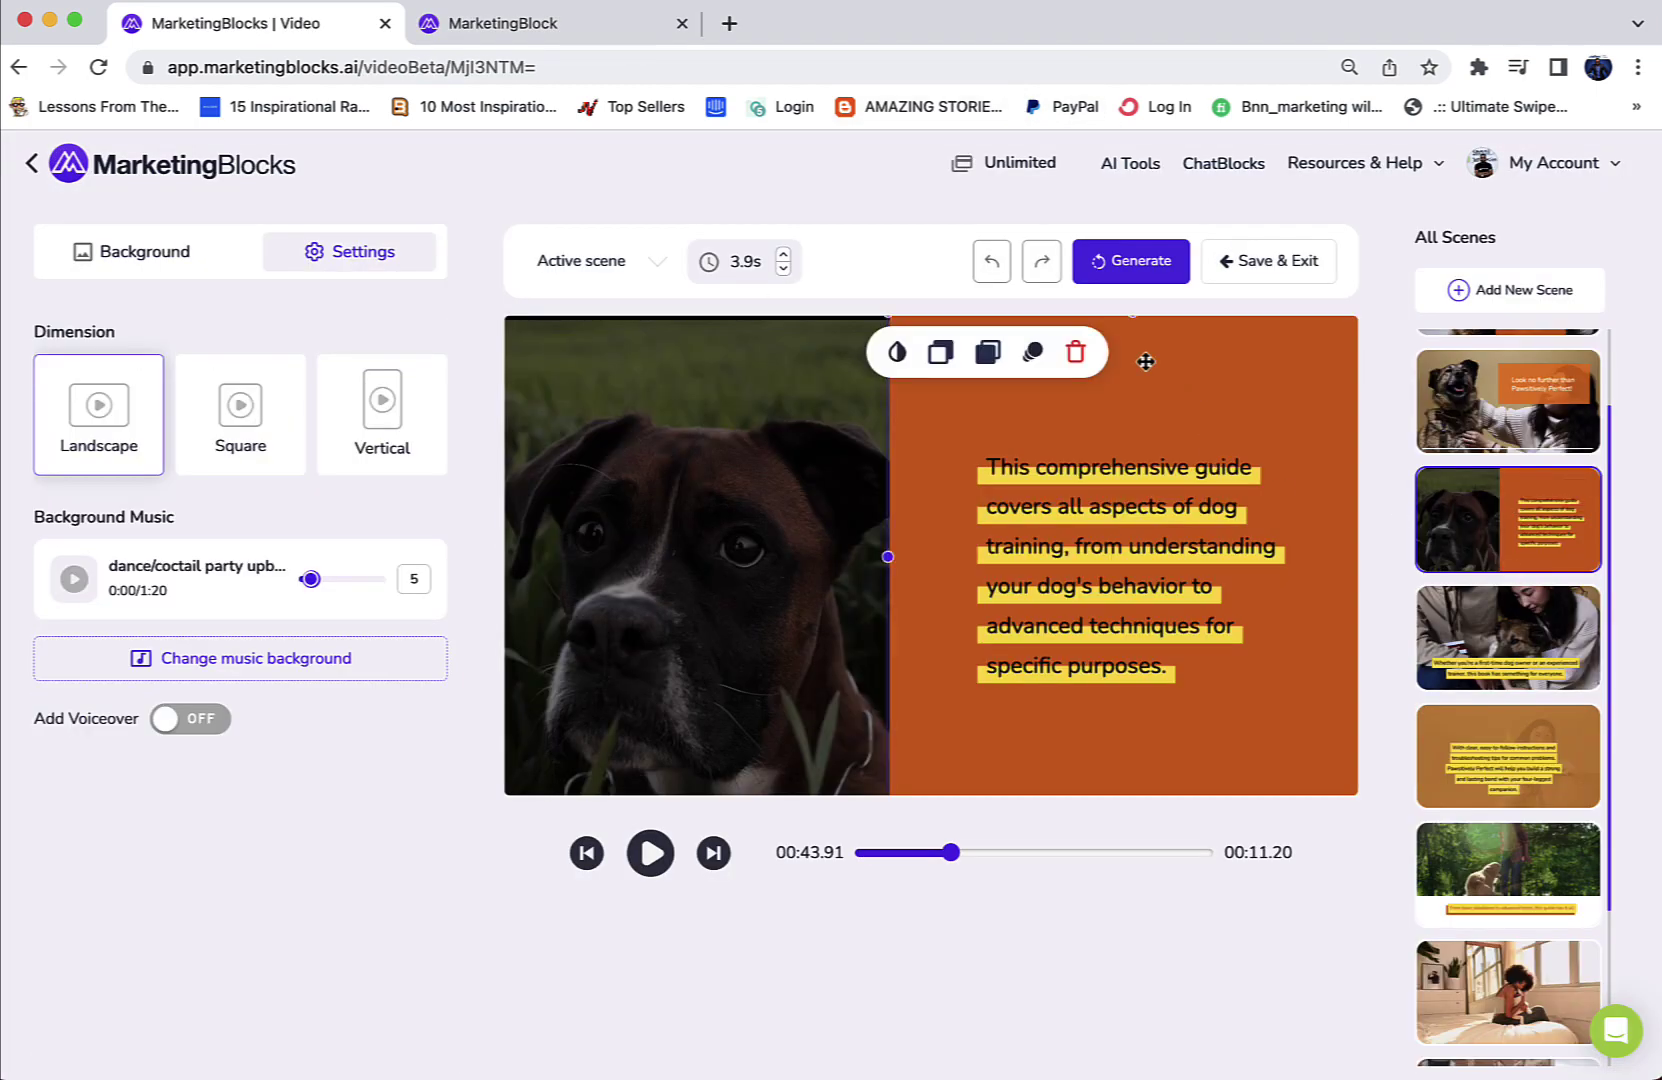
Step: Recolour the boxer scene's text panel from orange to yellow-green and preview the video
click(899, 353)
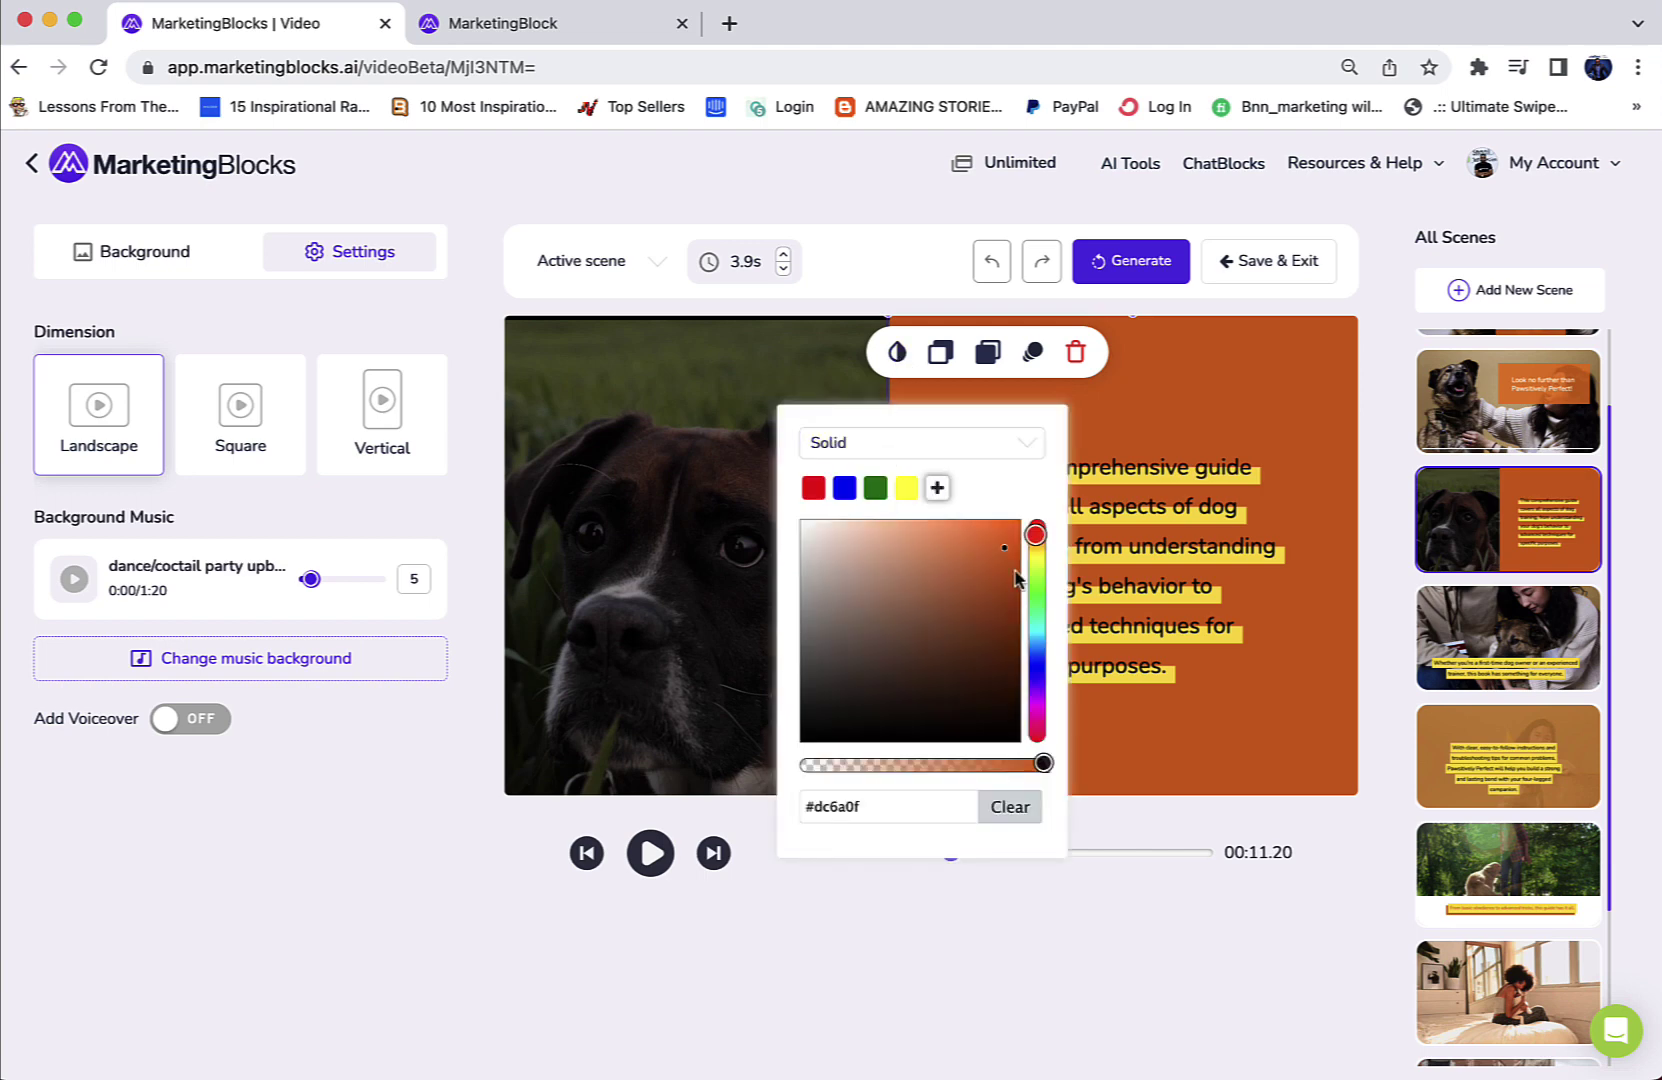
drag(1036, 533, 1036, 571)
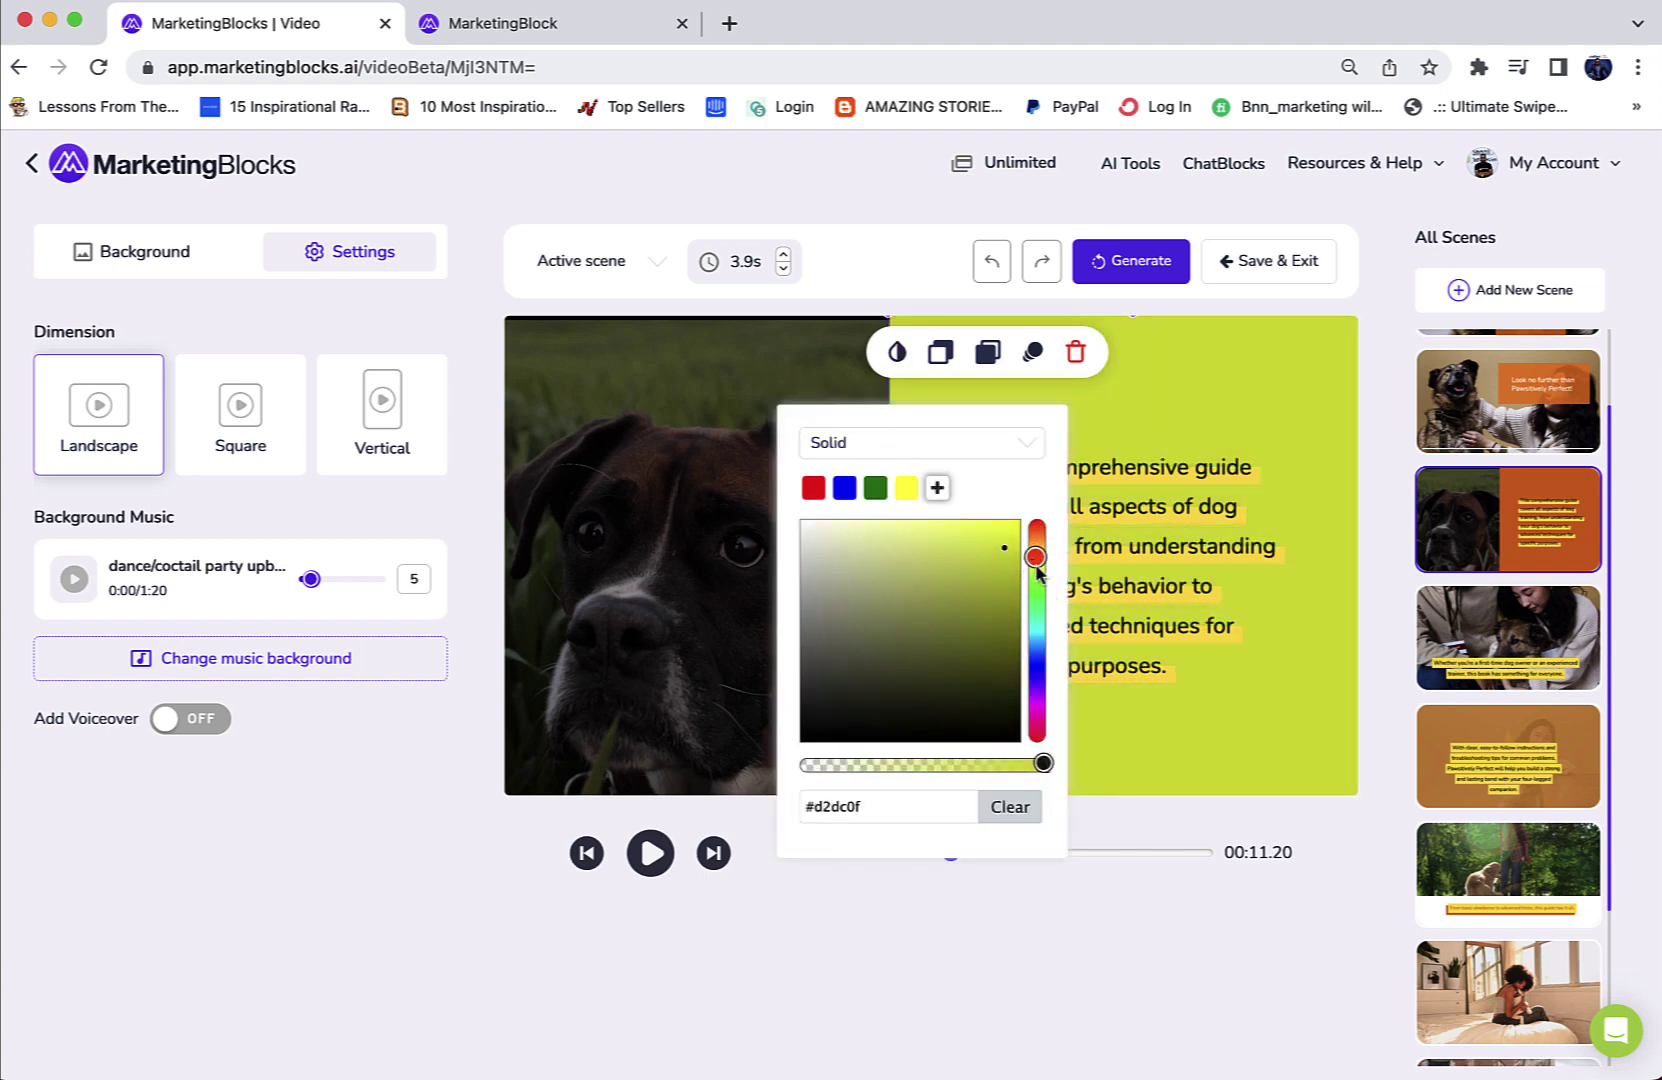
click(1162, 884)
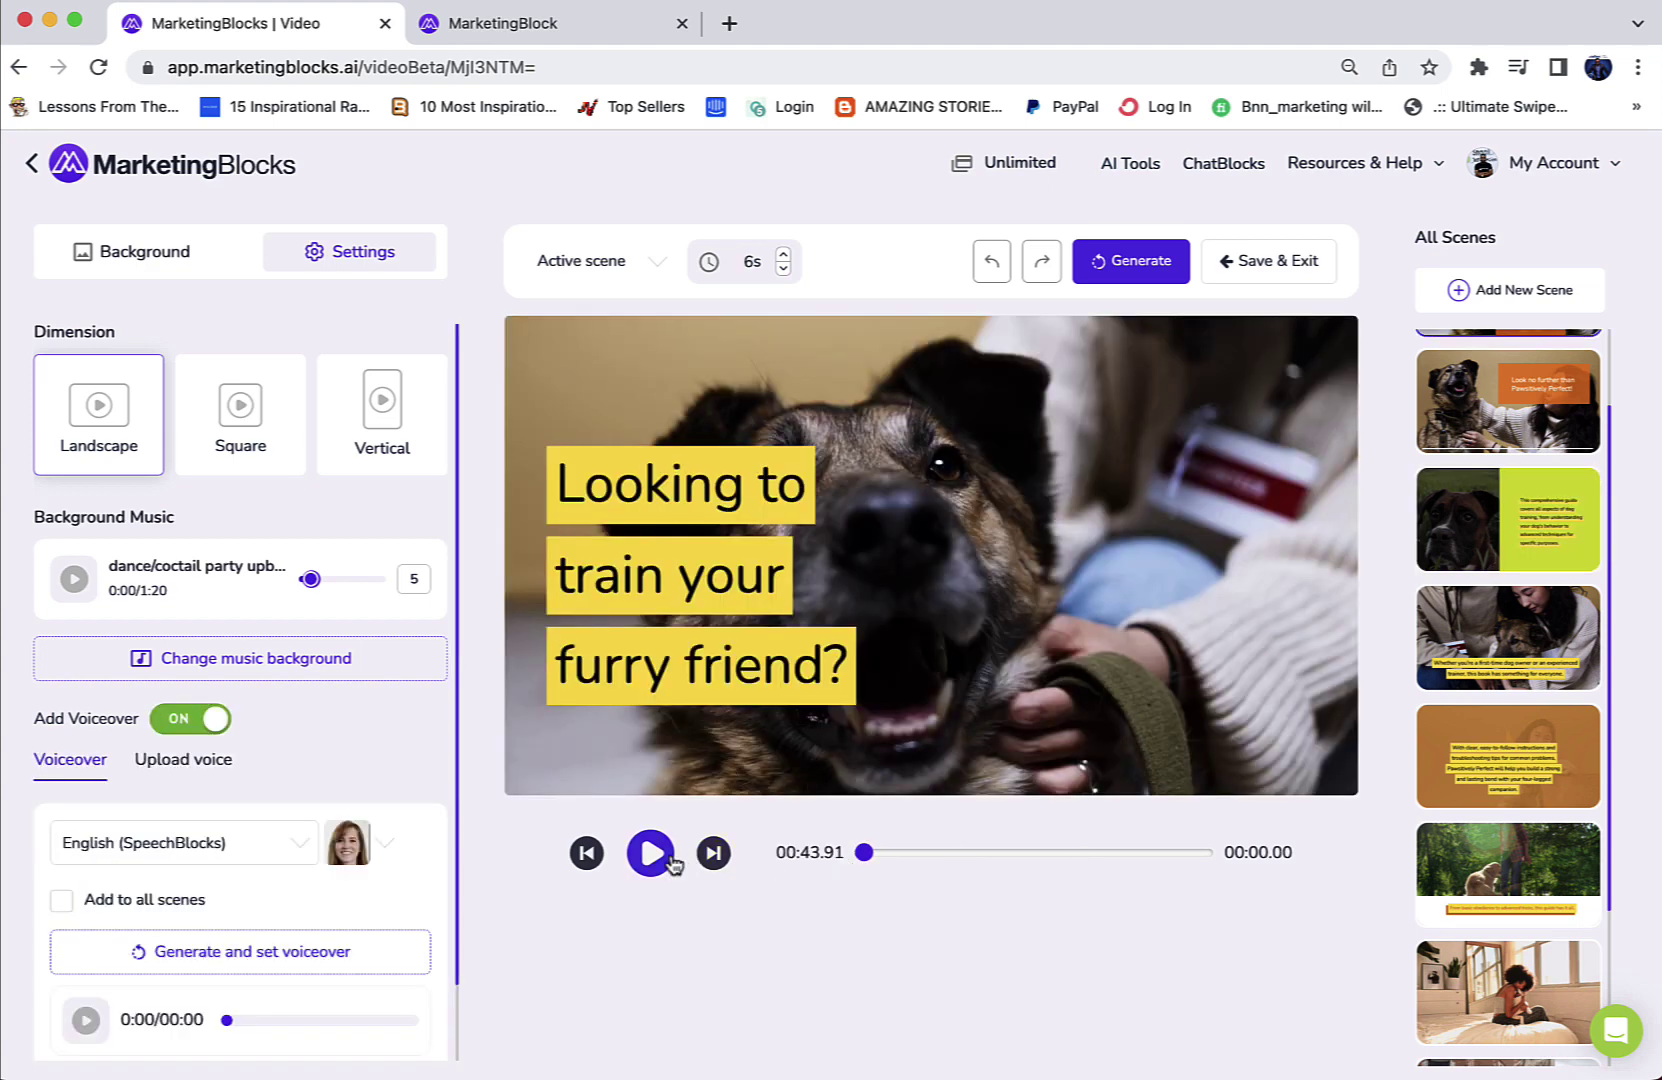
click(650, 852)
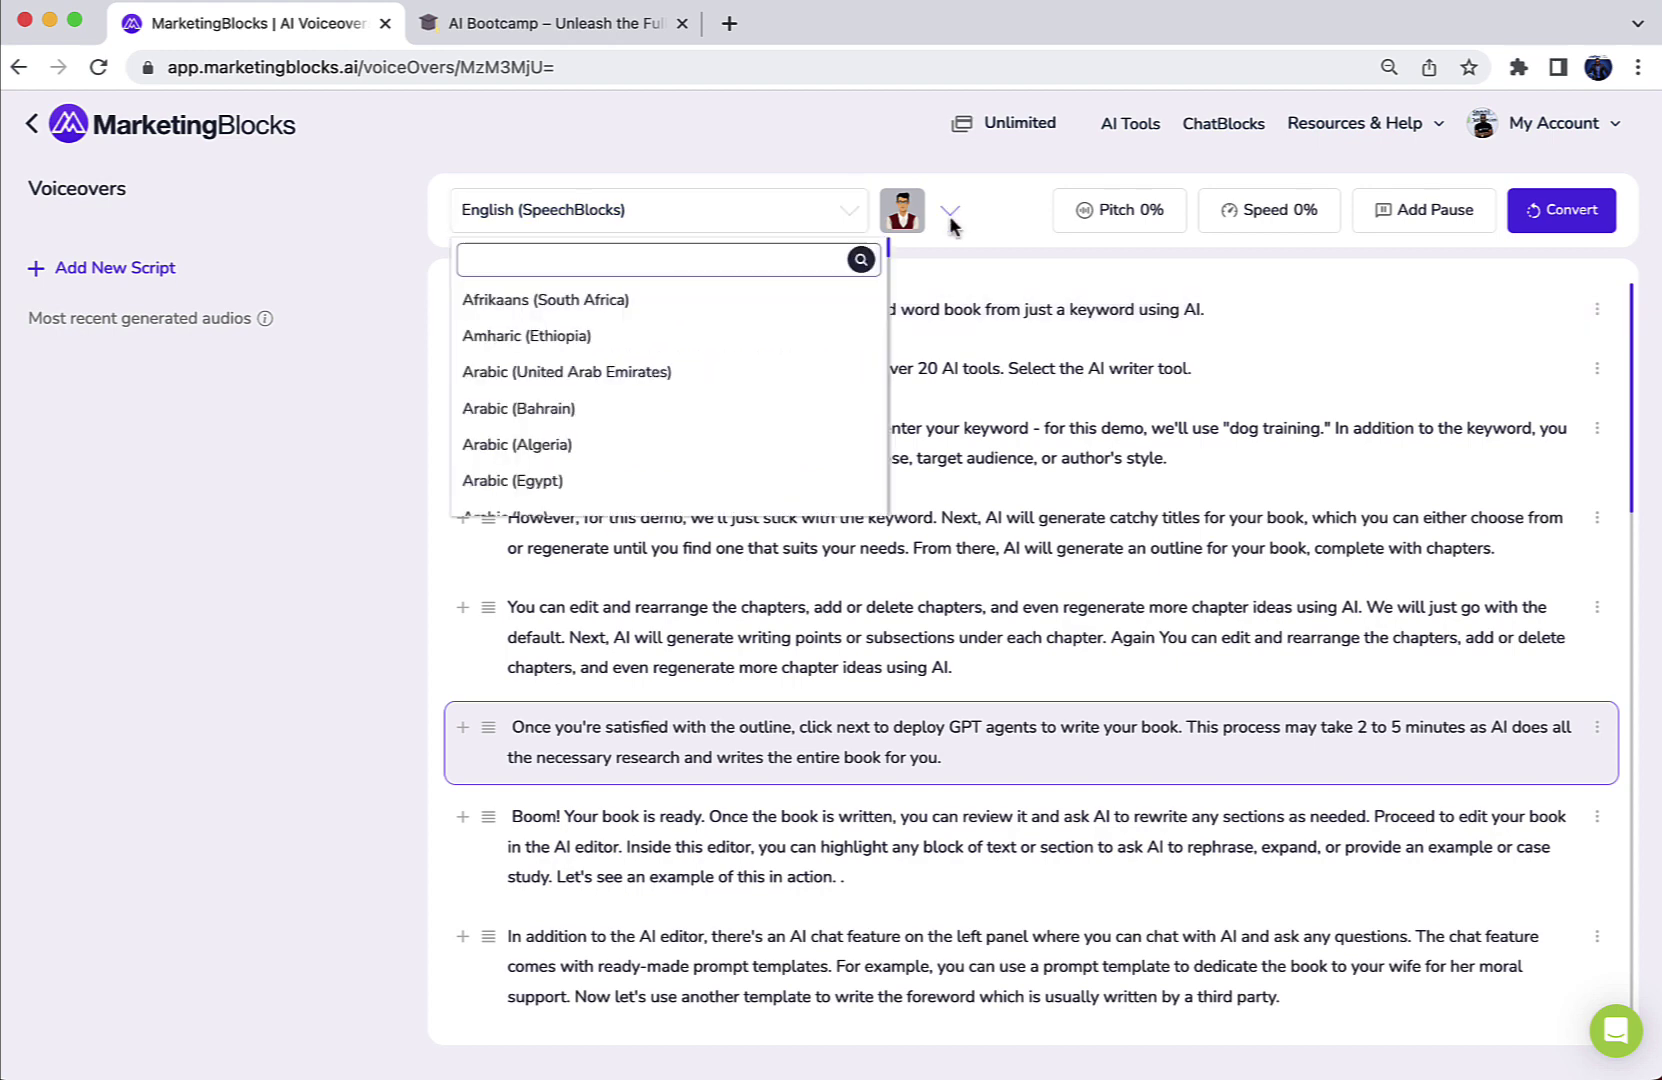
scroll(1097, 481, down, 1)
scroll(1097, 480, up, 1)
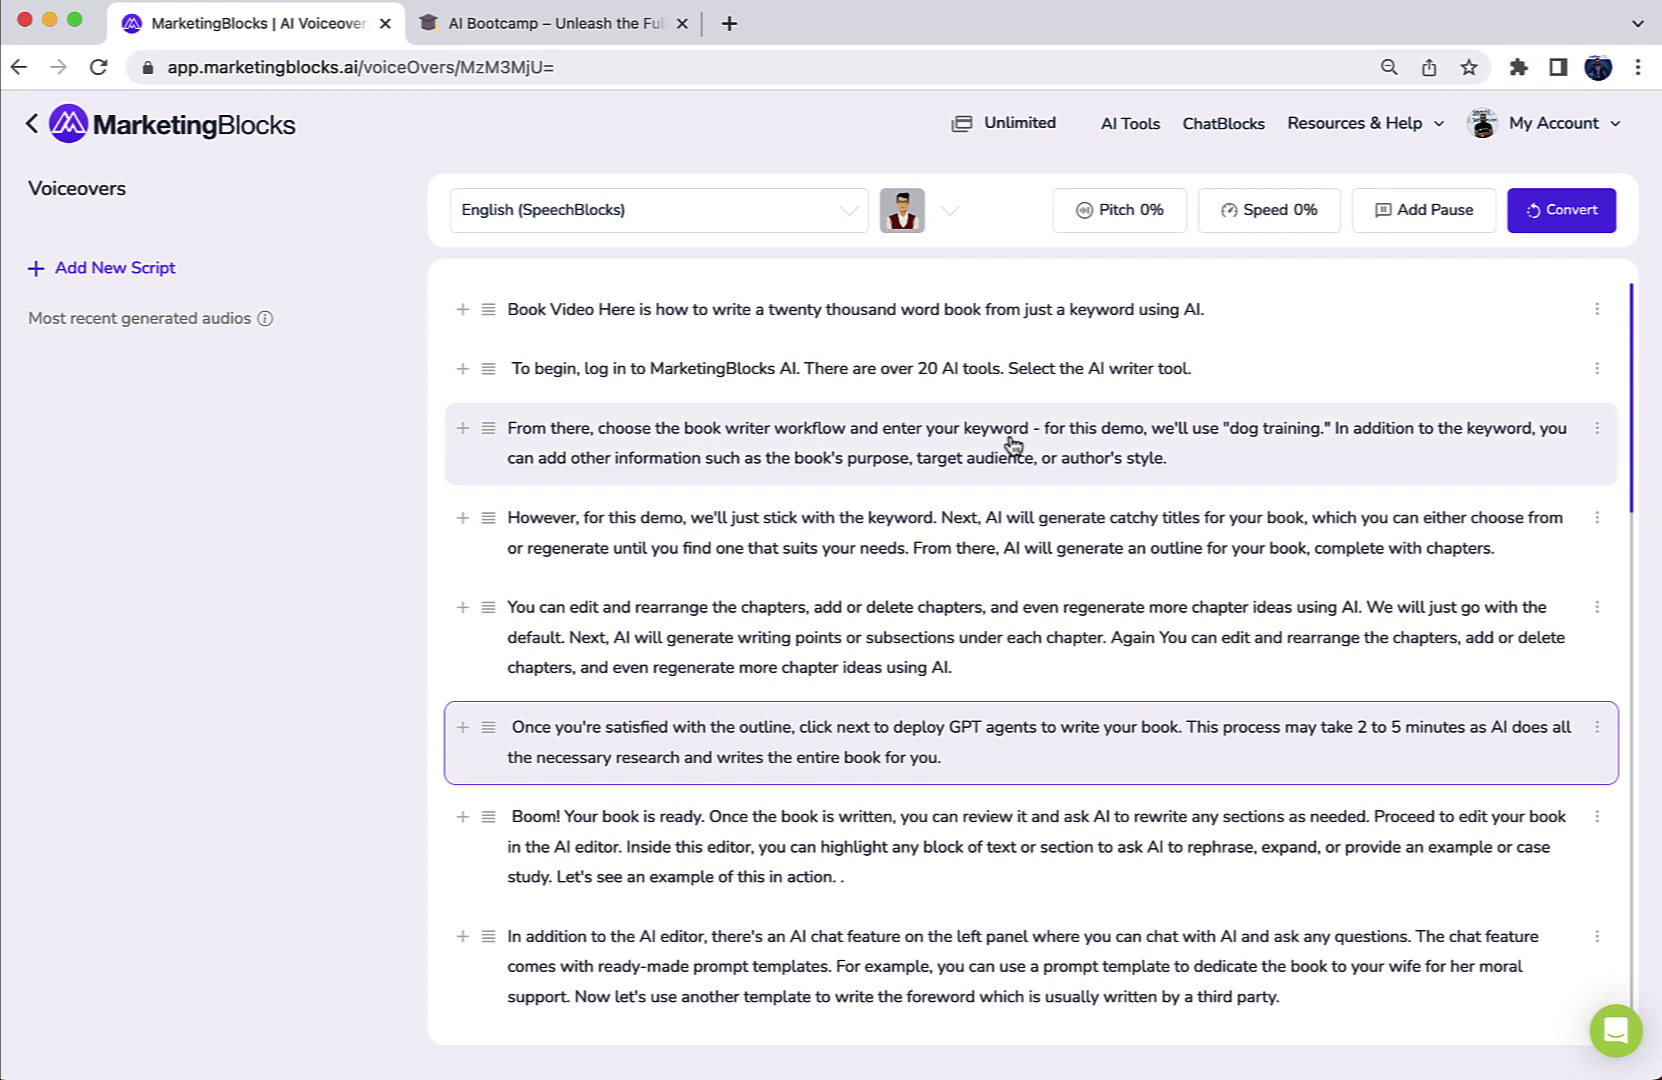
scroll(900, 641, down, 8)
scroll(900, 641, up, 5)
scroll(901, 519, up, 3)
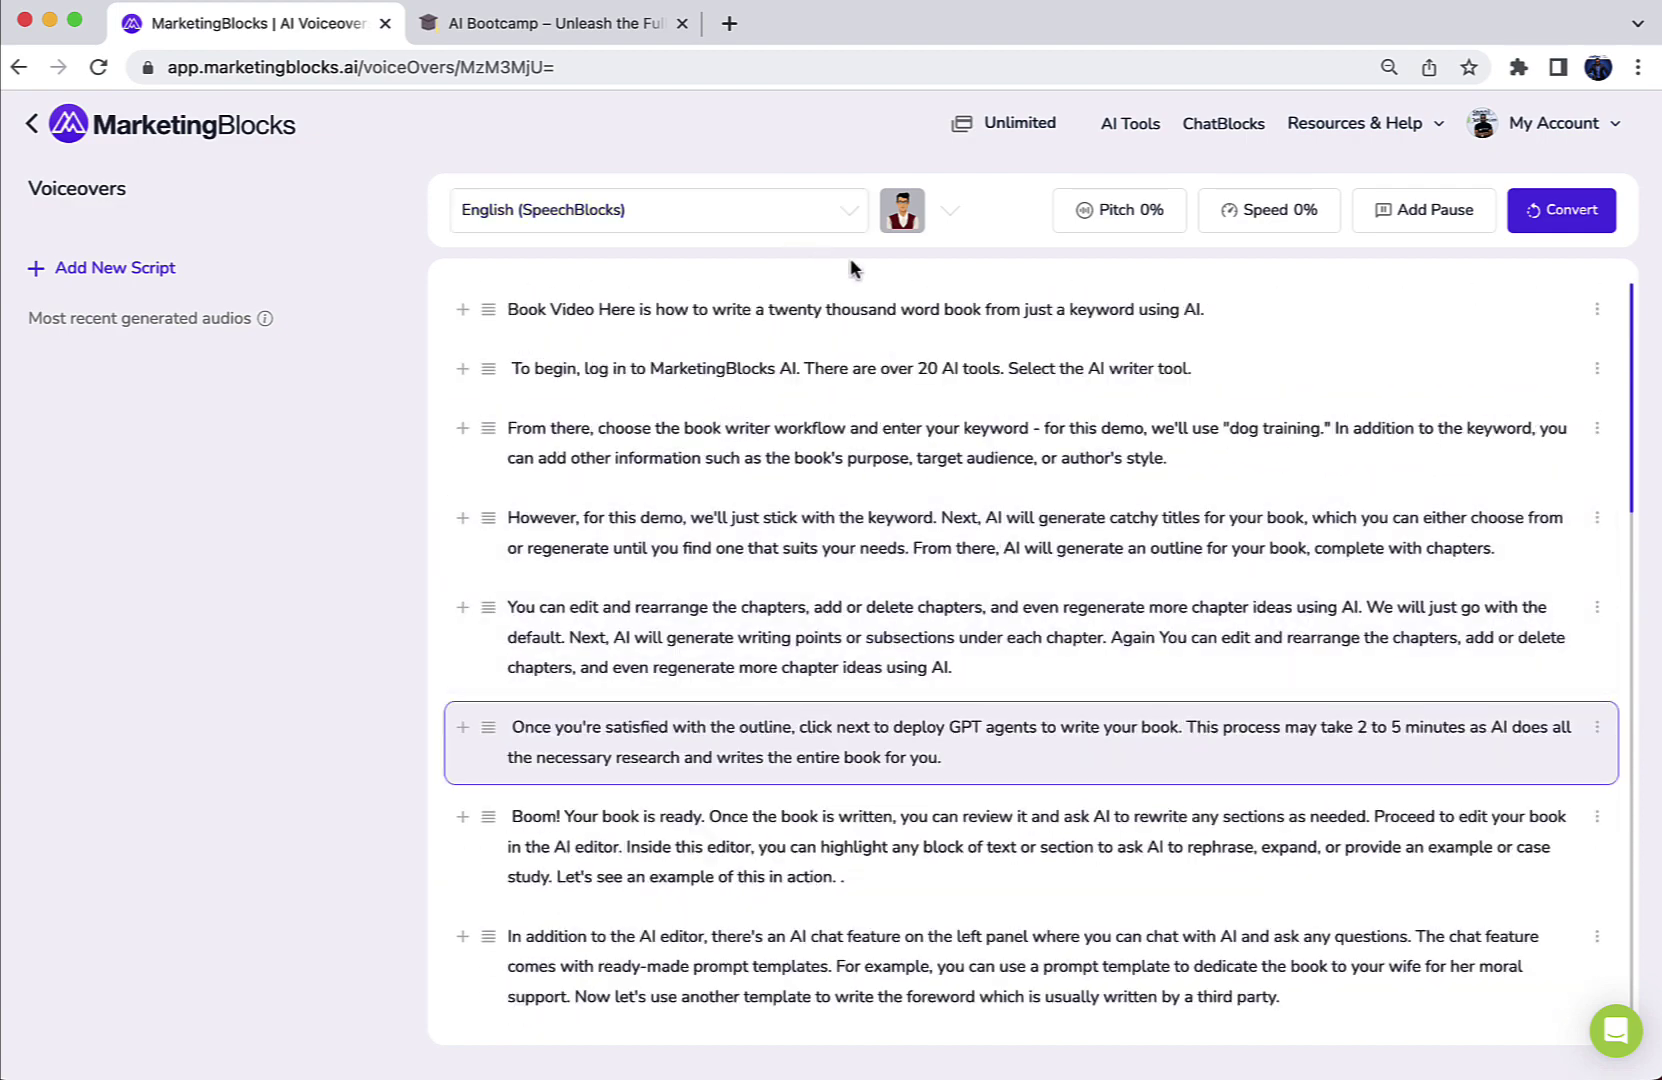
Step: Bring up the Add Custom Voicer form from the narrator voice list
click(952, 219)
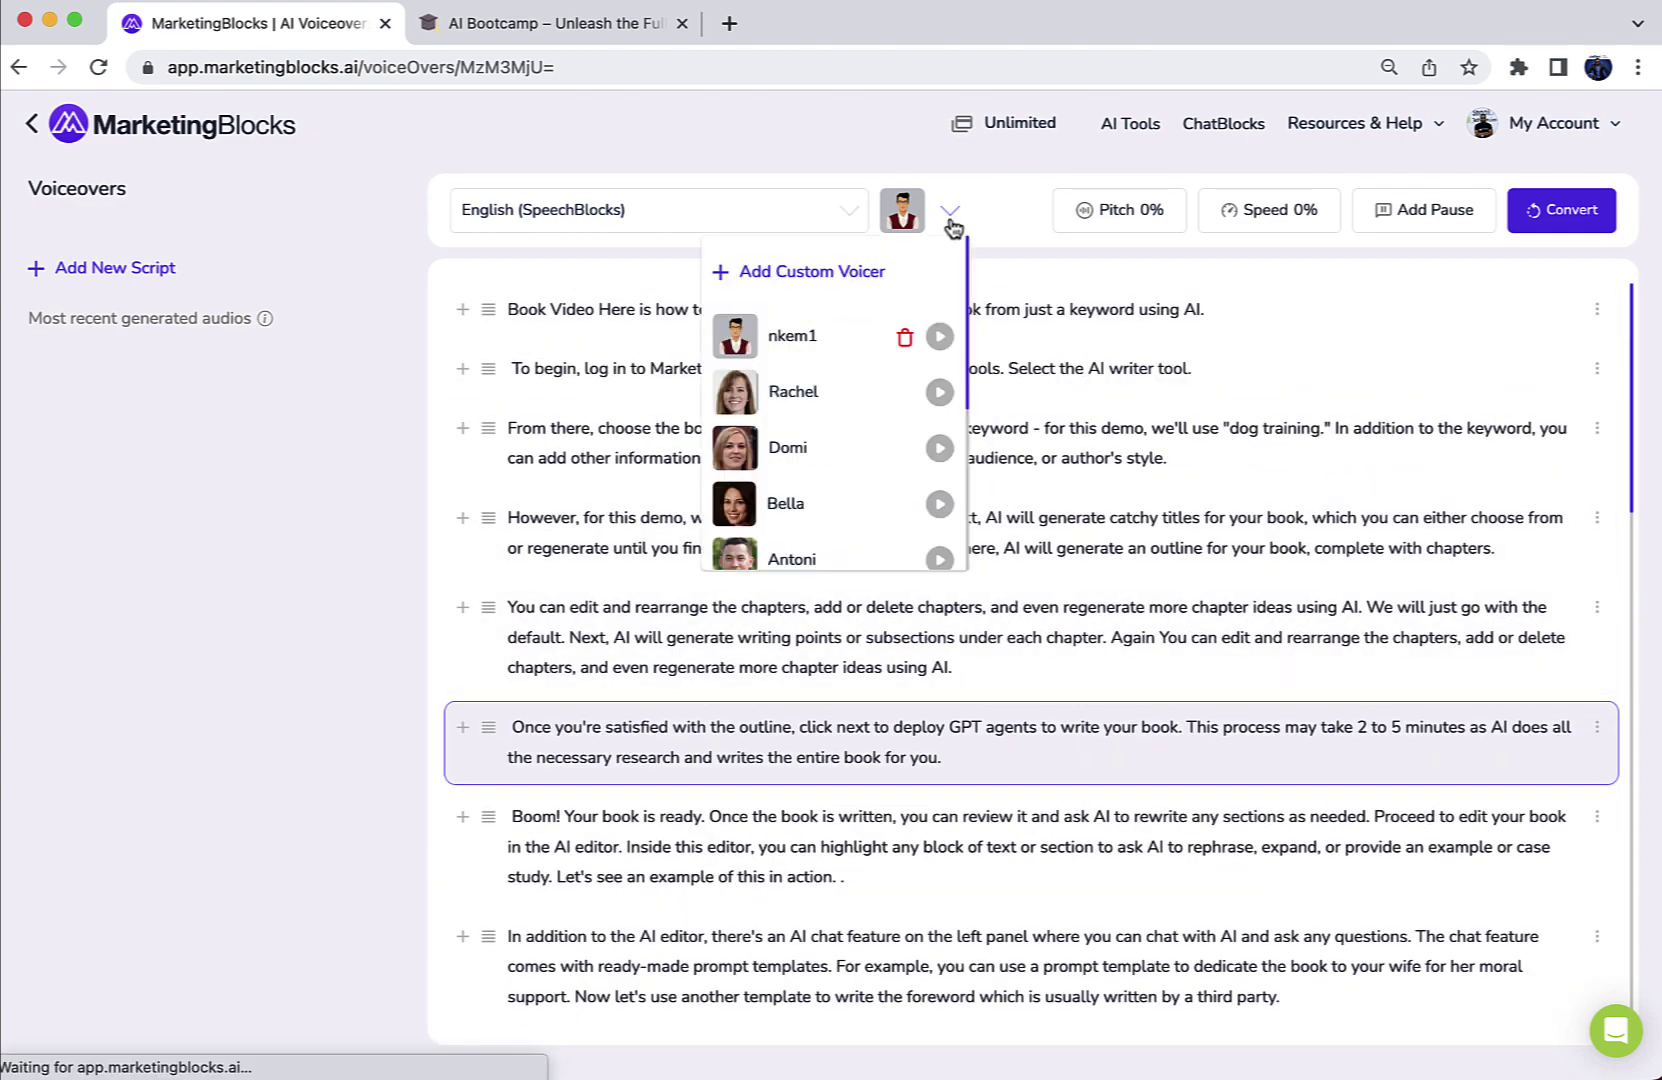
click(872, 281)
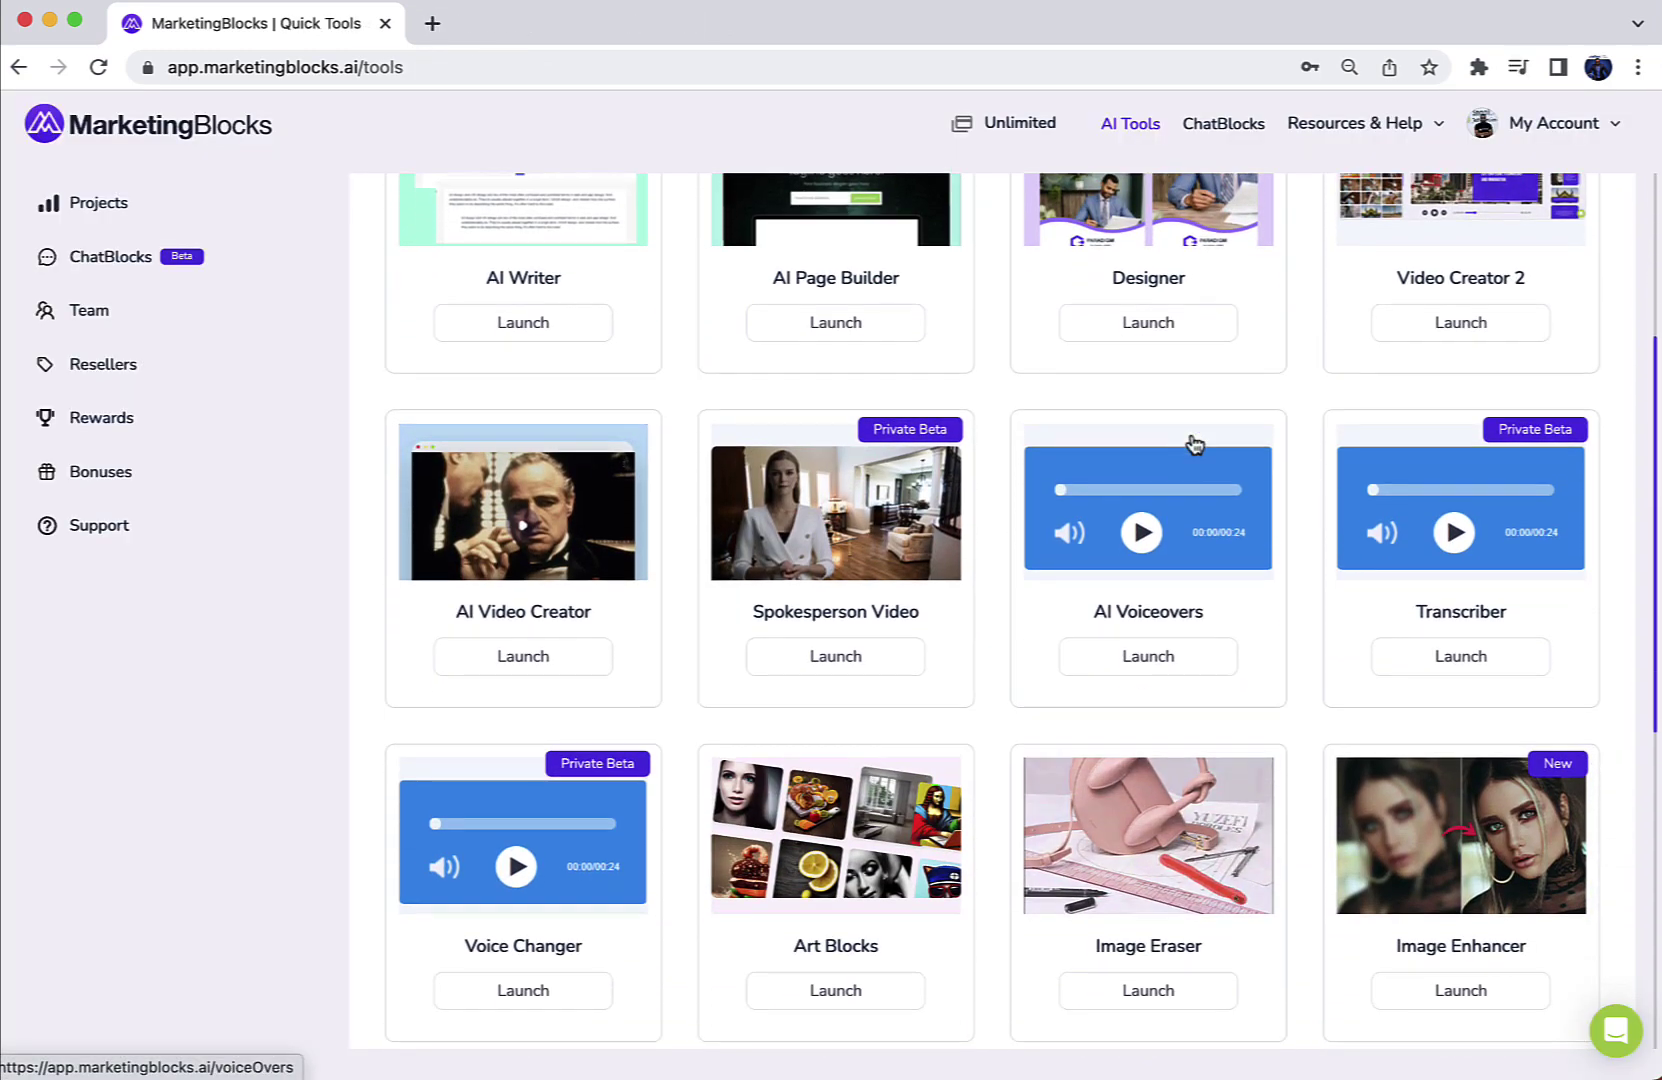
scroll(1195, 446, down, 3)
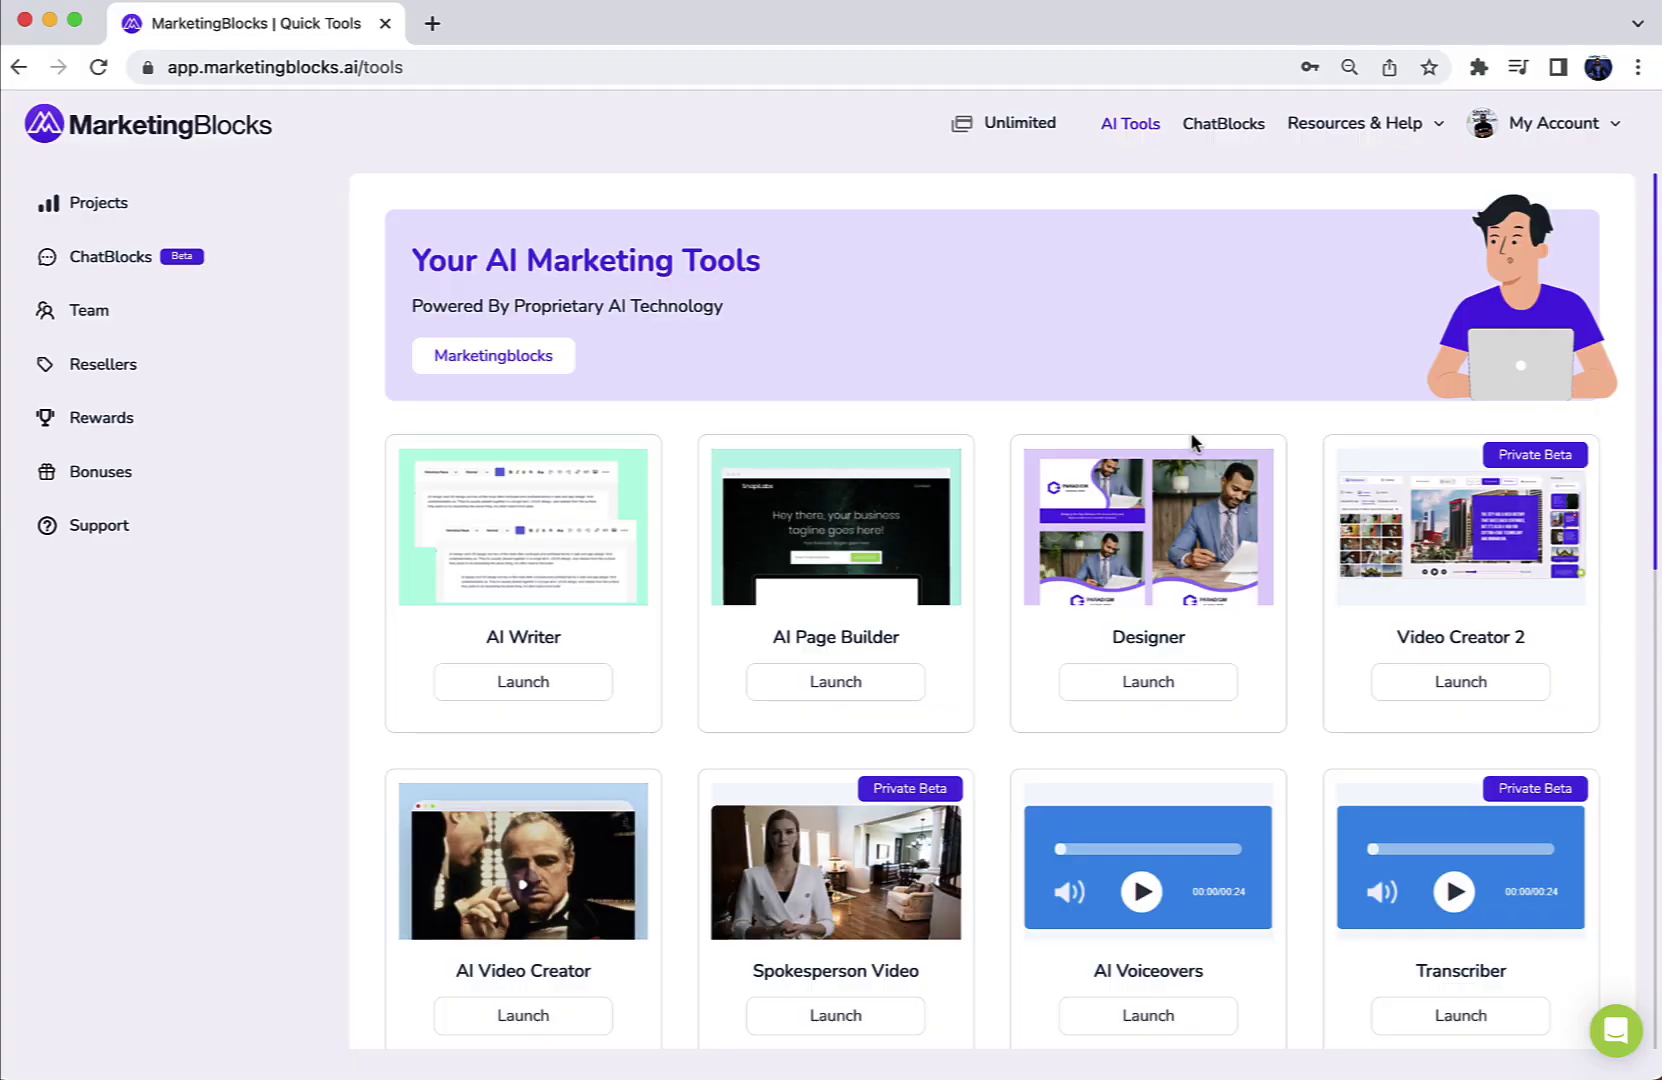
scroll(1195, 444, down, 1)
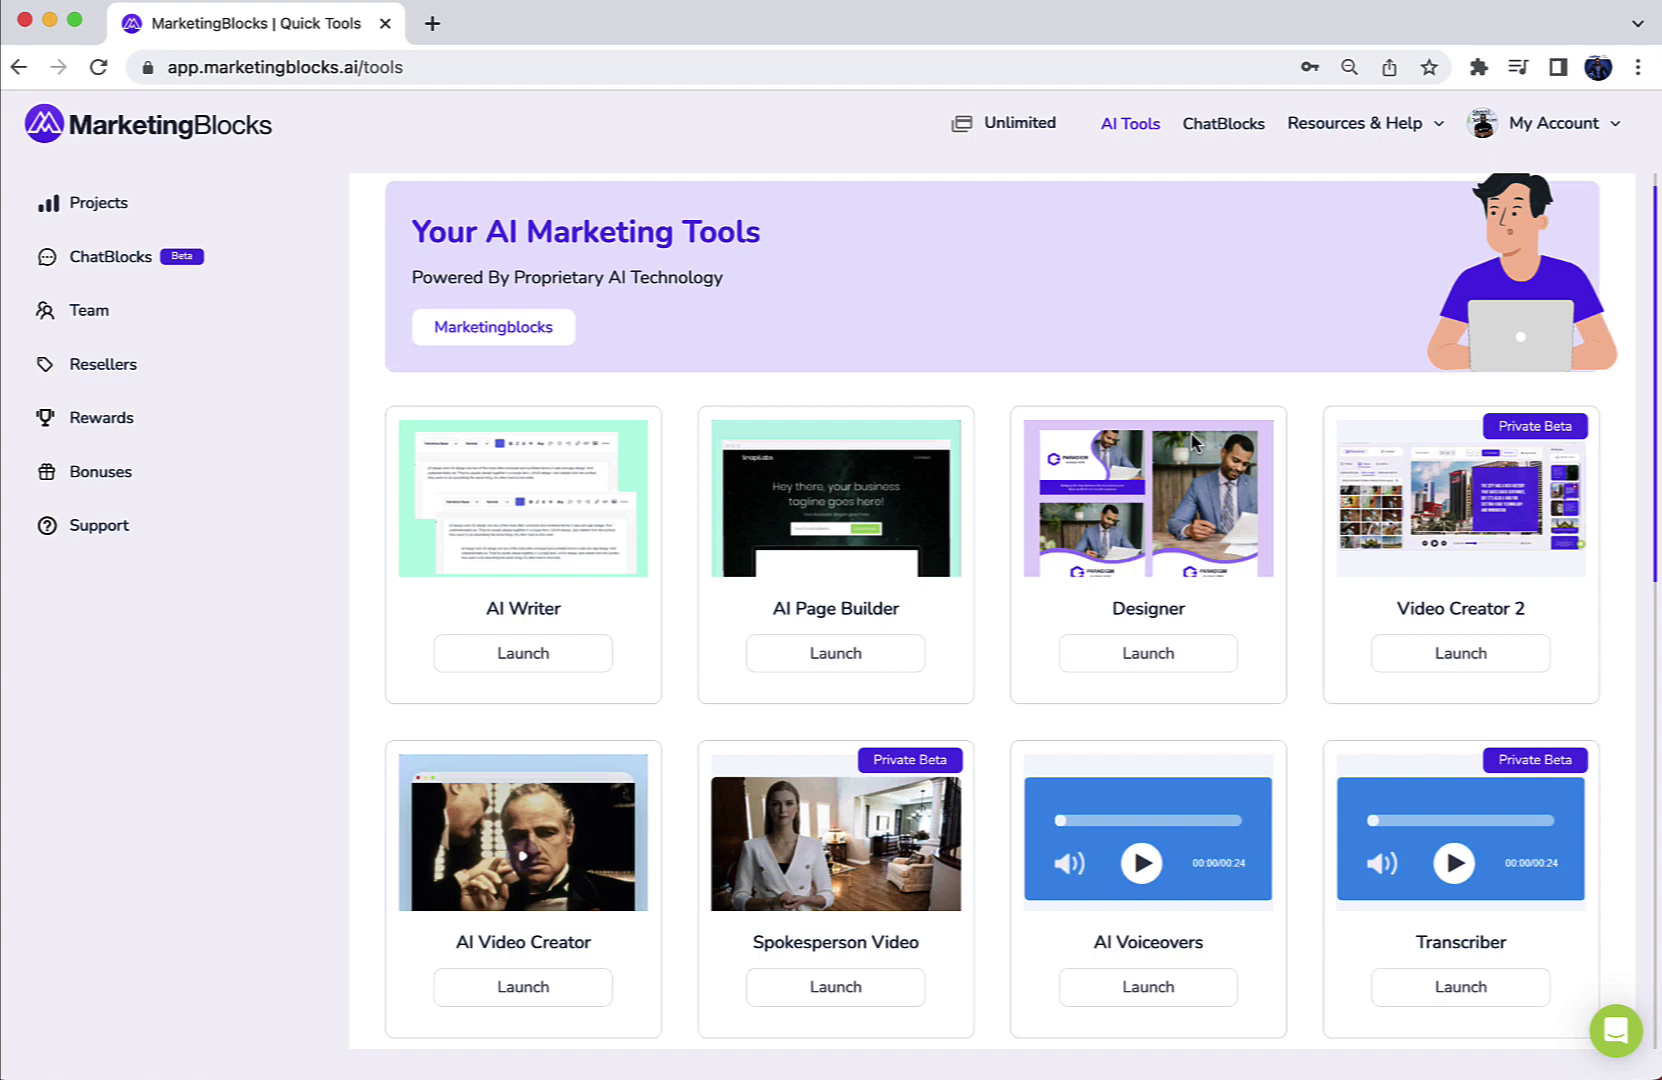
scroll(1195, 444, down, 2)
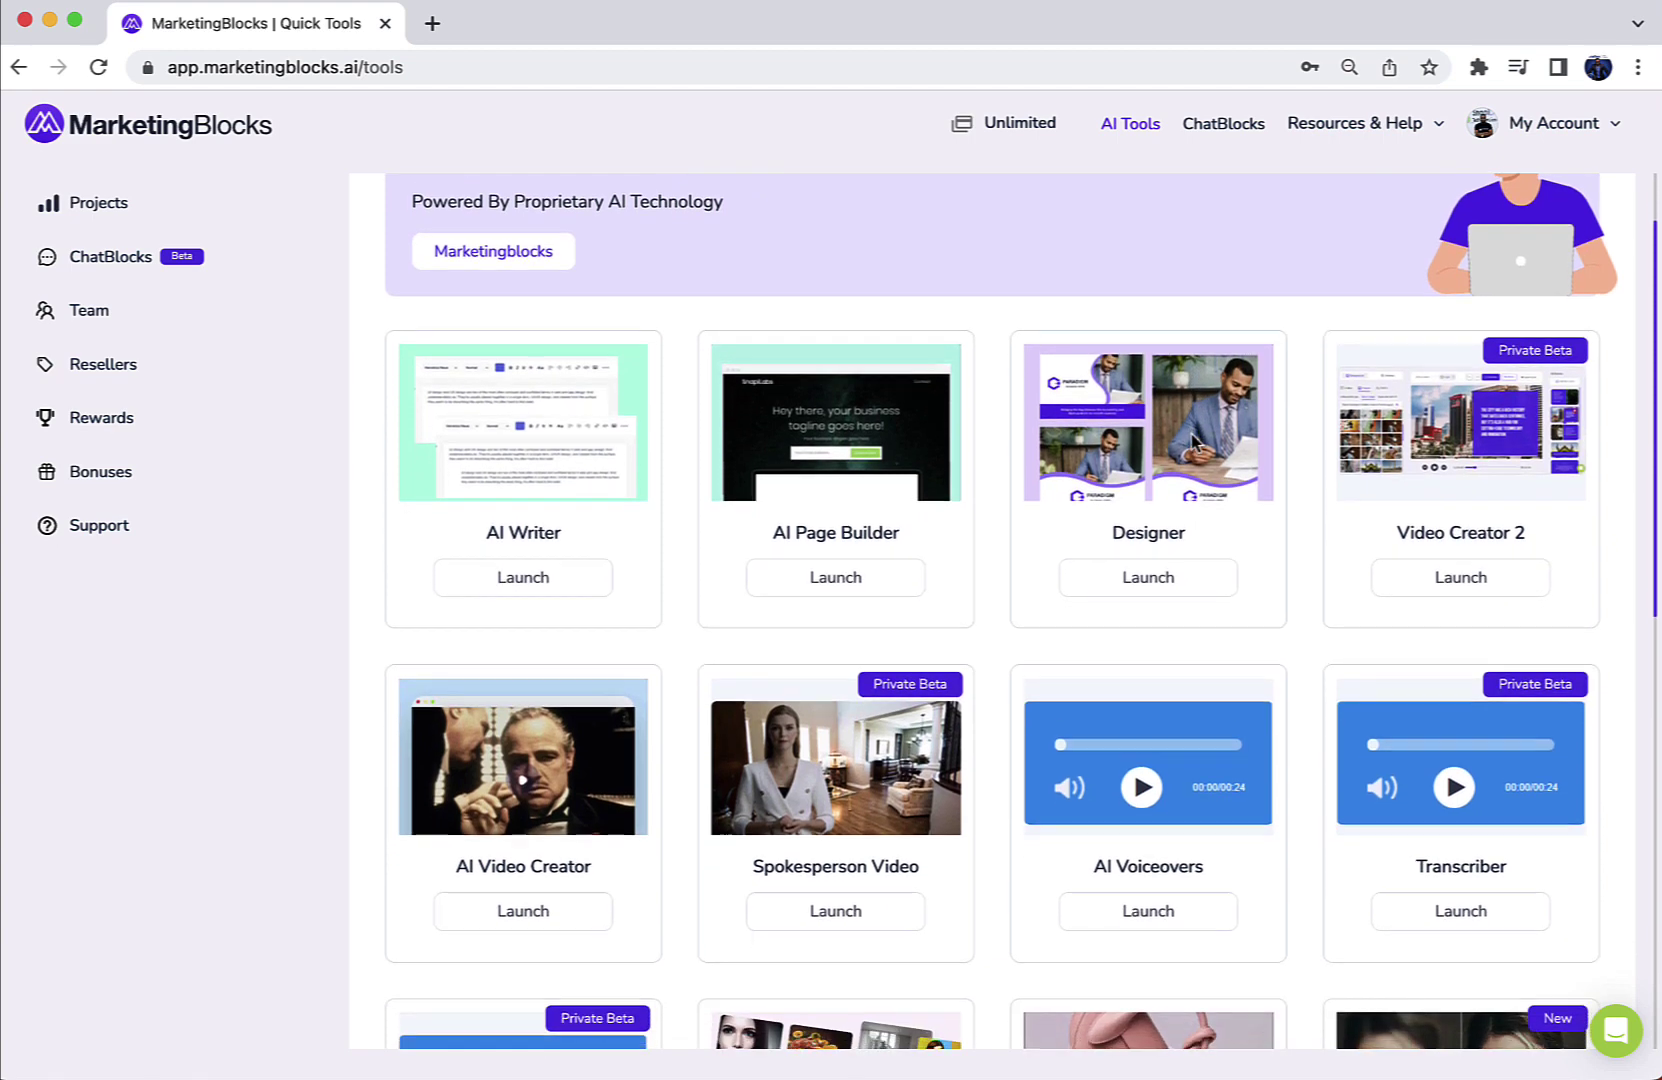
scroll(1195, 444, down, 2)
scroll(1195, 444, down, 1)
scroll(1194, 445, down, 1)
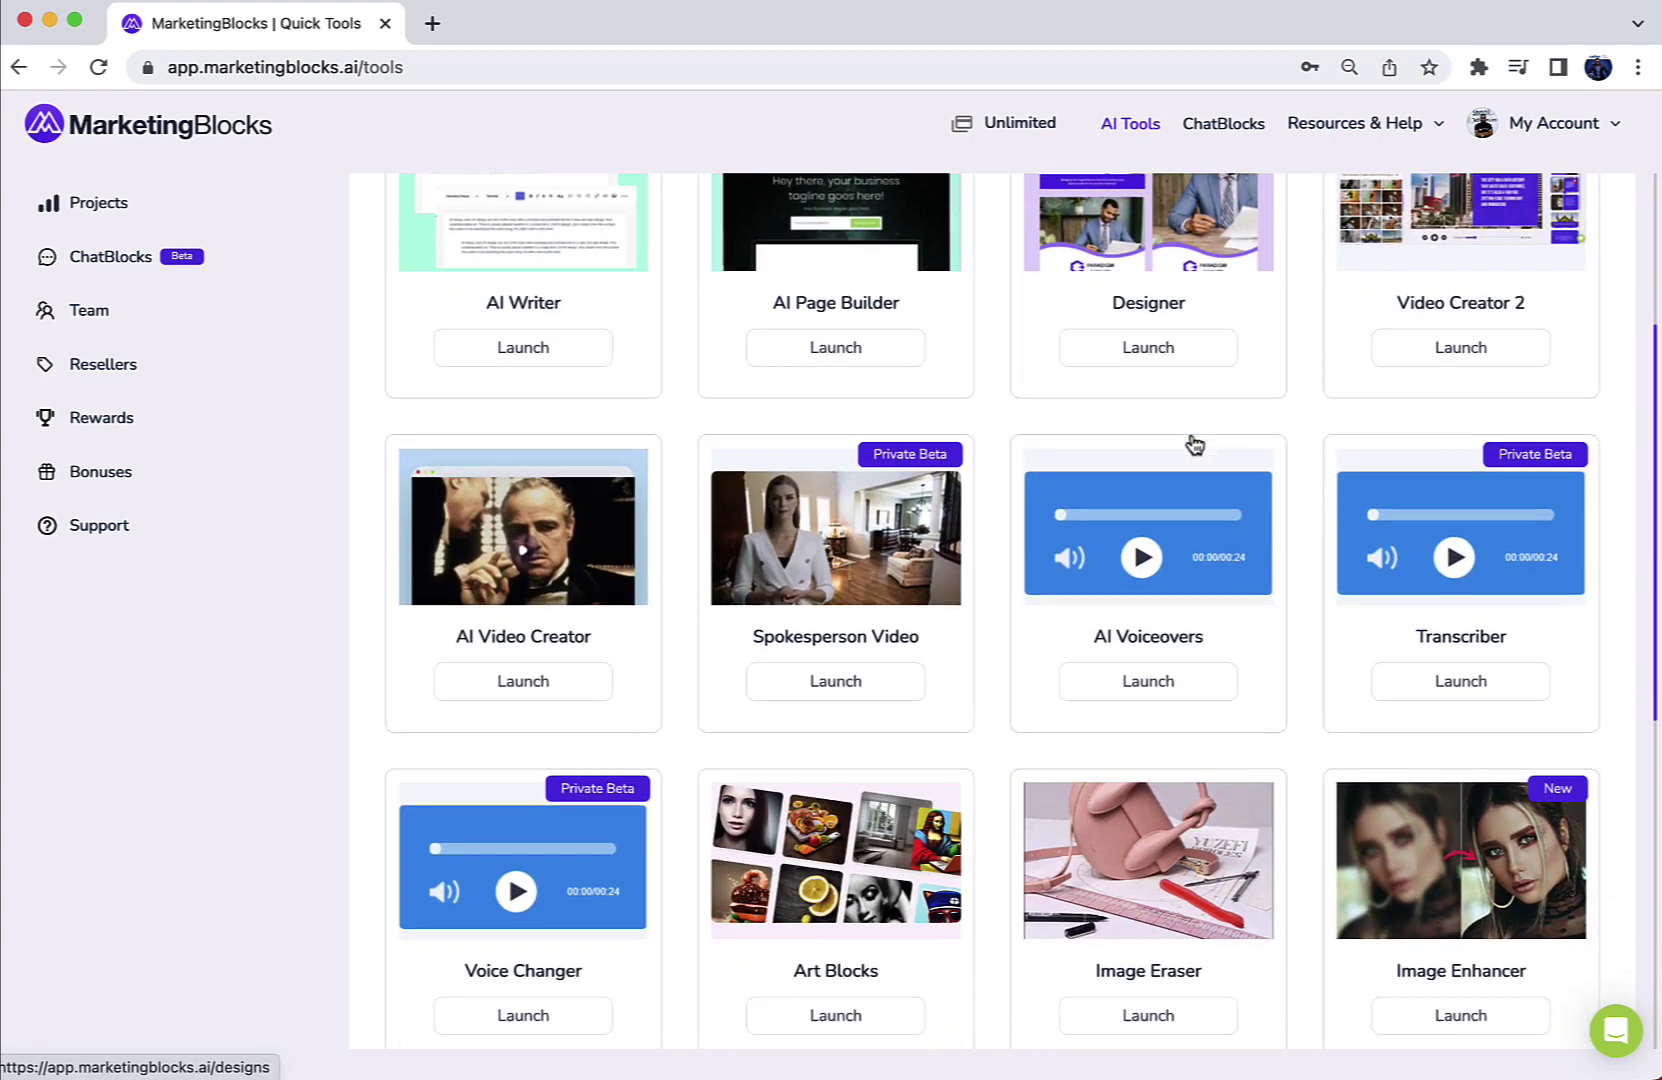
scroll(1195, 445, down, 1)
scroll(1195, 444, down, 2)
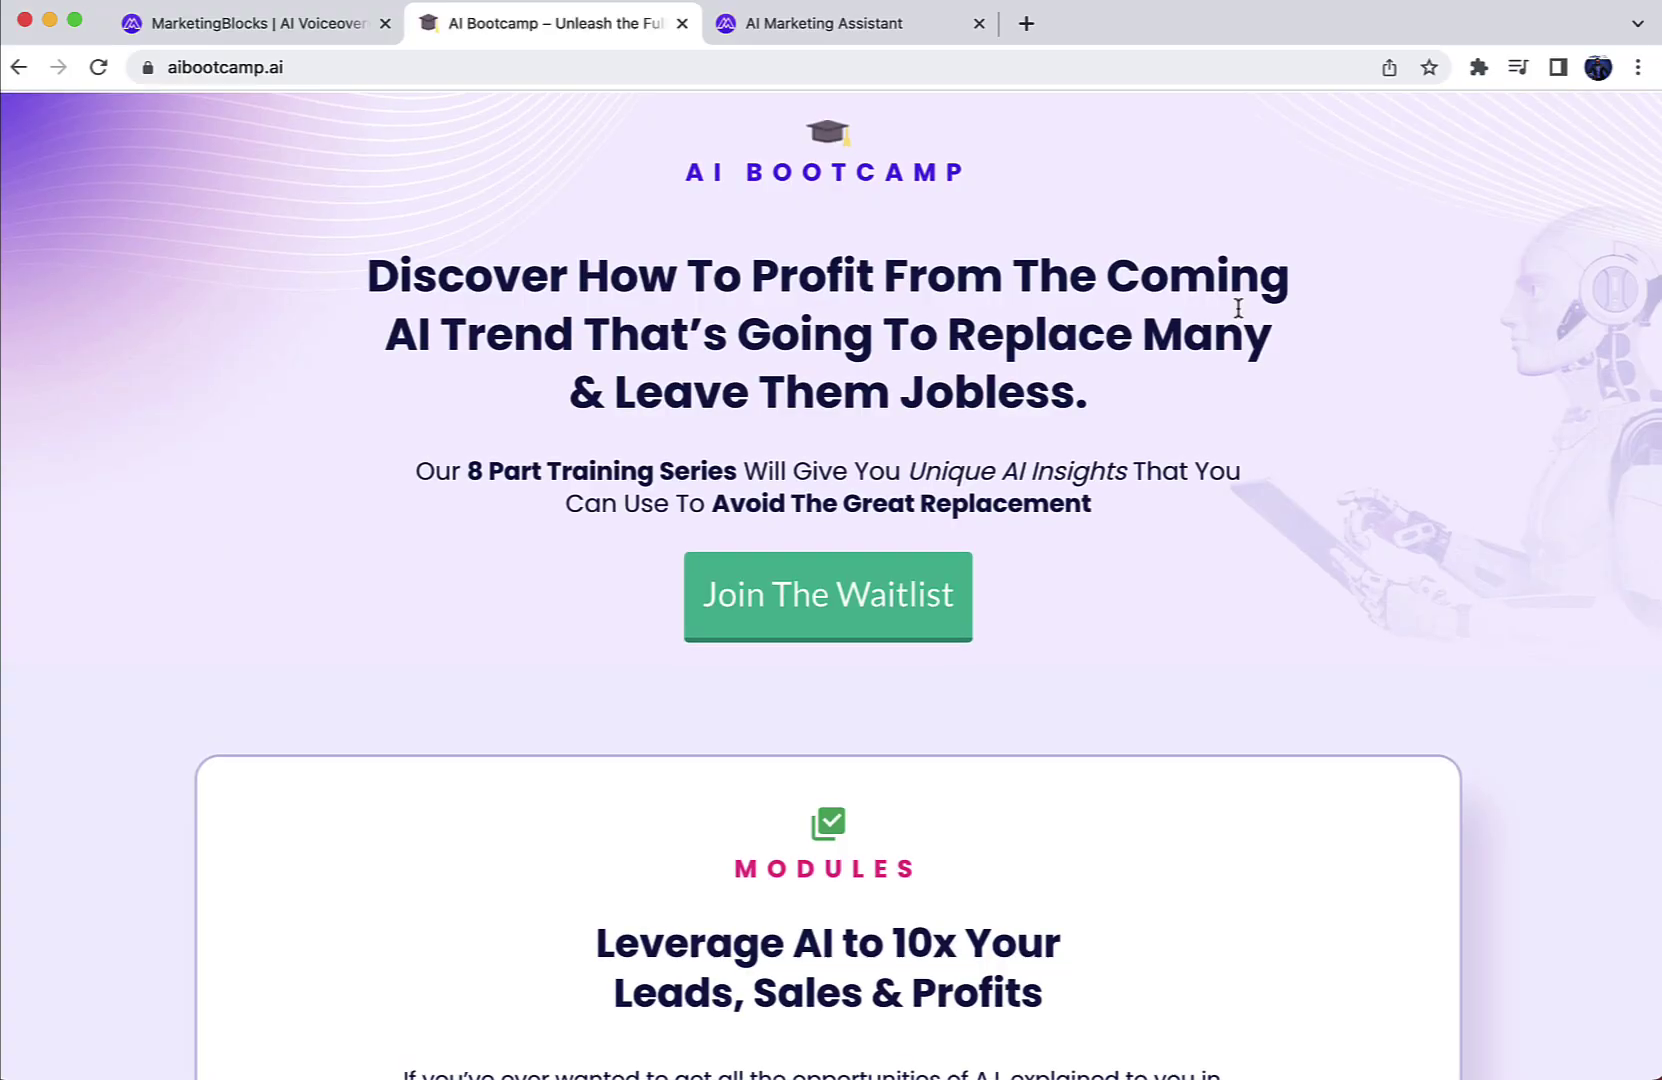
scroll(1238, 309, down, 3)
scroll(1237, 309, down, 3)
scroll(1238, 309, down, 4)
scroll(1238, 309, down, 3)
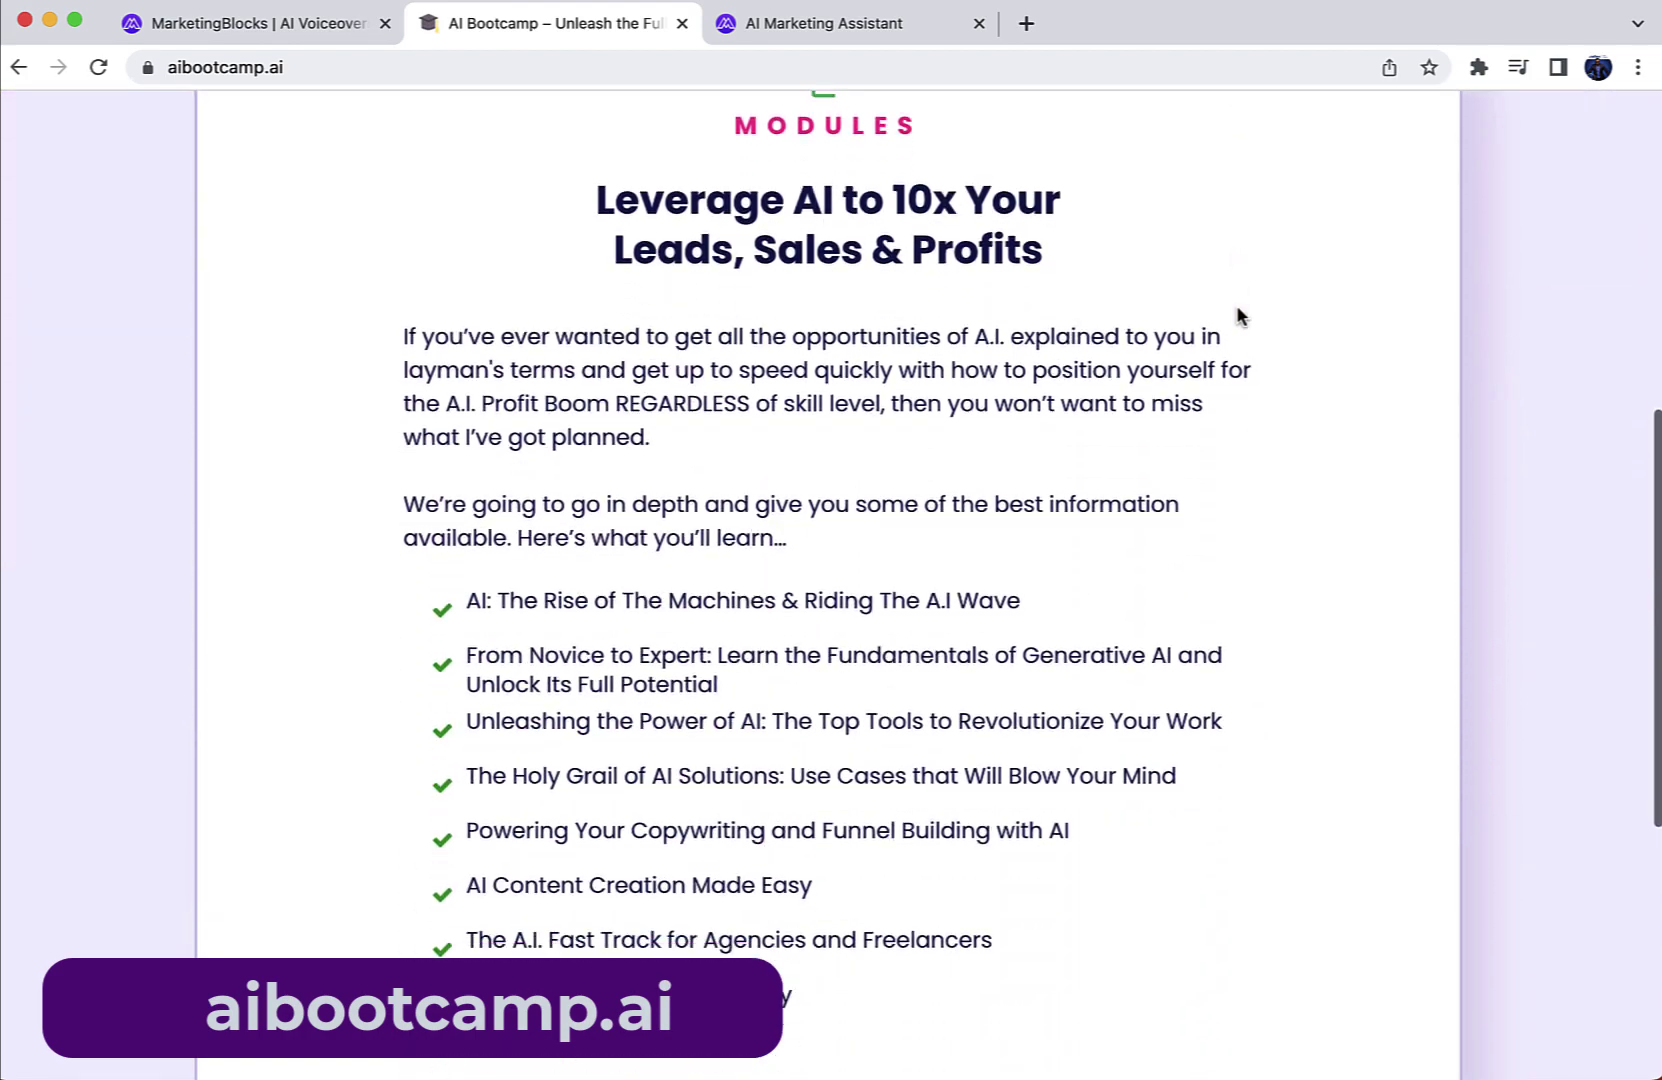
scroll(1238, 315, down, 5)
scroll(1237, 316, down, 5)
scroll(1237, 315, up, 1)
scroll(1238, 316, up, 15)
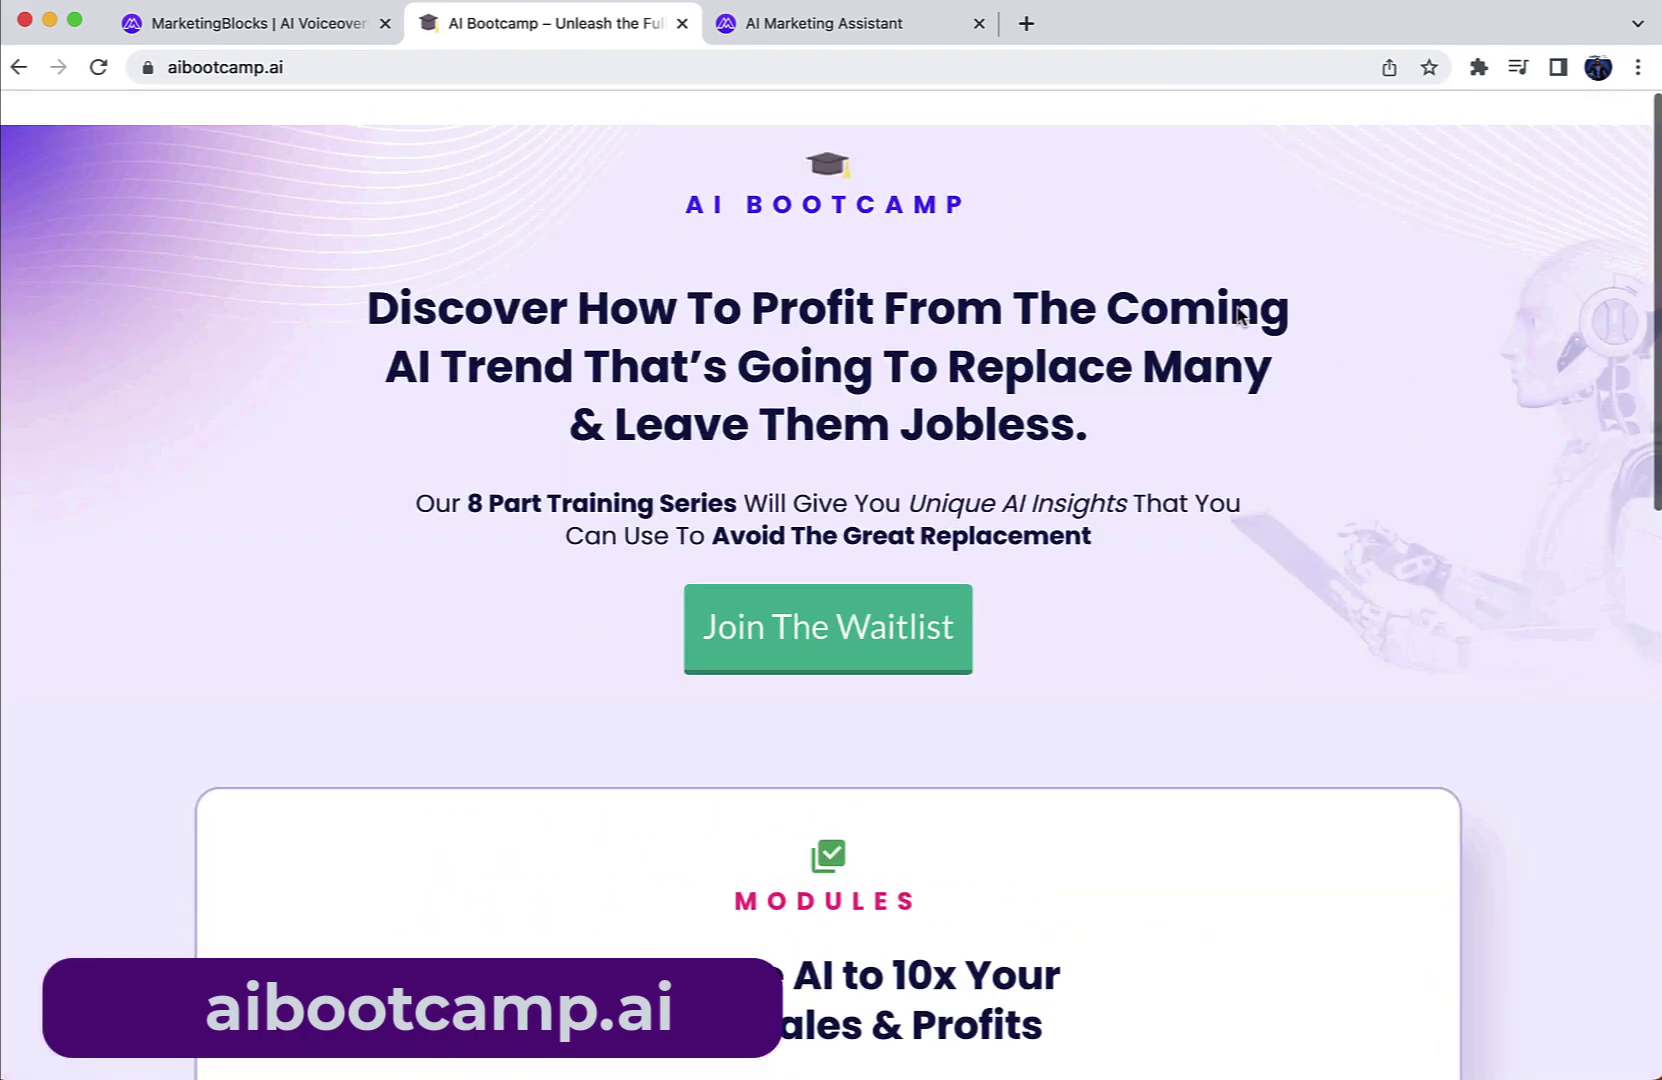
scroll(1238, 316, down, 1)
Step: Bring up the AI Bootcamp waitlist sign-up form and dismiss it
click(827, 595)
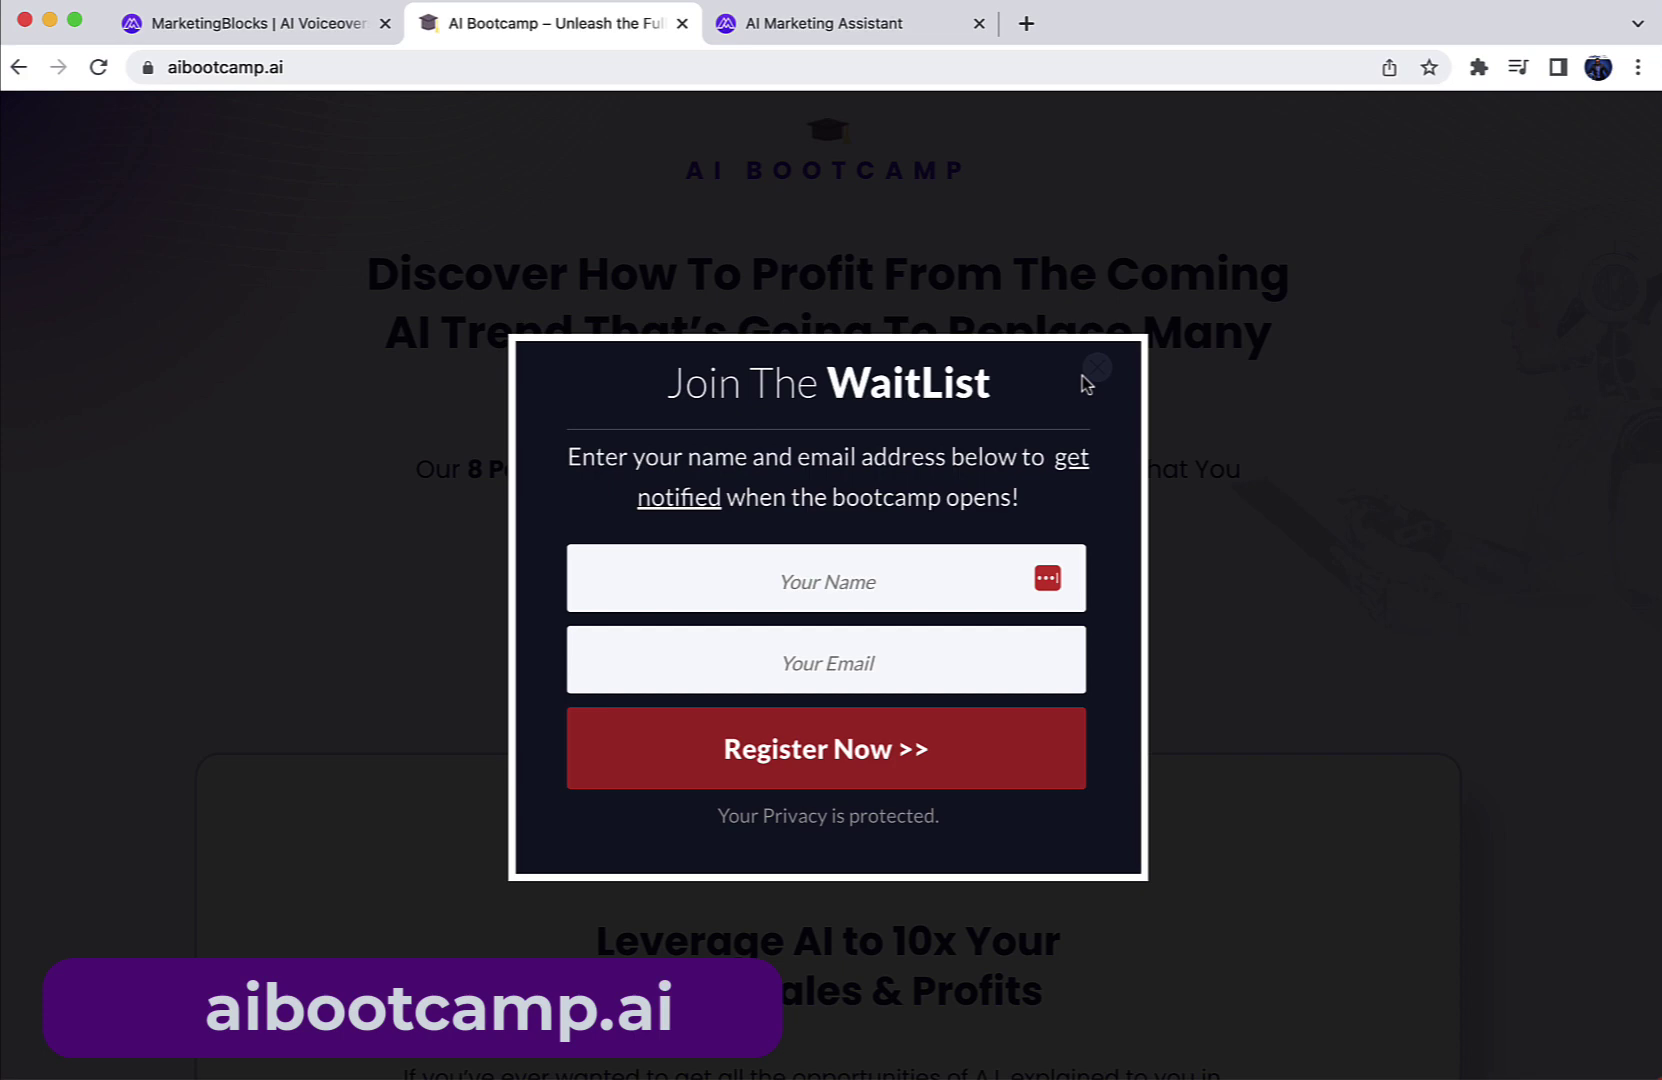
click(1090, 383)
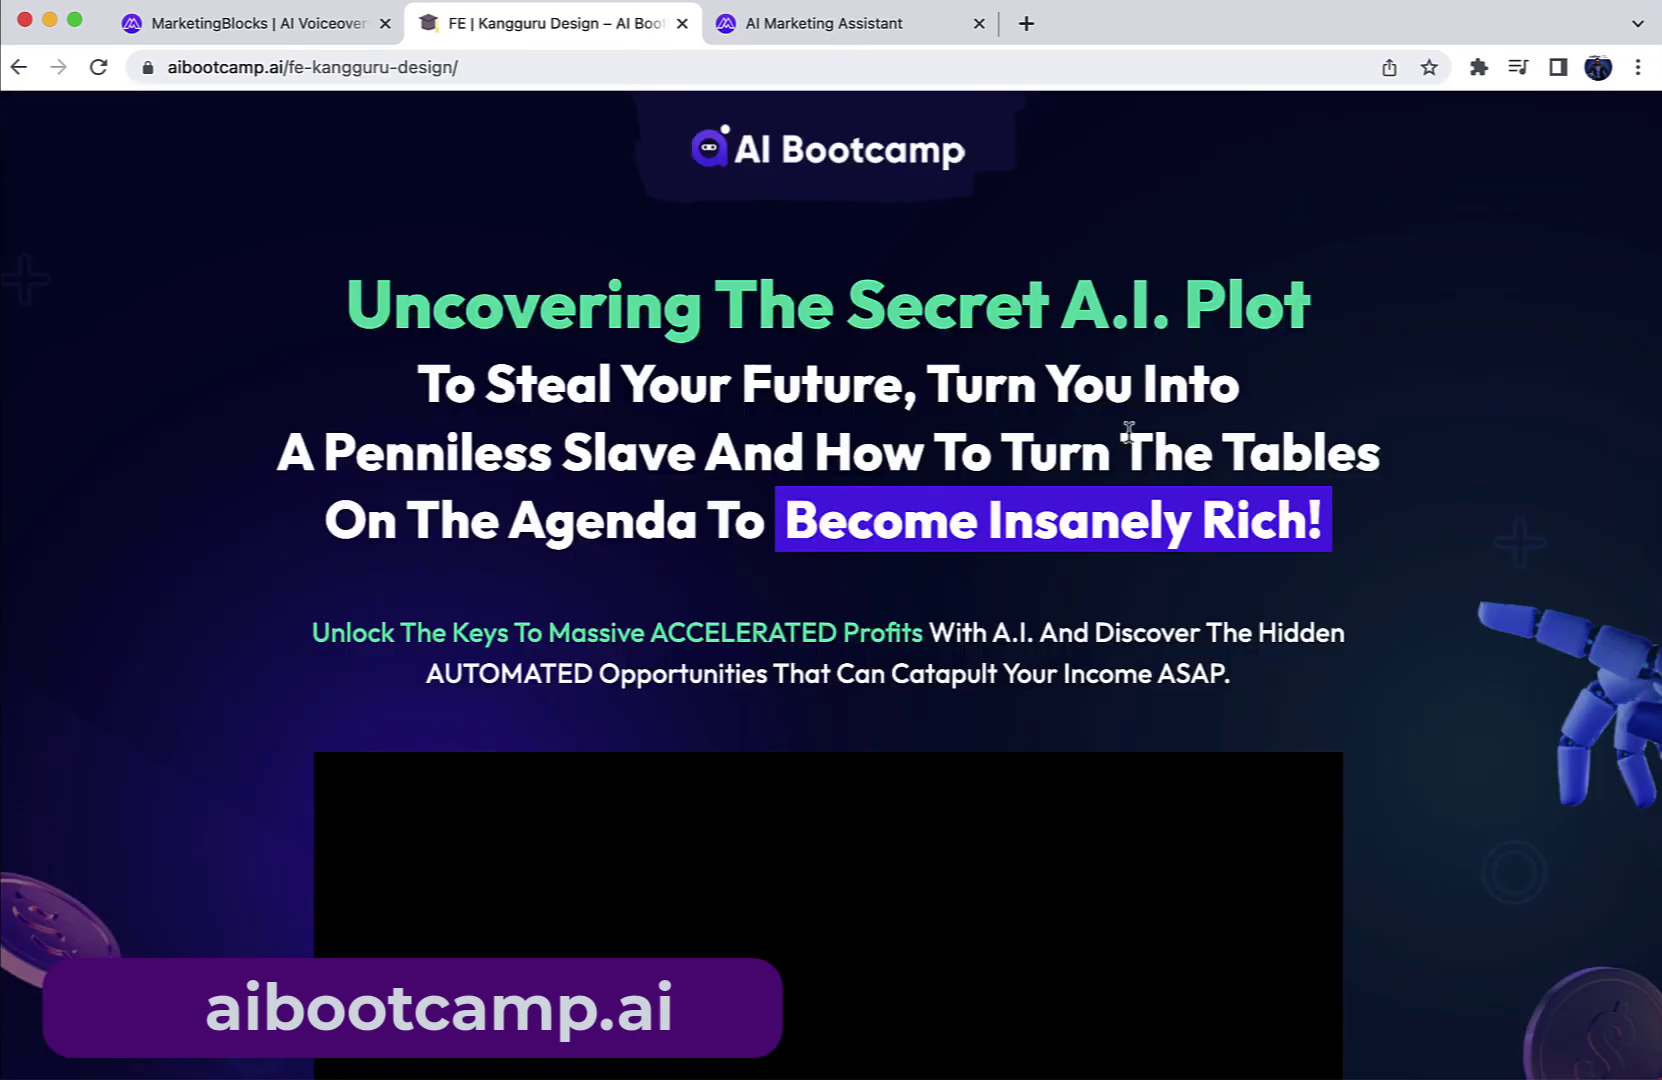
scroll(1344, 406, down, 2)
scroll(1344, 407, down, 4)
scroll(1344, 406, down, 5)
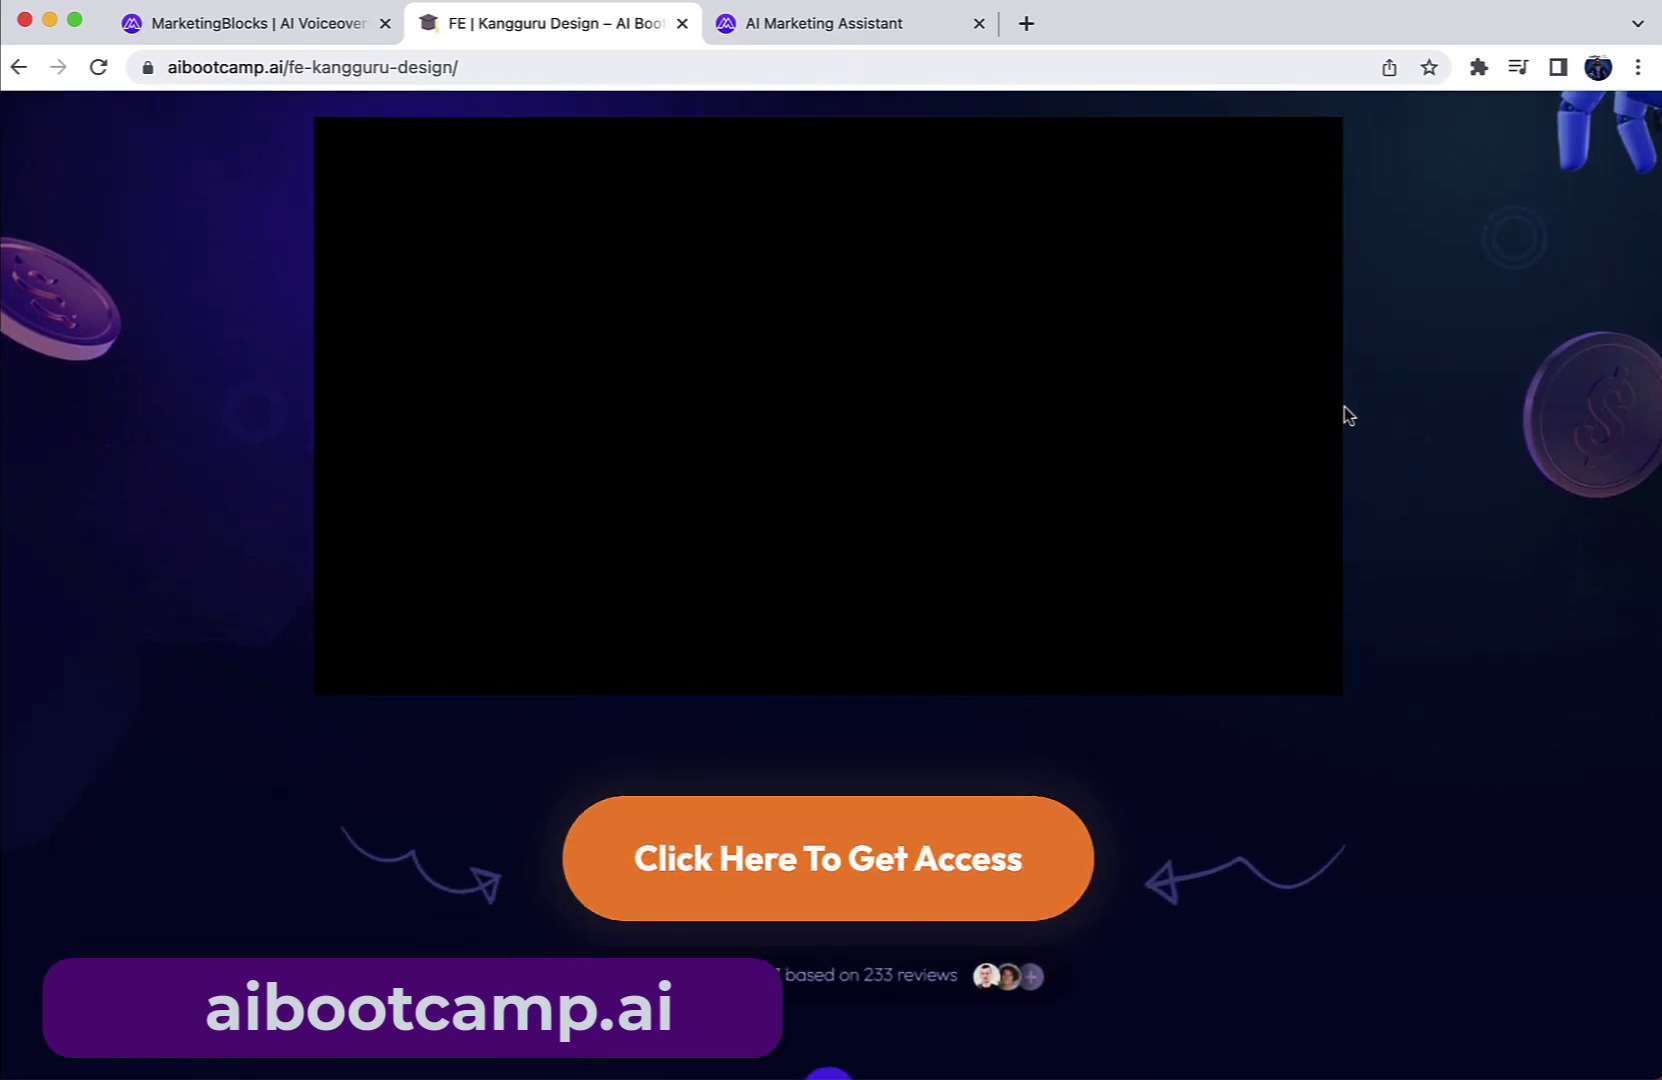
scroll(1344, 406, down, 3)
scroll(1344, 407, down, 5)
scroll(1344, 406, down, 1)
scroll(1345, 407, down, 2)
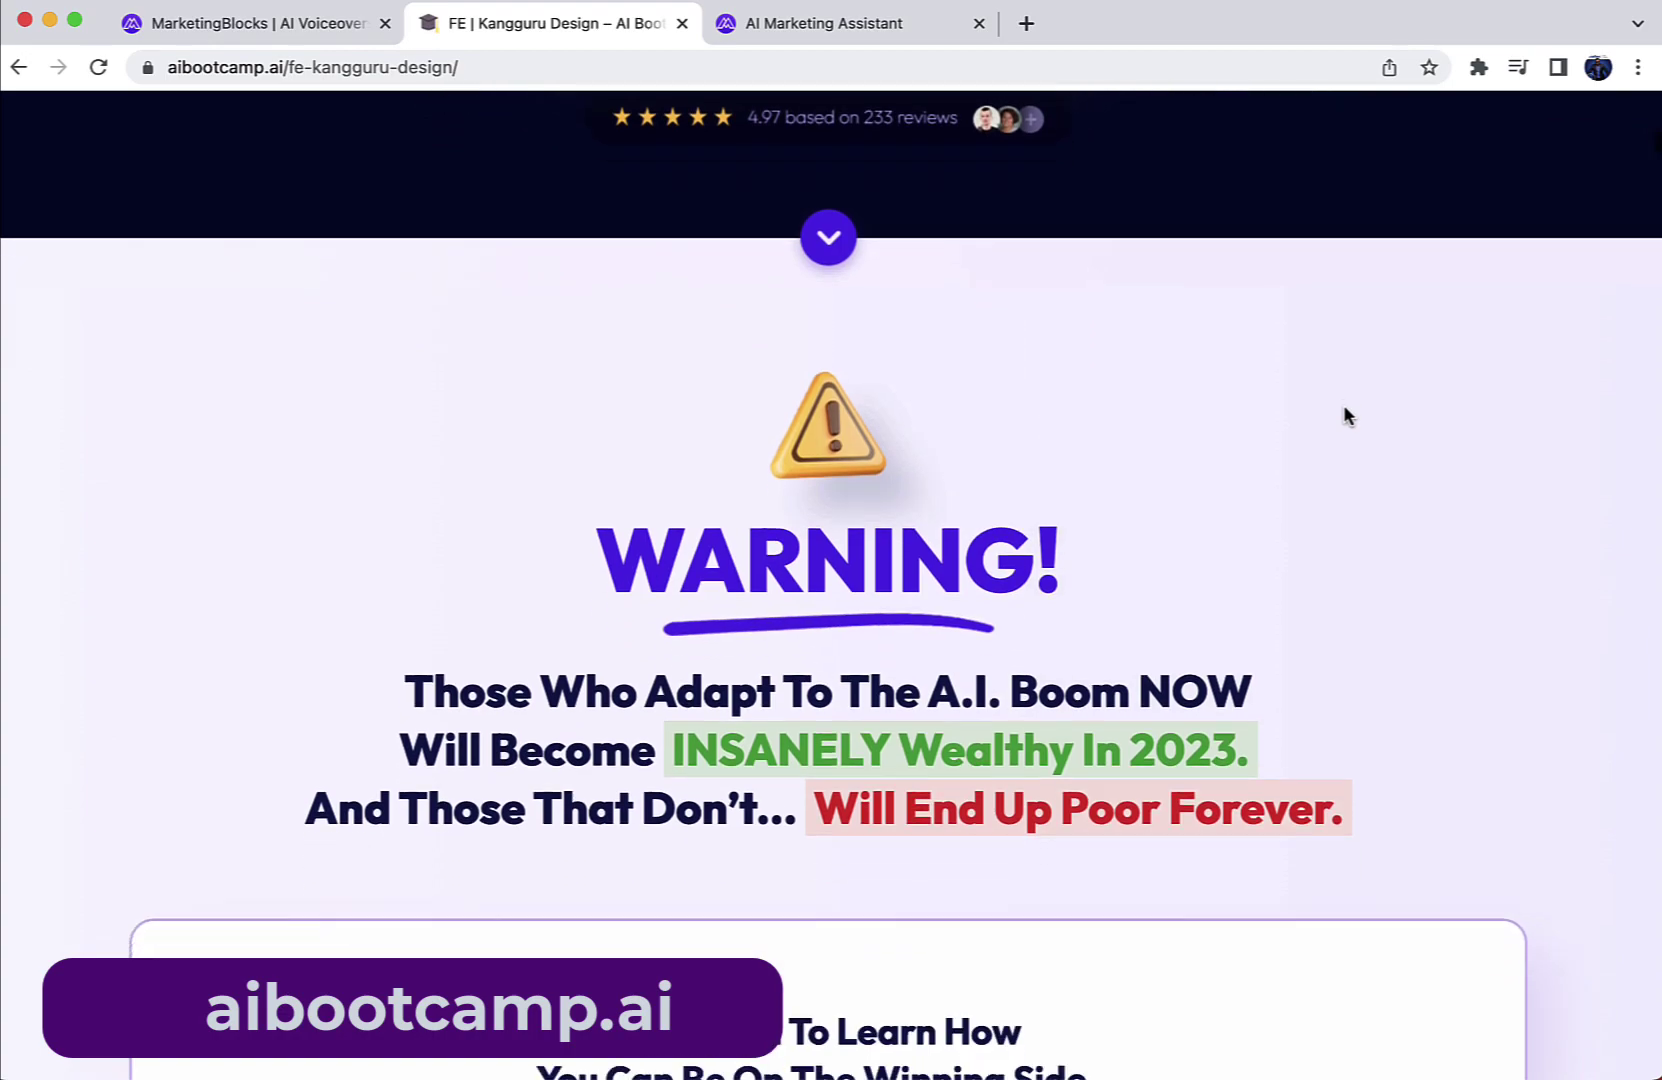